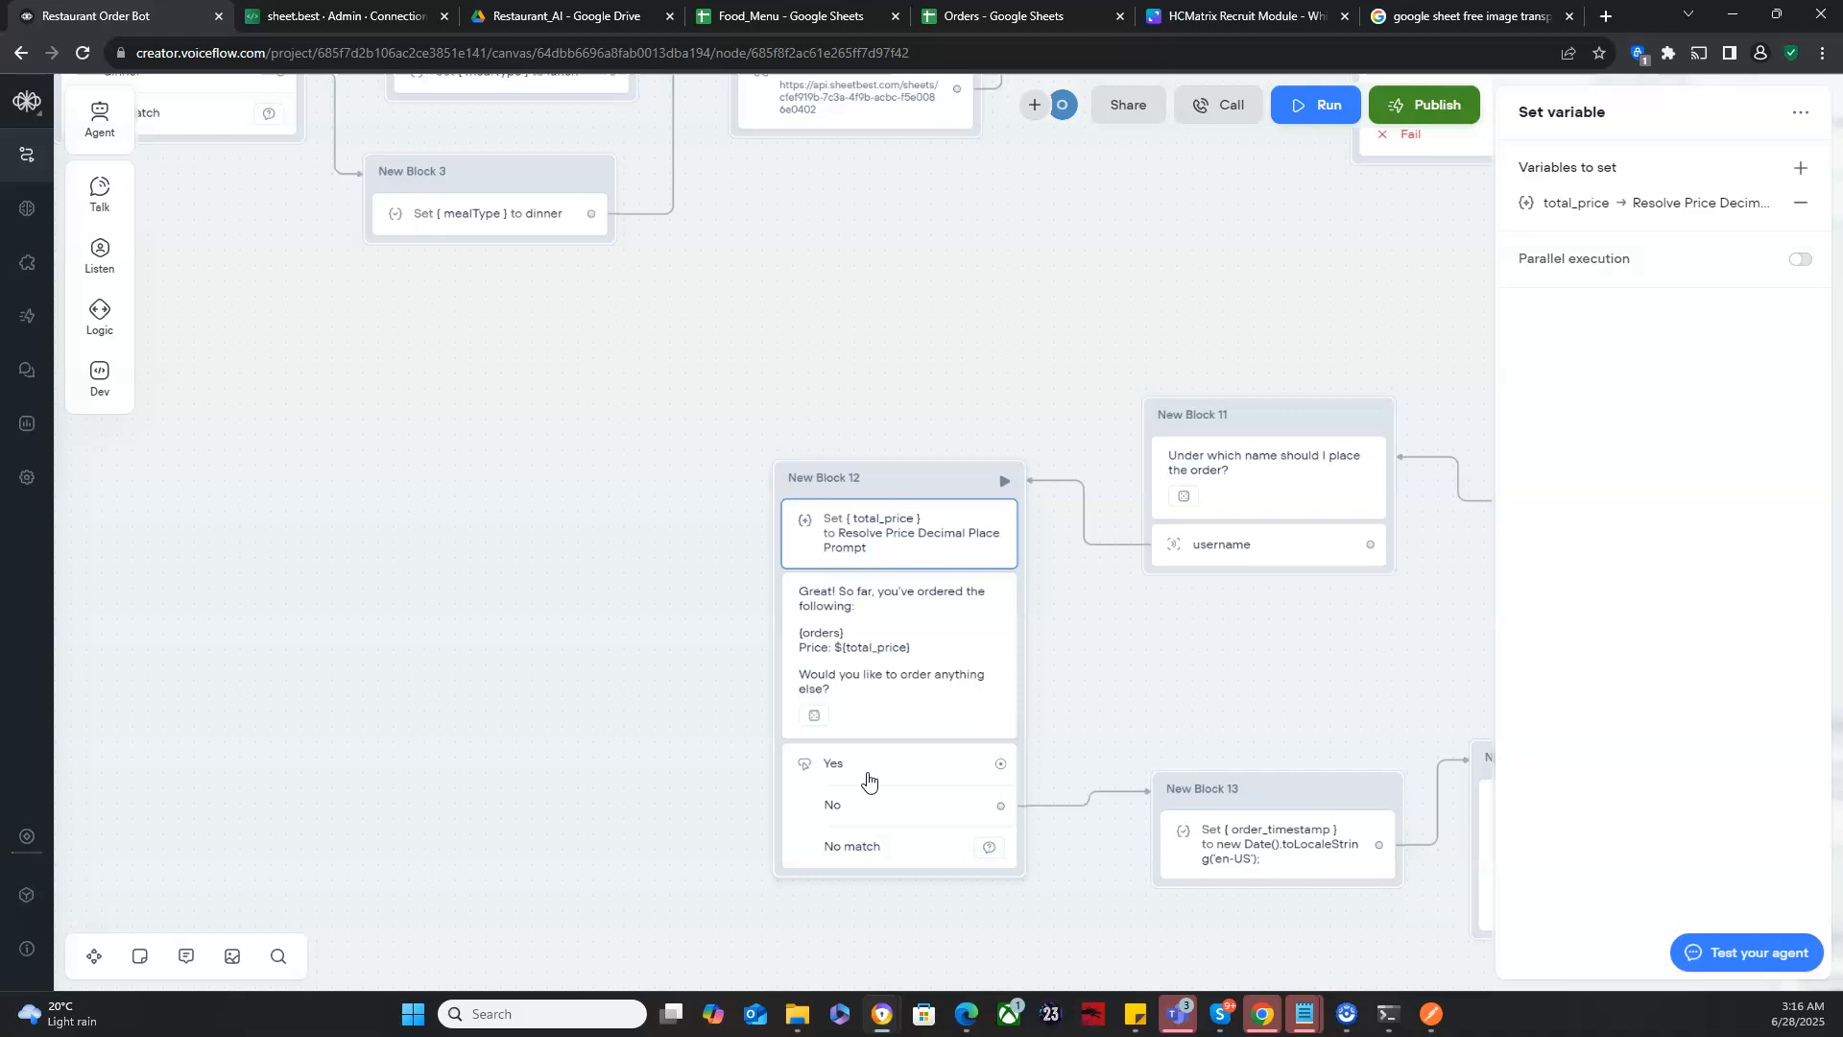
- Add a Message block to the empty canvas area and connect the Yes path of New Block 12 to it
{"action": "left_click_drag", "start_coordinate": [526, 407], "coordinate": [1007, 637]}
{"action": "left_click", "coordinate": [576, 567]}
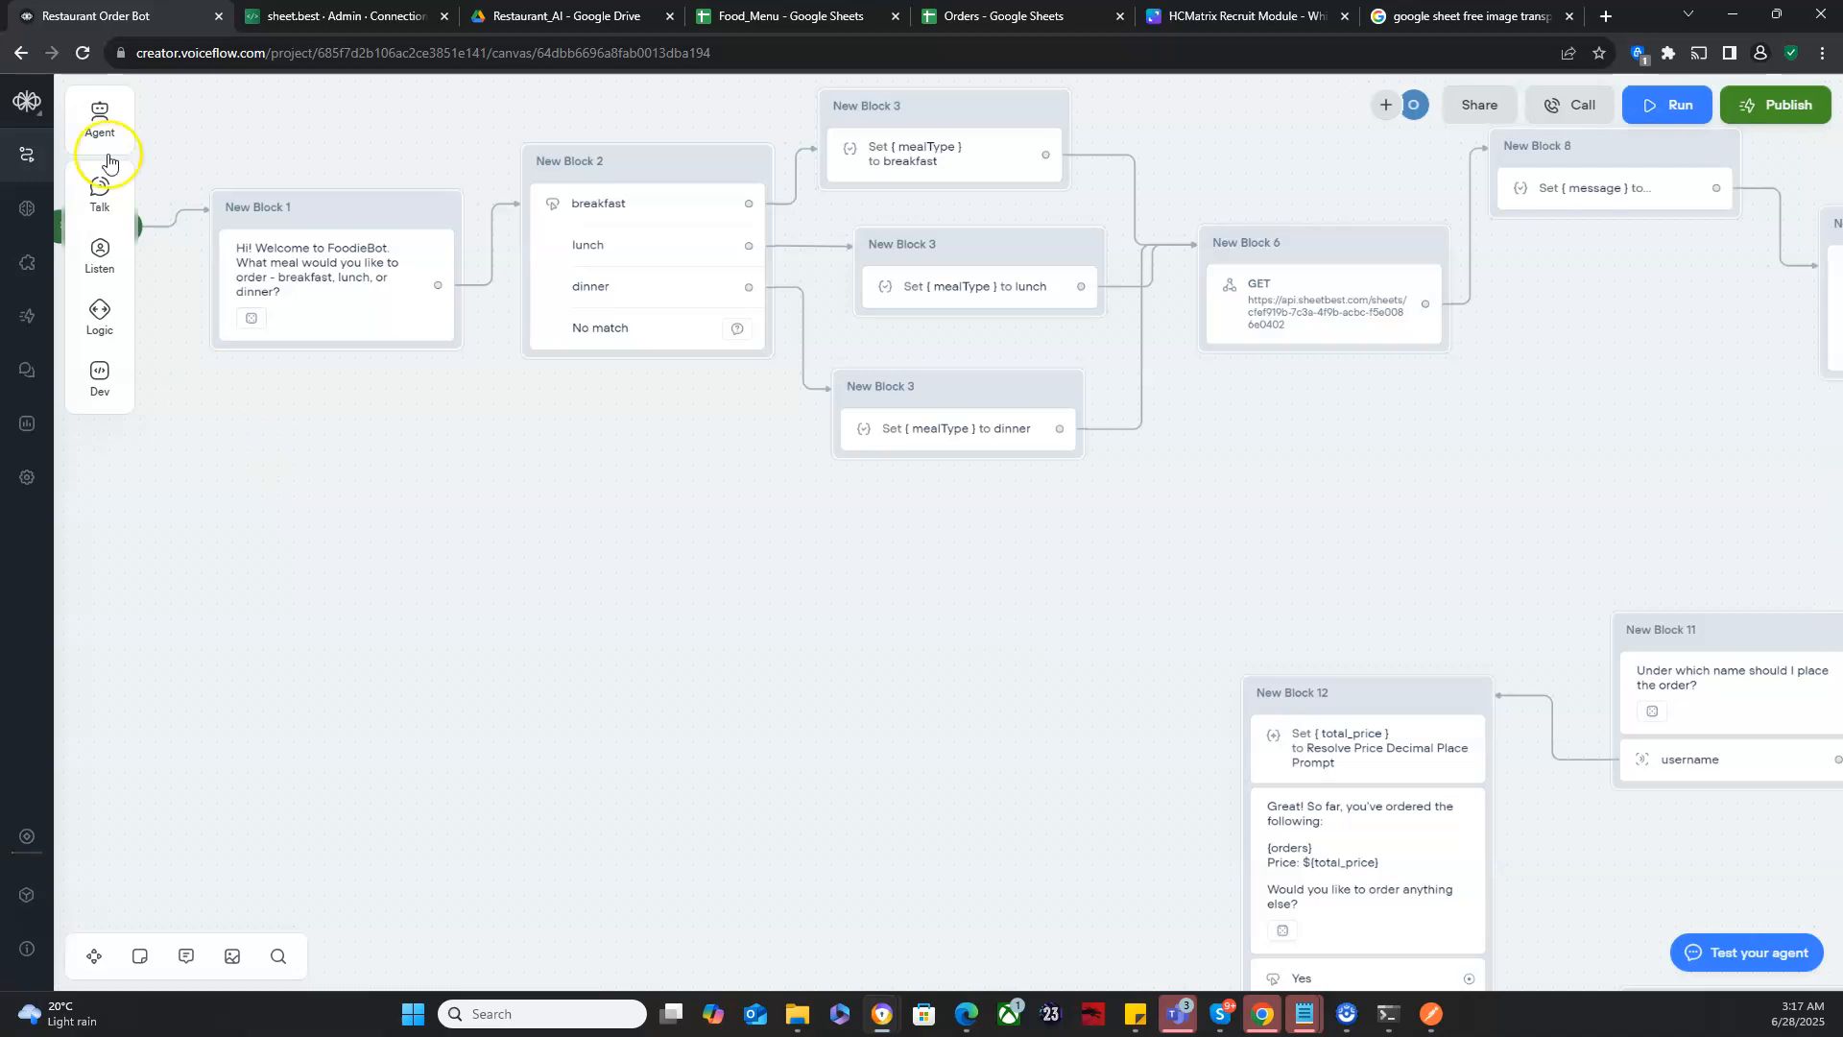
{"action": "mouse_move", "coordinate": [110, 211]}
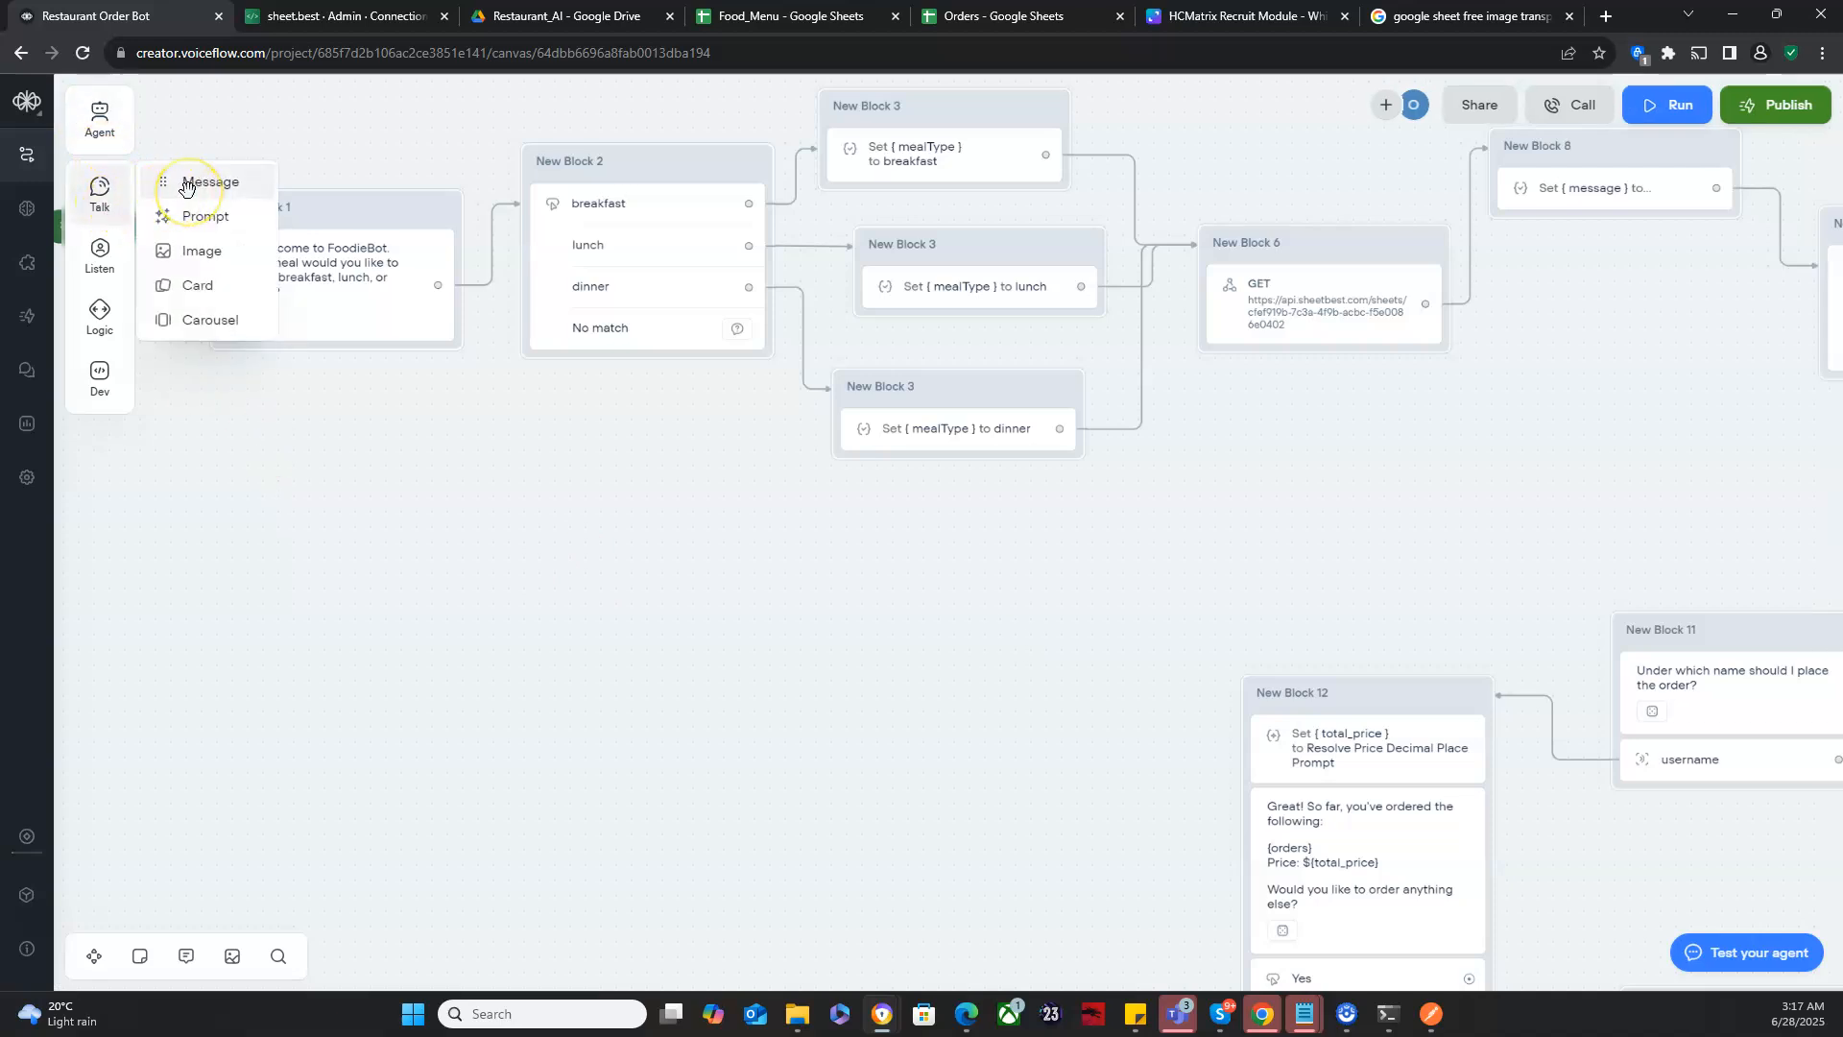
{"action": "left_click_drag", "start_coordinate": [185, 187], "coordinate": [496, 712]}
{"action": "left_click_drag", "start_coordinate": [1012, 752], "coordinate": [894, 552]}
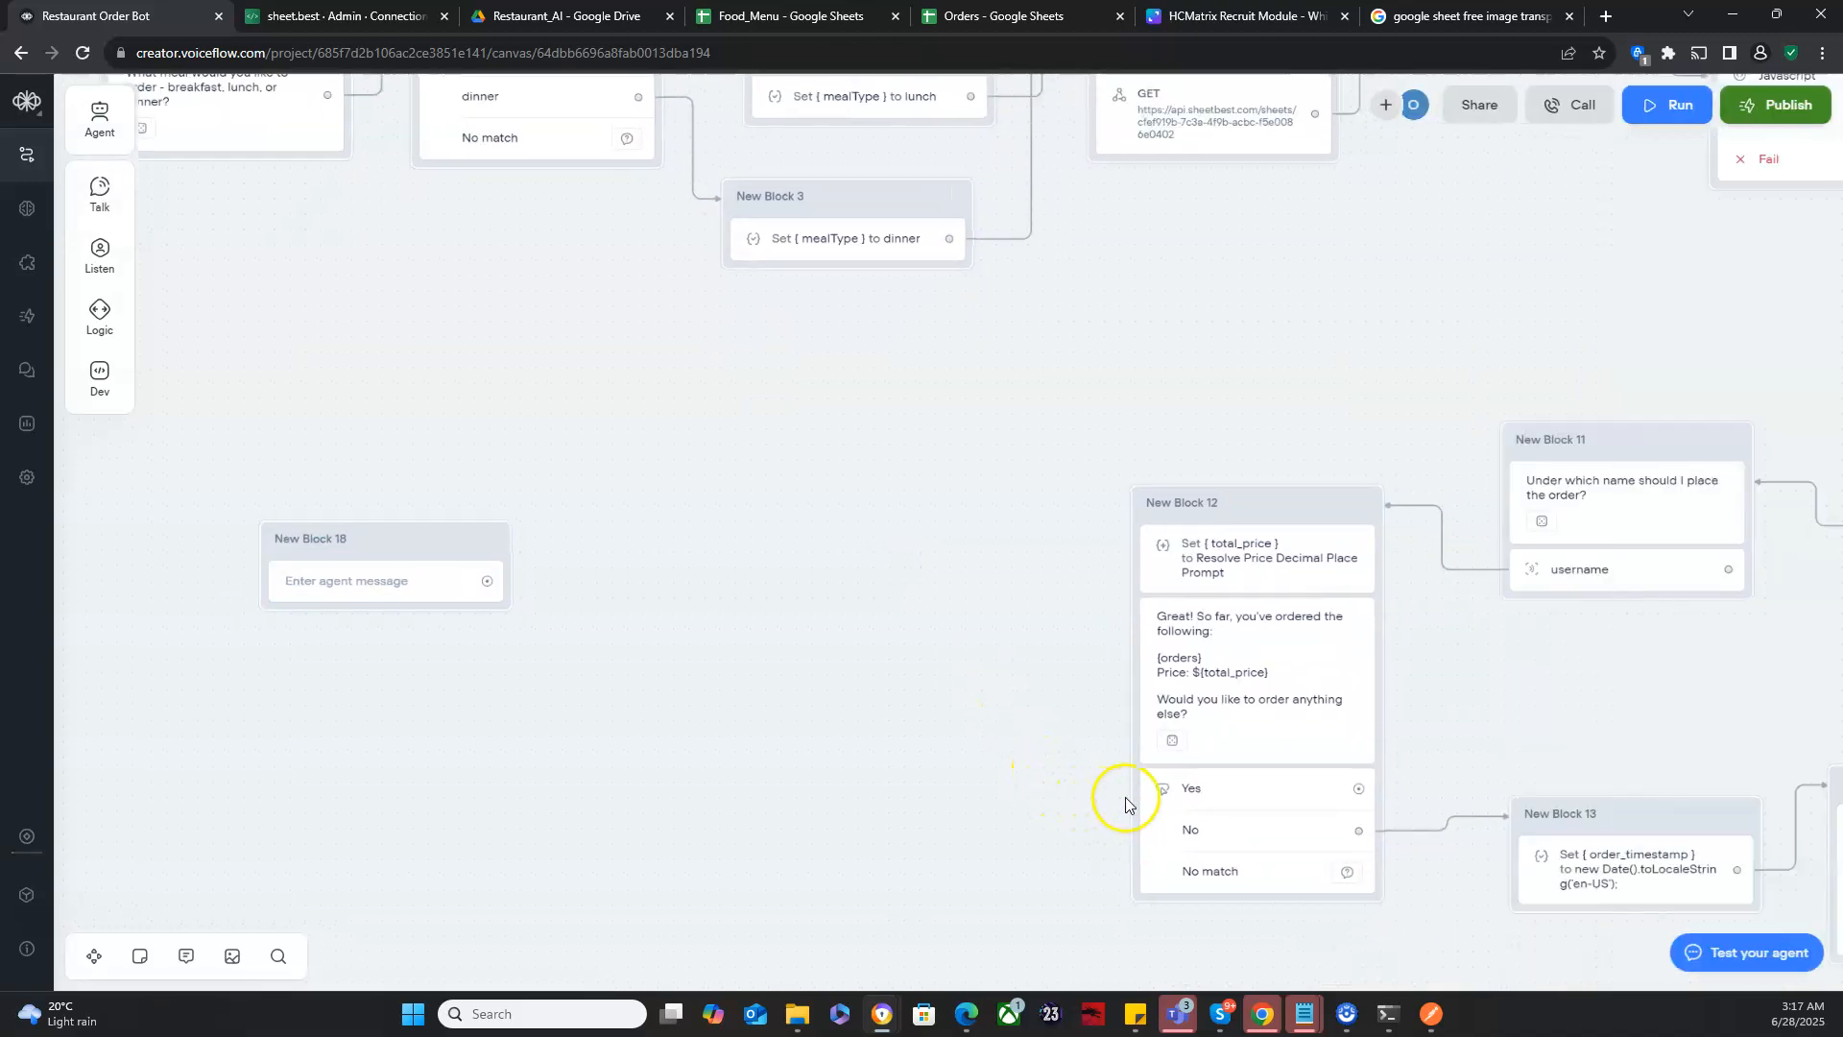
{"action": "left_click_drag", "start_coordinate": [1358, 788], "coordinate": [510, 580]}
- Write the new block's message "What type of meal would you like to order next? - breakfast, lunch, or dinner?" and generate three variants
{"action": "left_click", "coordinate": [393, 580]}
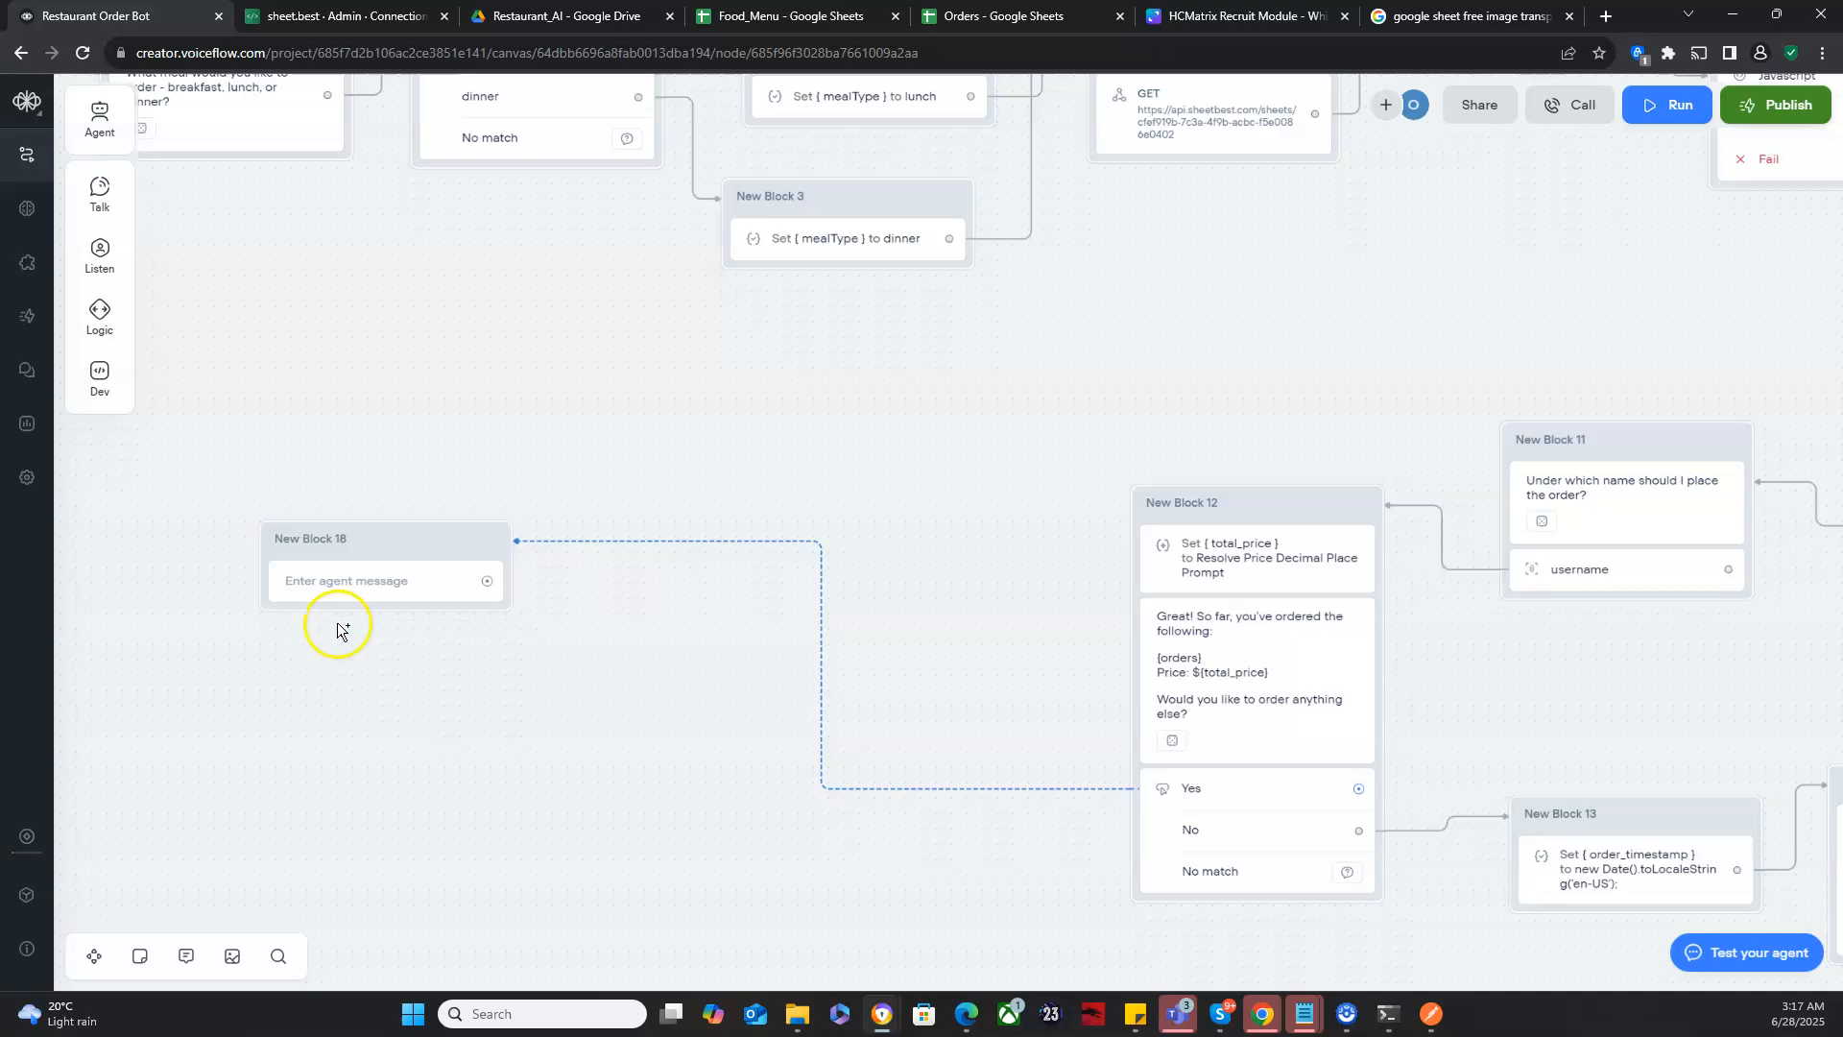
{"action": "left_click", "coordinate": [328, 585]}
{"action": "left_click_drag", "start_coordinate": [646, 498], "coordinate": [378, 824]}
{"action": "left_click", "coordinate": [475, 669]}
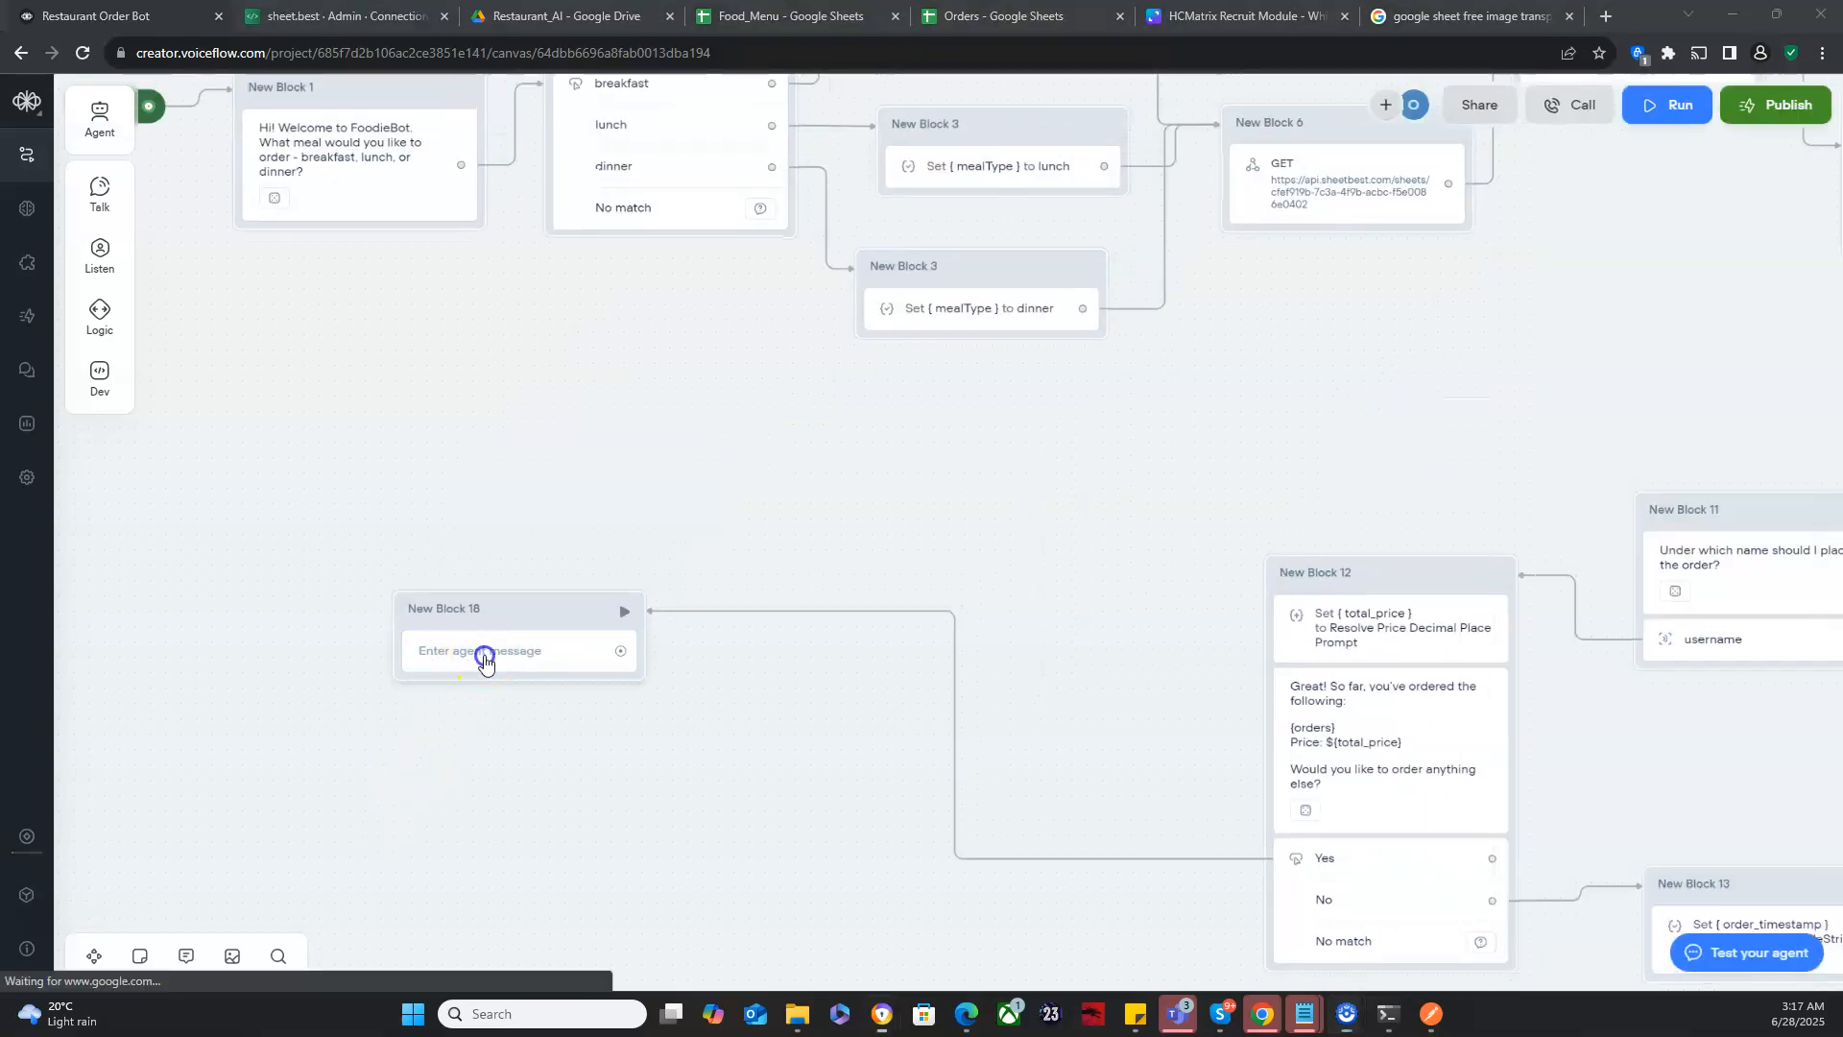
{"action": "left_click", "coordinate": [1577, 197]}
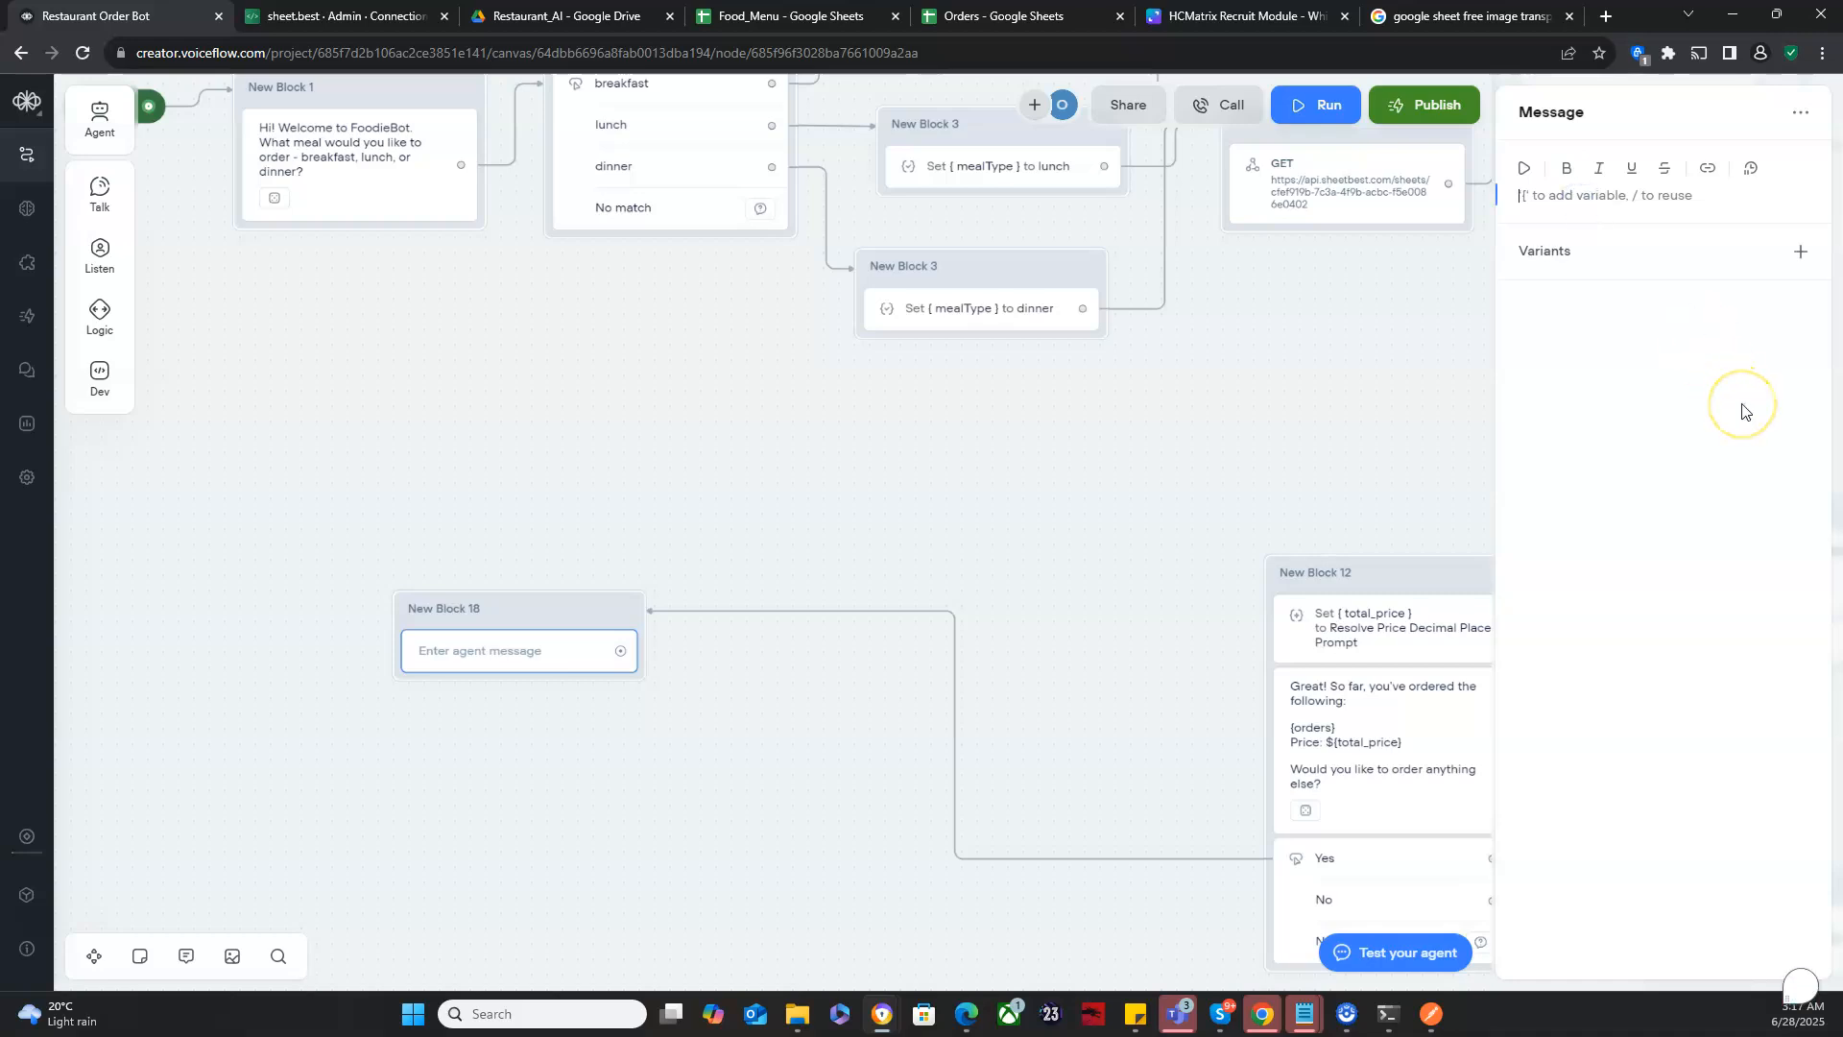
{"action": "type", "text": "What"}
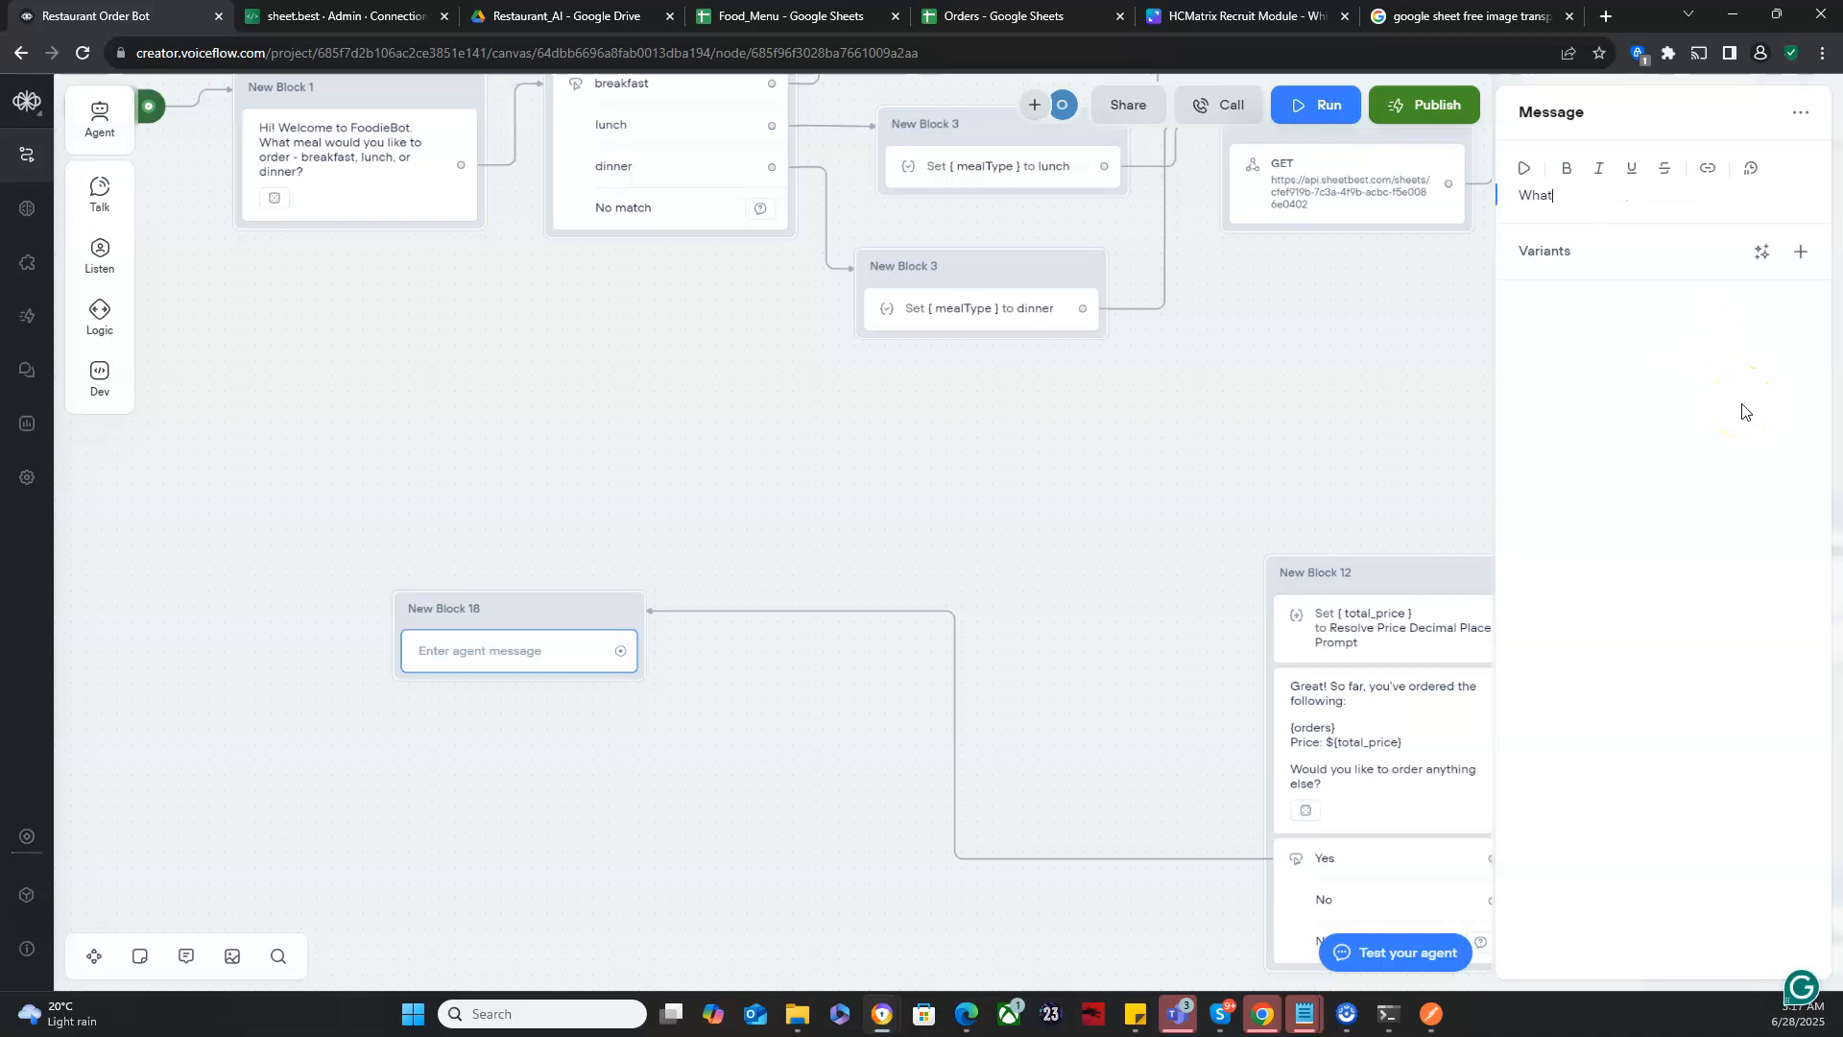
{"action": "type", "text": " type of meal would you like to order next? - breakfast"}
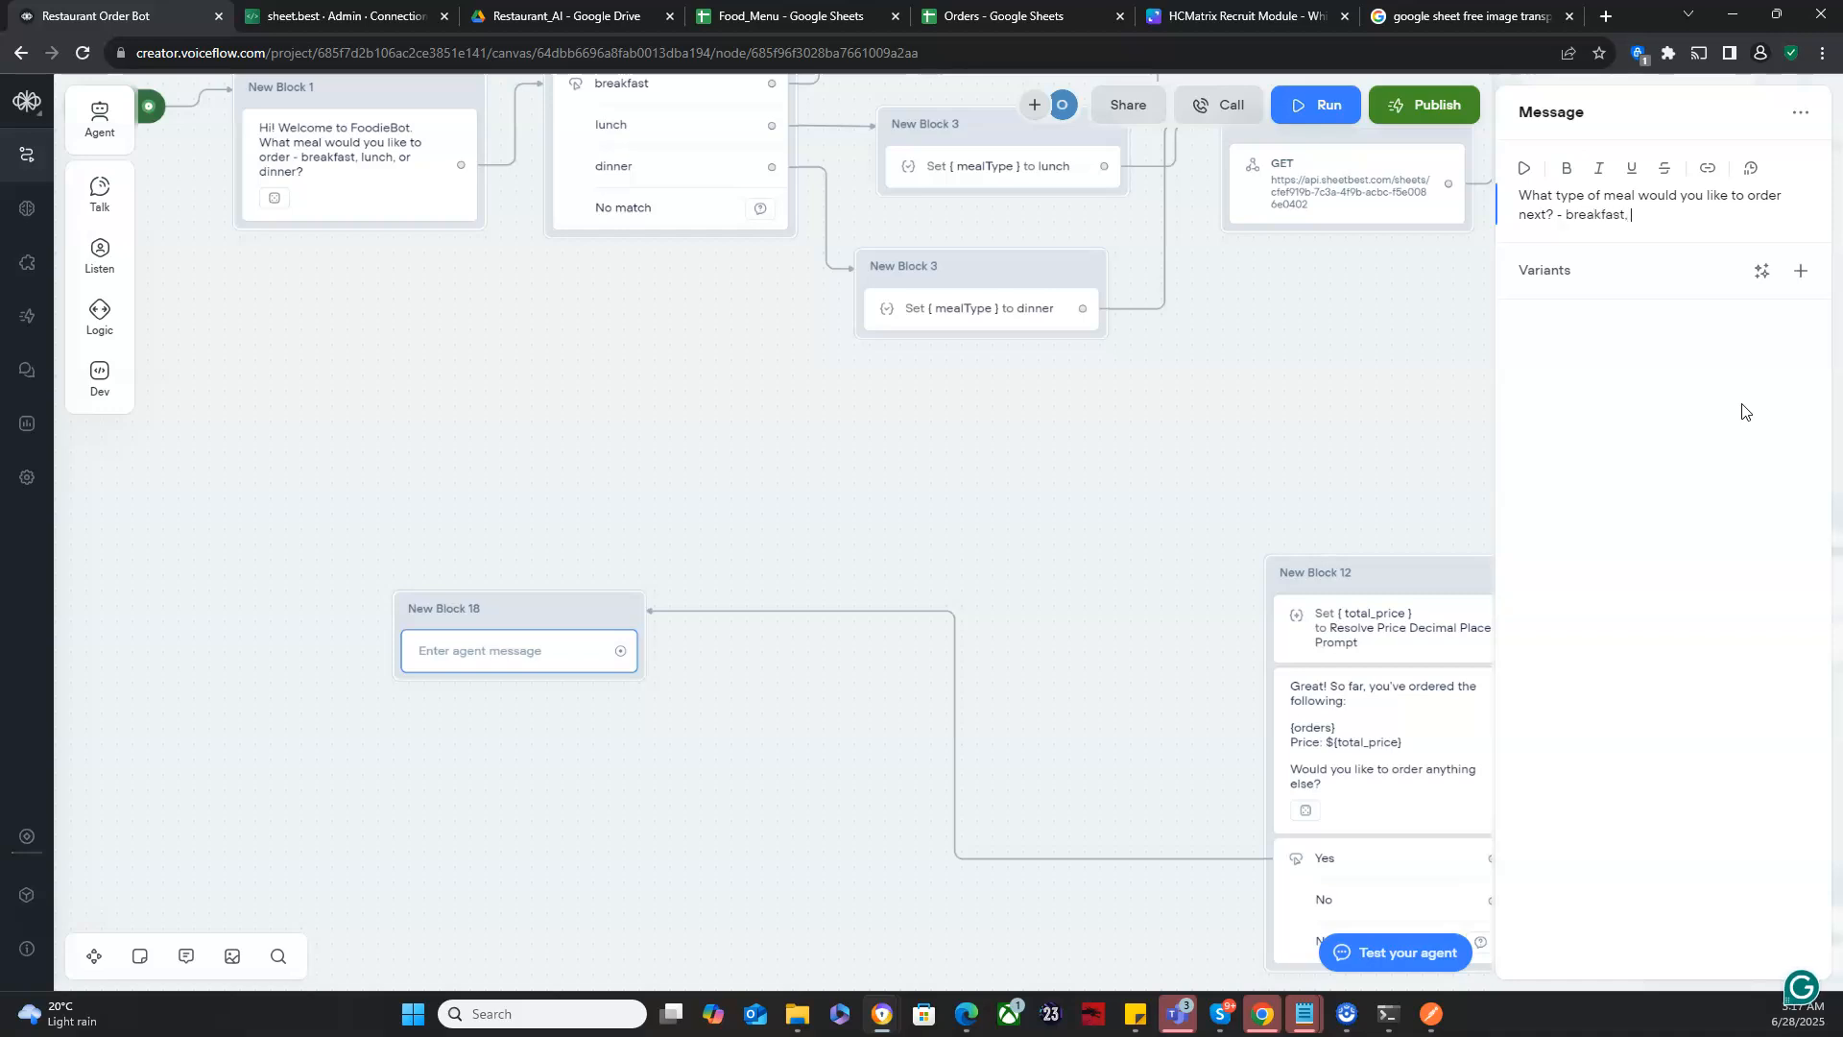
{"action": "type", "text": ", lunch, or dinner?"}
{"action": "left_click", "coordinate": [1761, 269]}
{"action": "left_click", "coordinate": [1745, 346]}
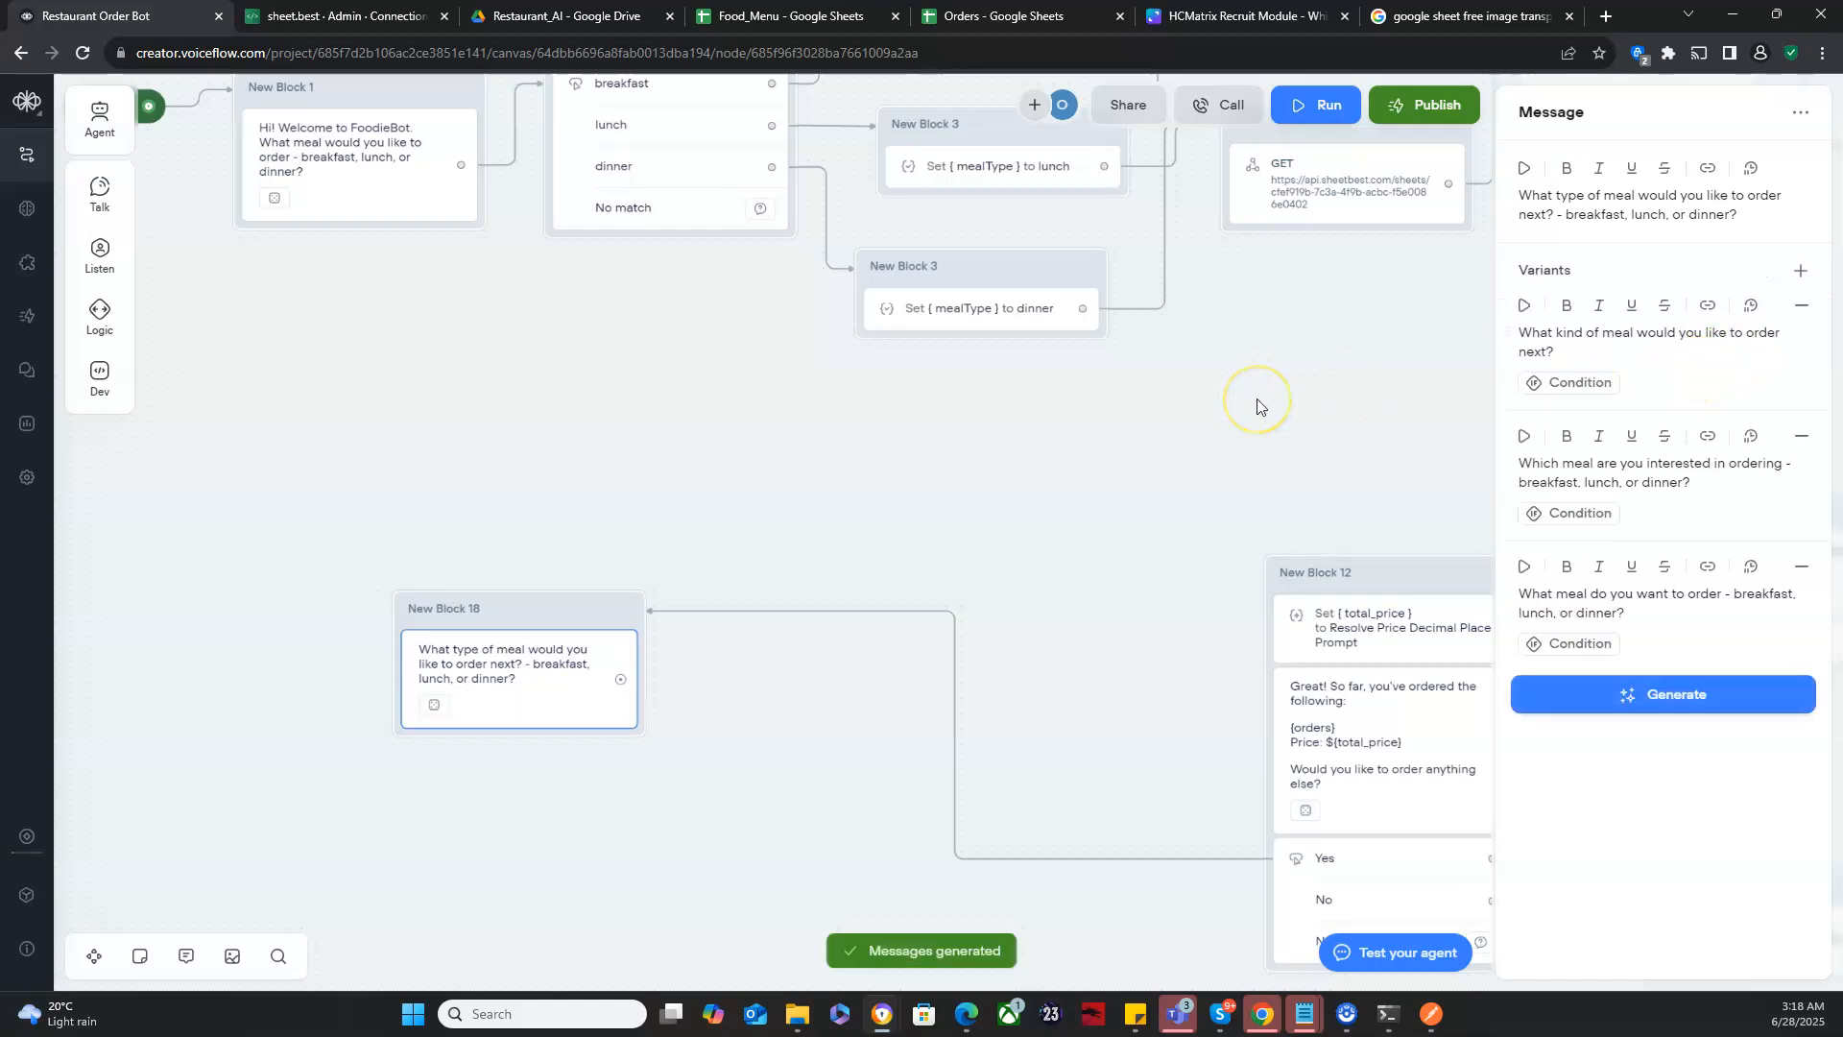
- Connect the new meal-type message block to the choices in New Block 2 and position it below New Block 1
{"action": "left_click_drag", "start_coordinate": [550, 618], "coordinate": [694, 592]}
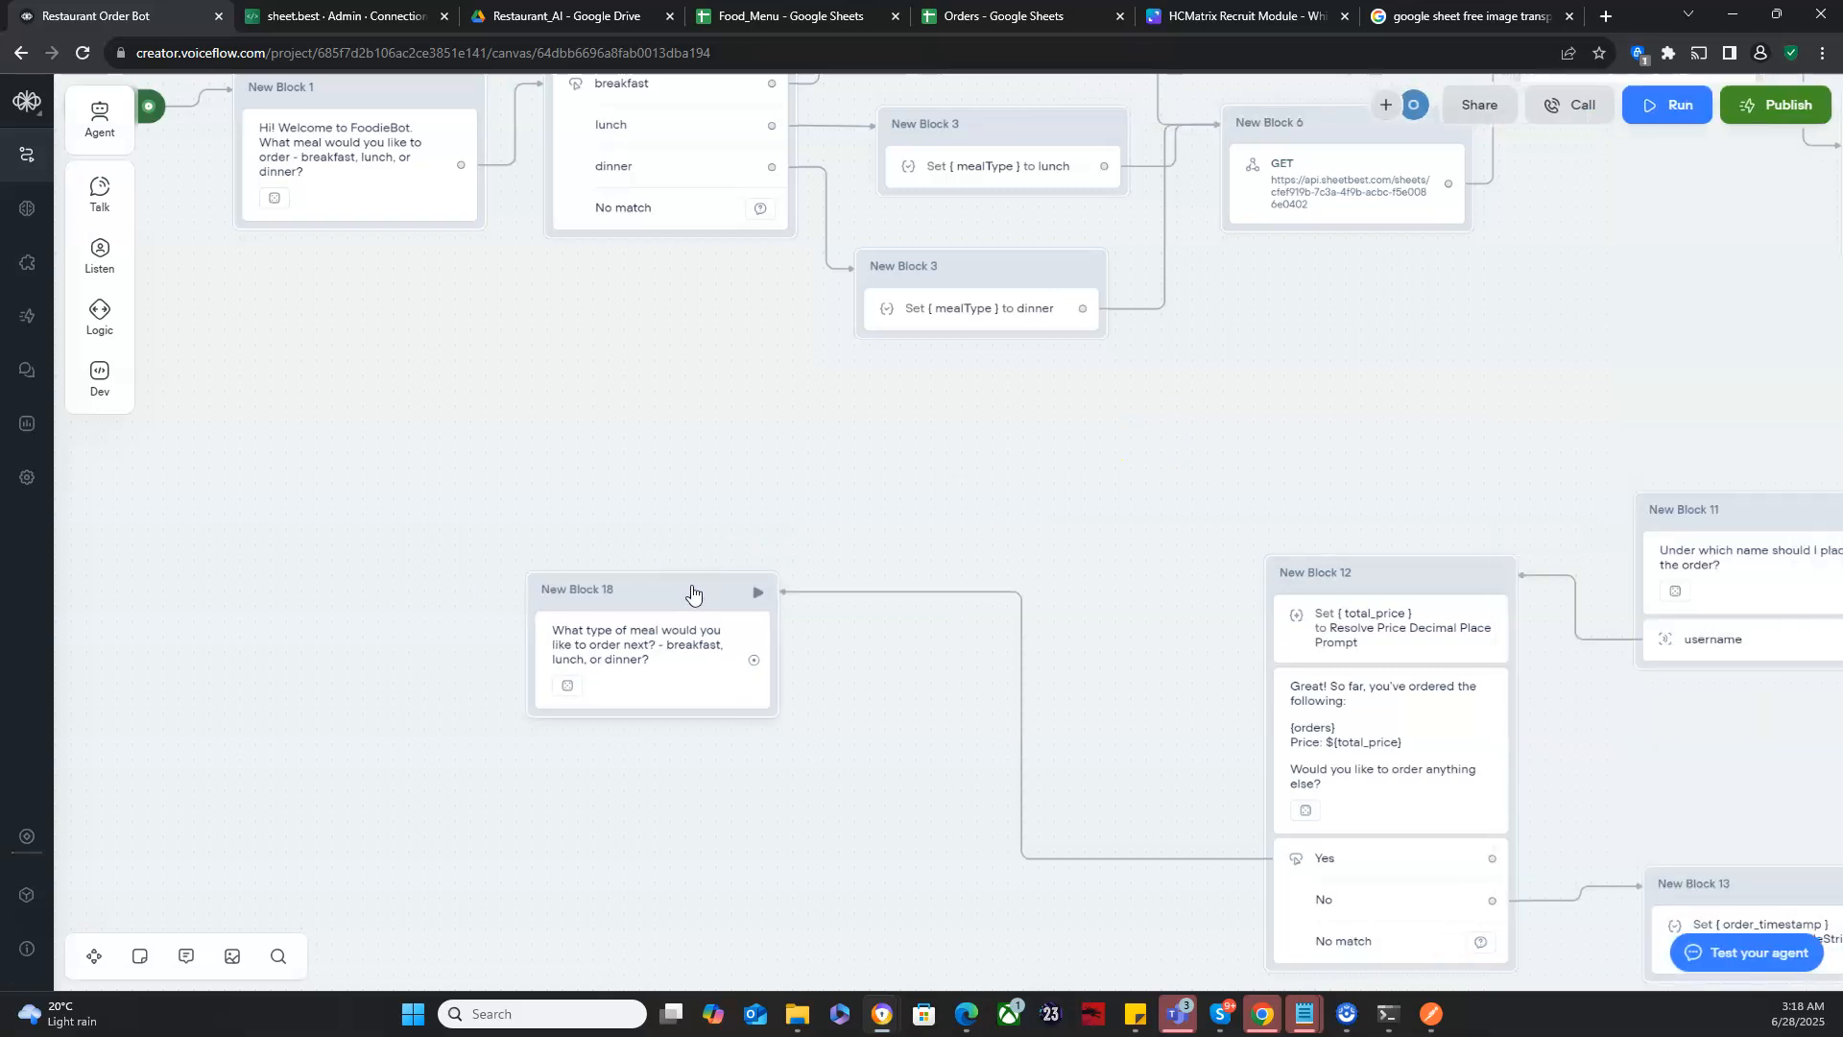
{"action": "left_click_drag", "start_coordinate": [757, 659], "coordinate": [564, 360]}
{"action": "left_click_drag", "start_coordinate": [566, 250], "coordinate": [600, 357]}
{"action": "left_click_drag", "start_coordinate": [698, 718], "coordinate": [429, 714]}
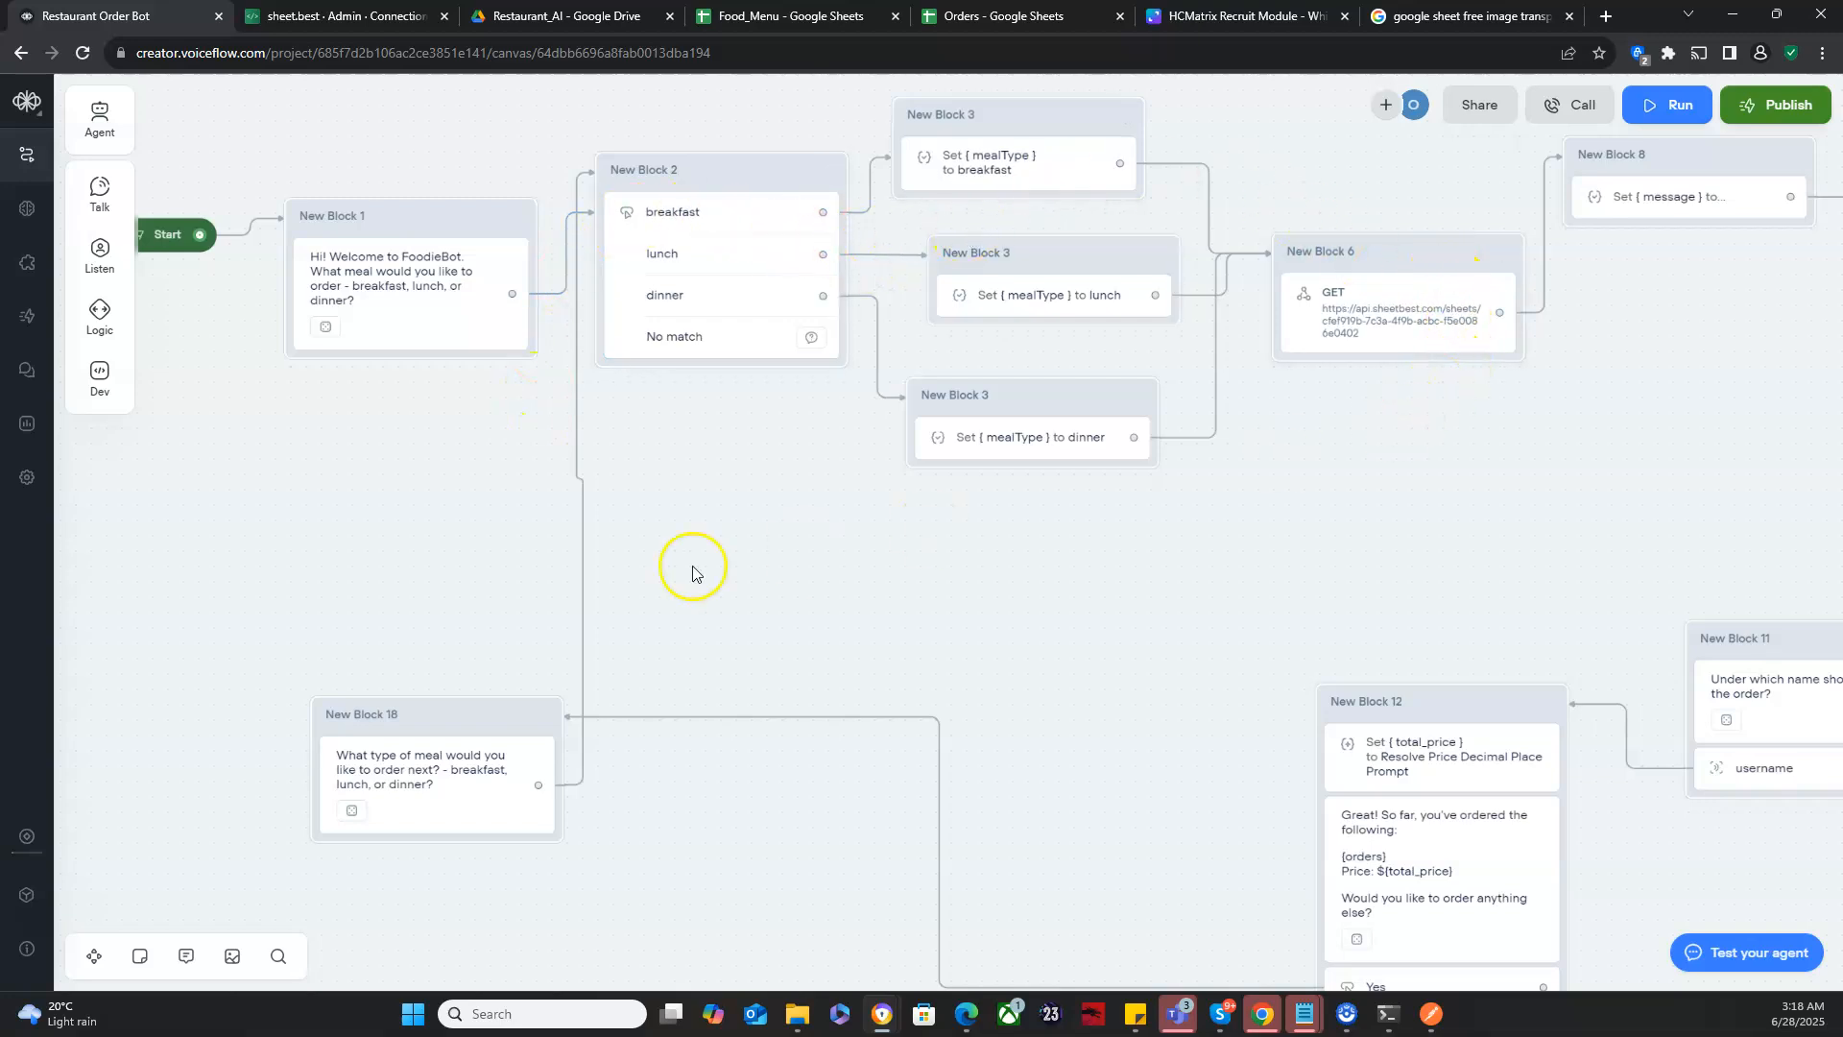
- Run the prototype from the Start block, choose lunch and order "Salad"
{"action": "left_click_drag", "start_coordinate": [267, 581], "coordinate": [358, 584]}
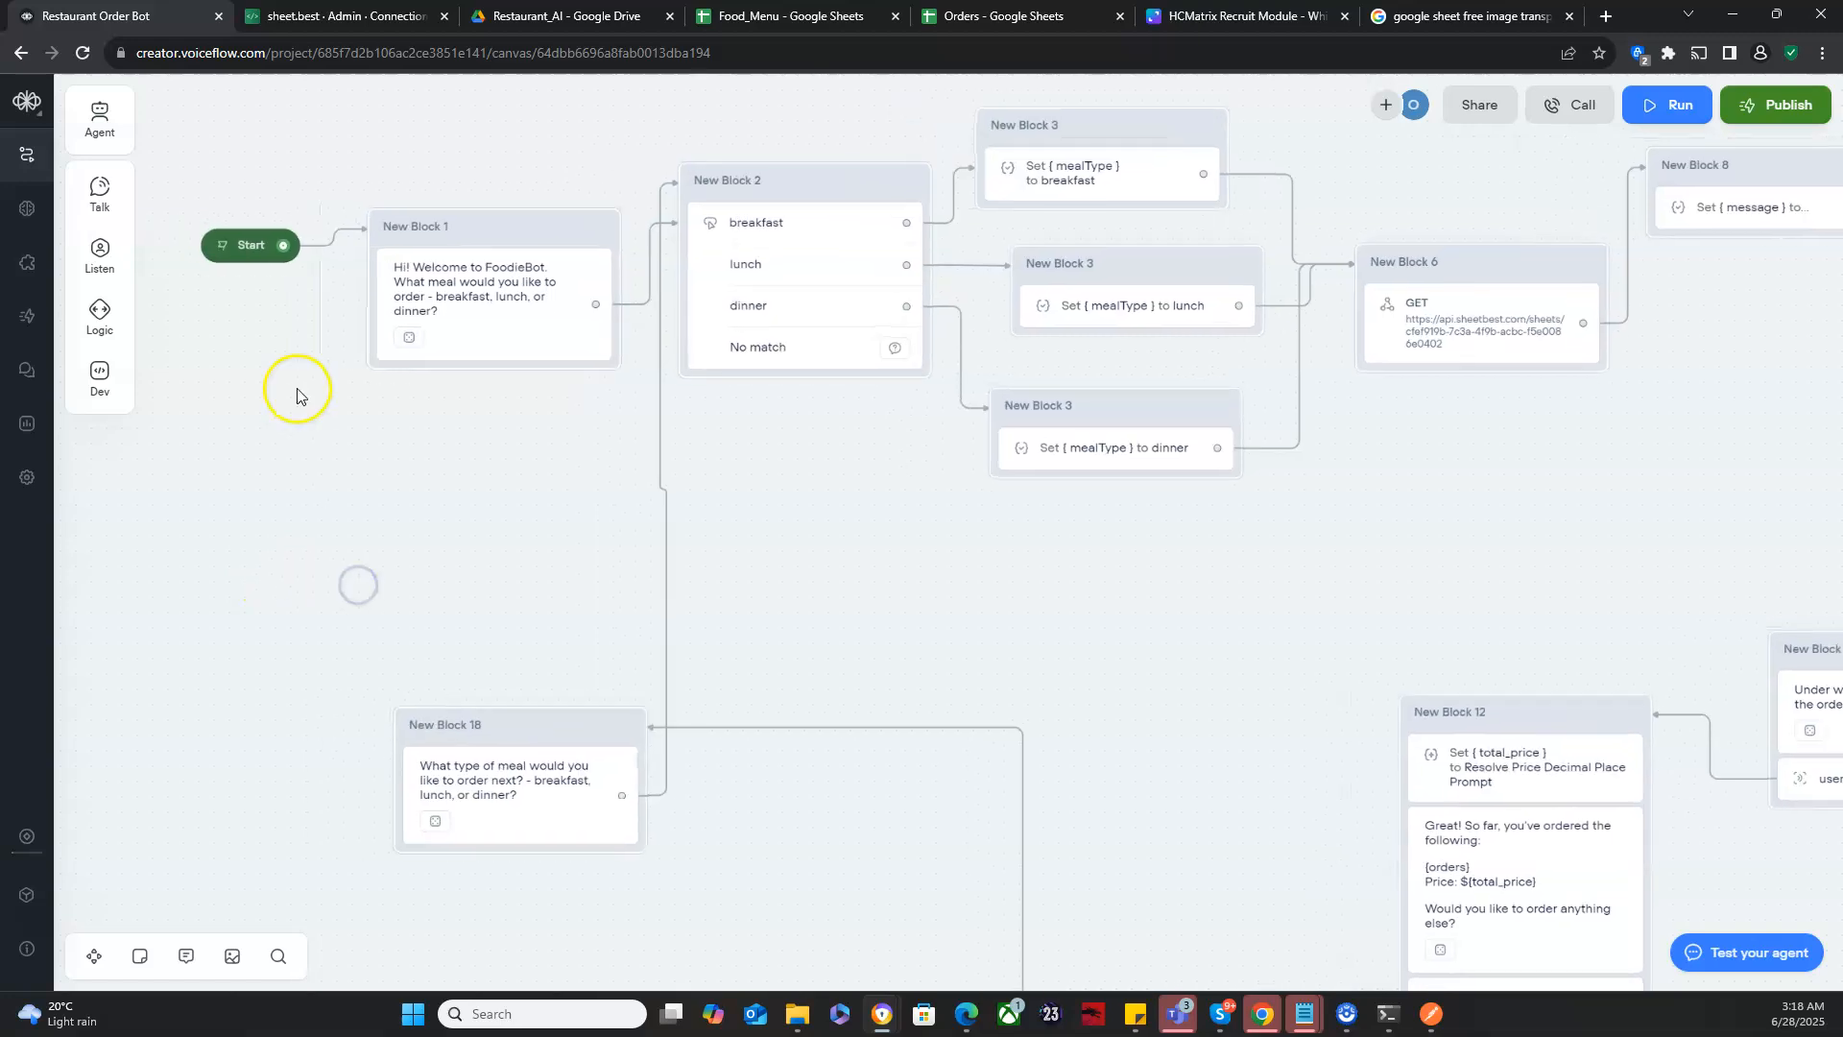
{"action": "left_click", "coordinate": [220, 247]}
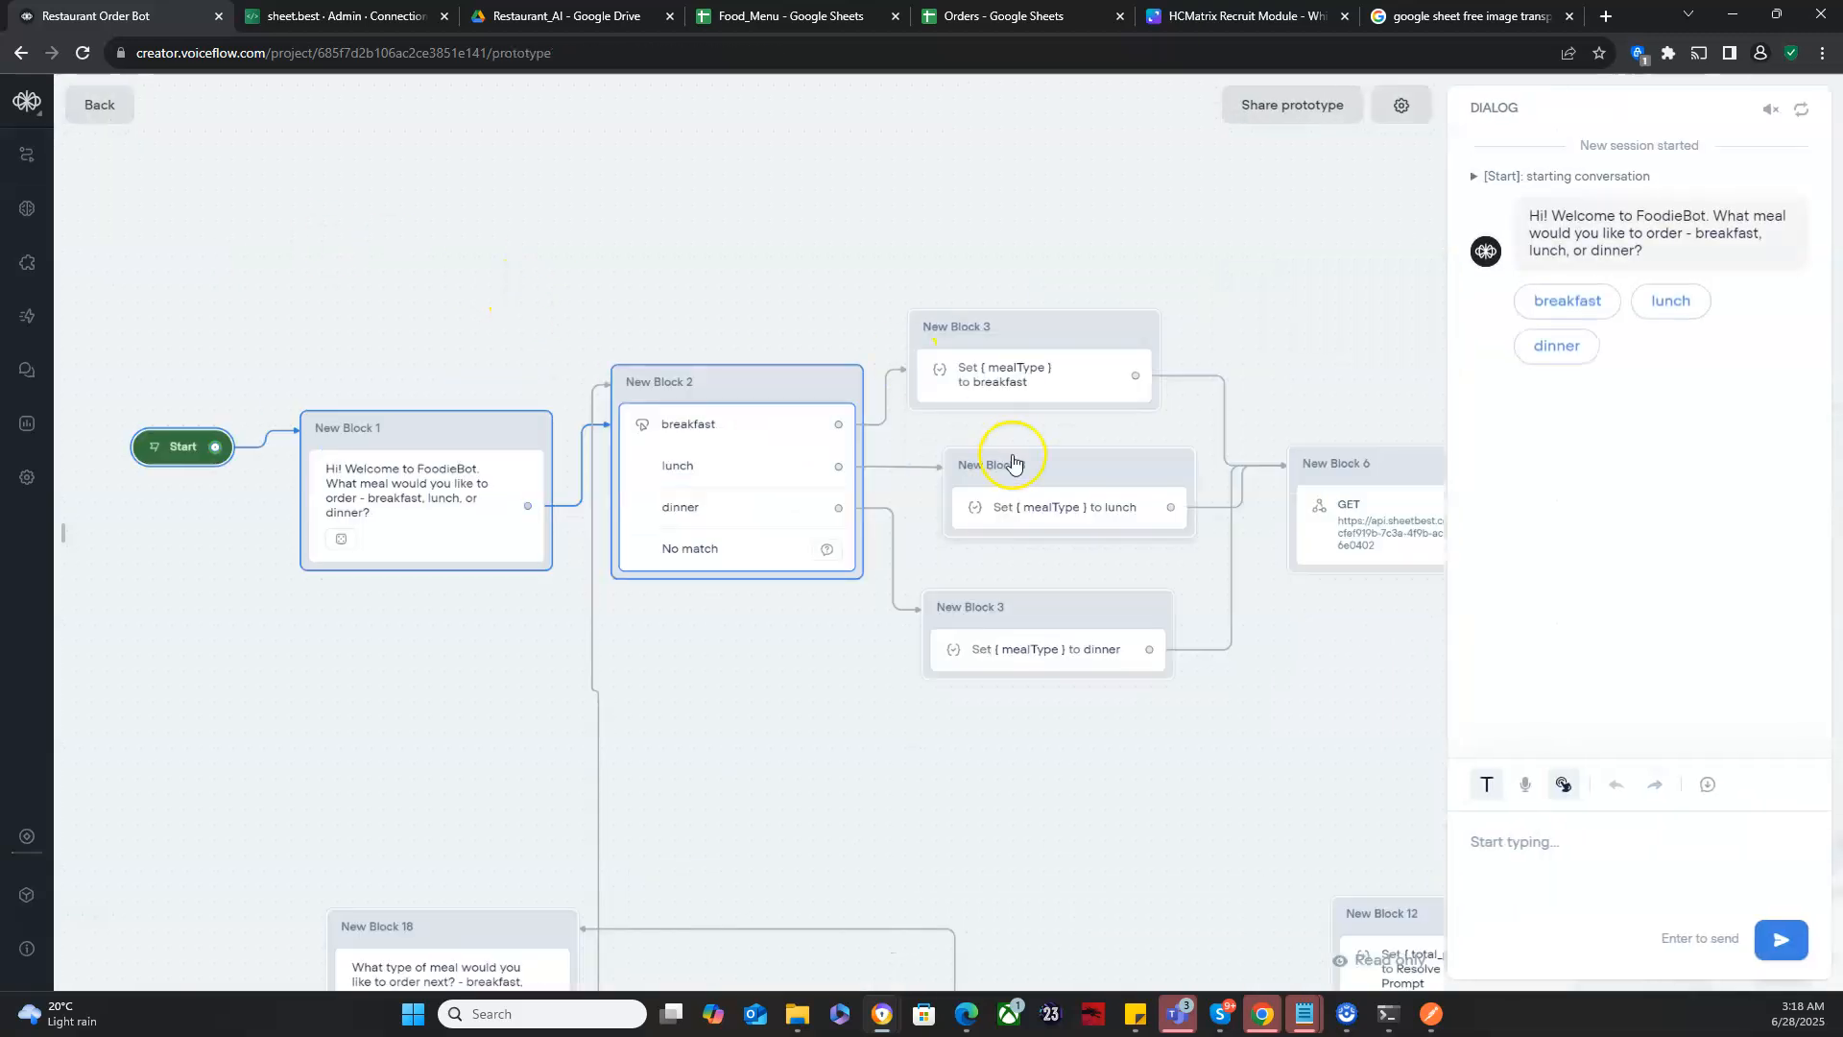
{"action": "left_click", "coordinate": [1674, 308]}
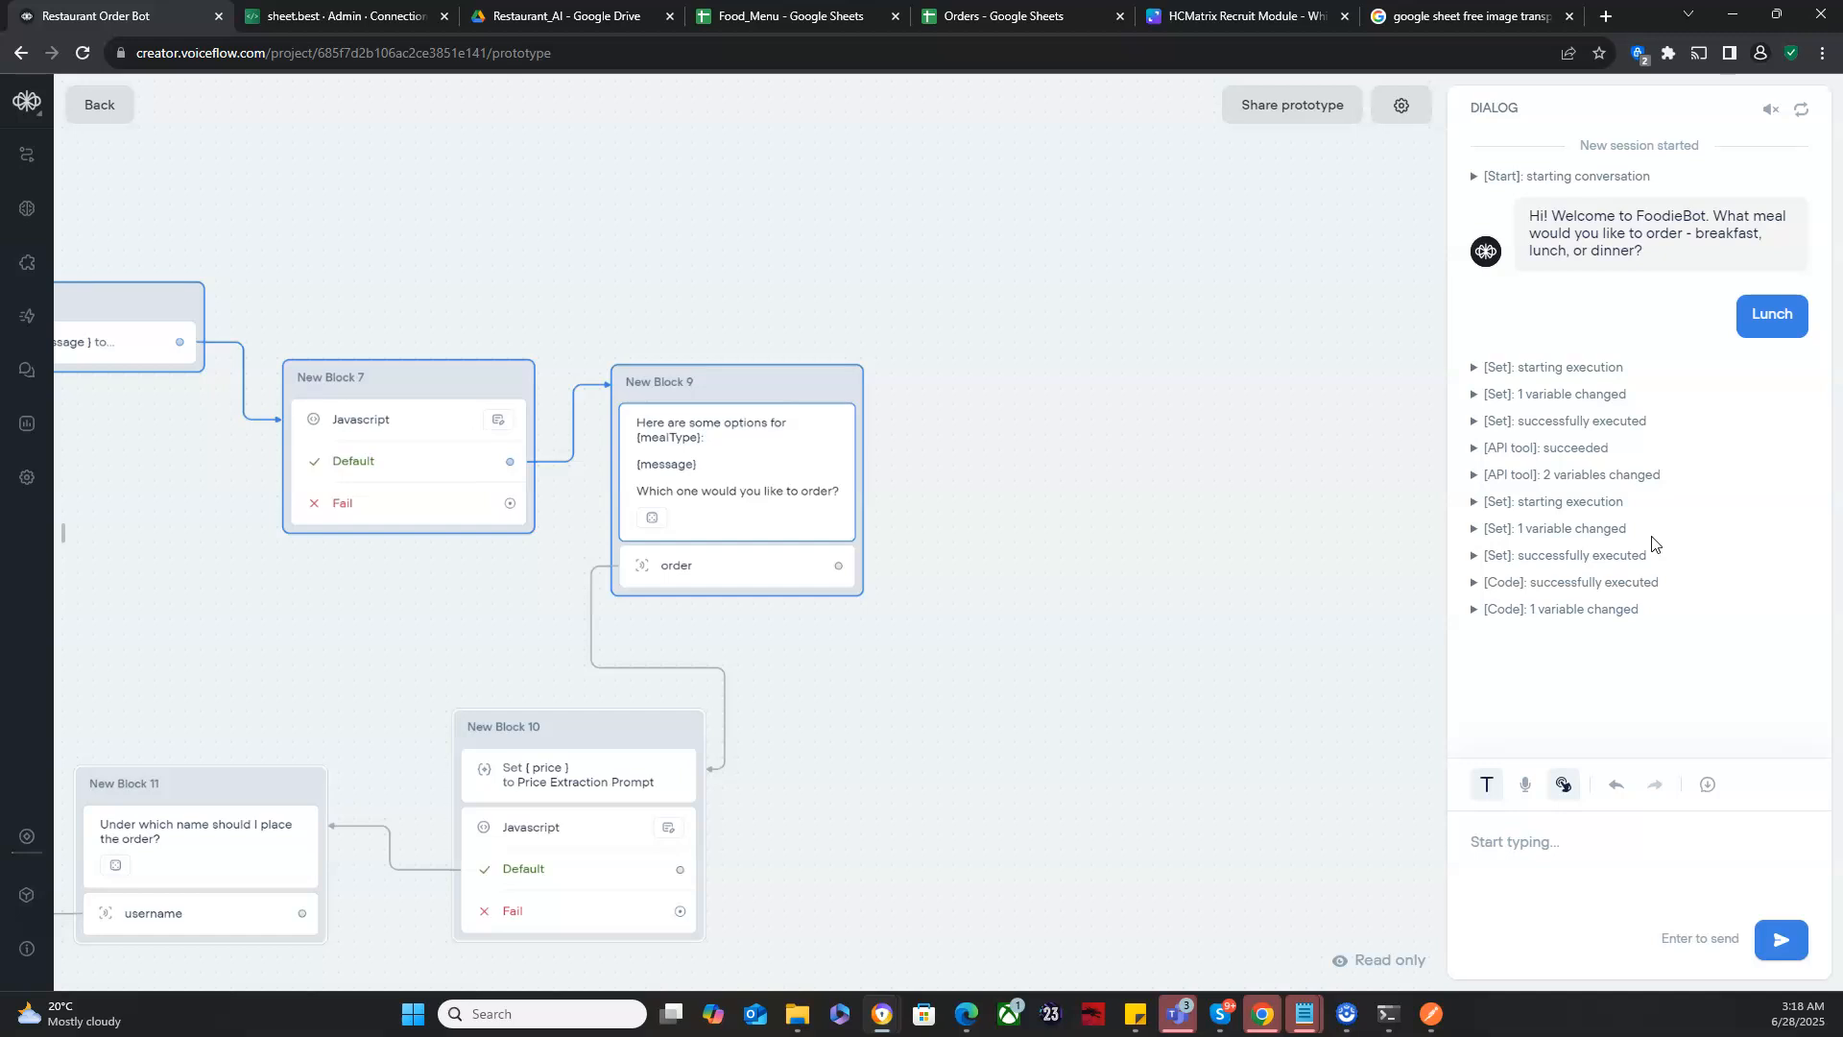
{"action": "left_click", "coordinate": [1533, 842]}
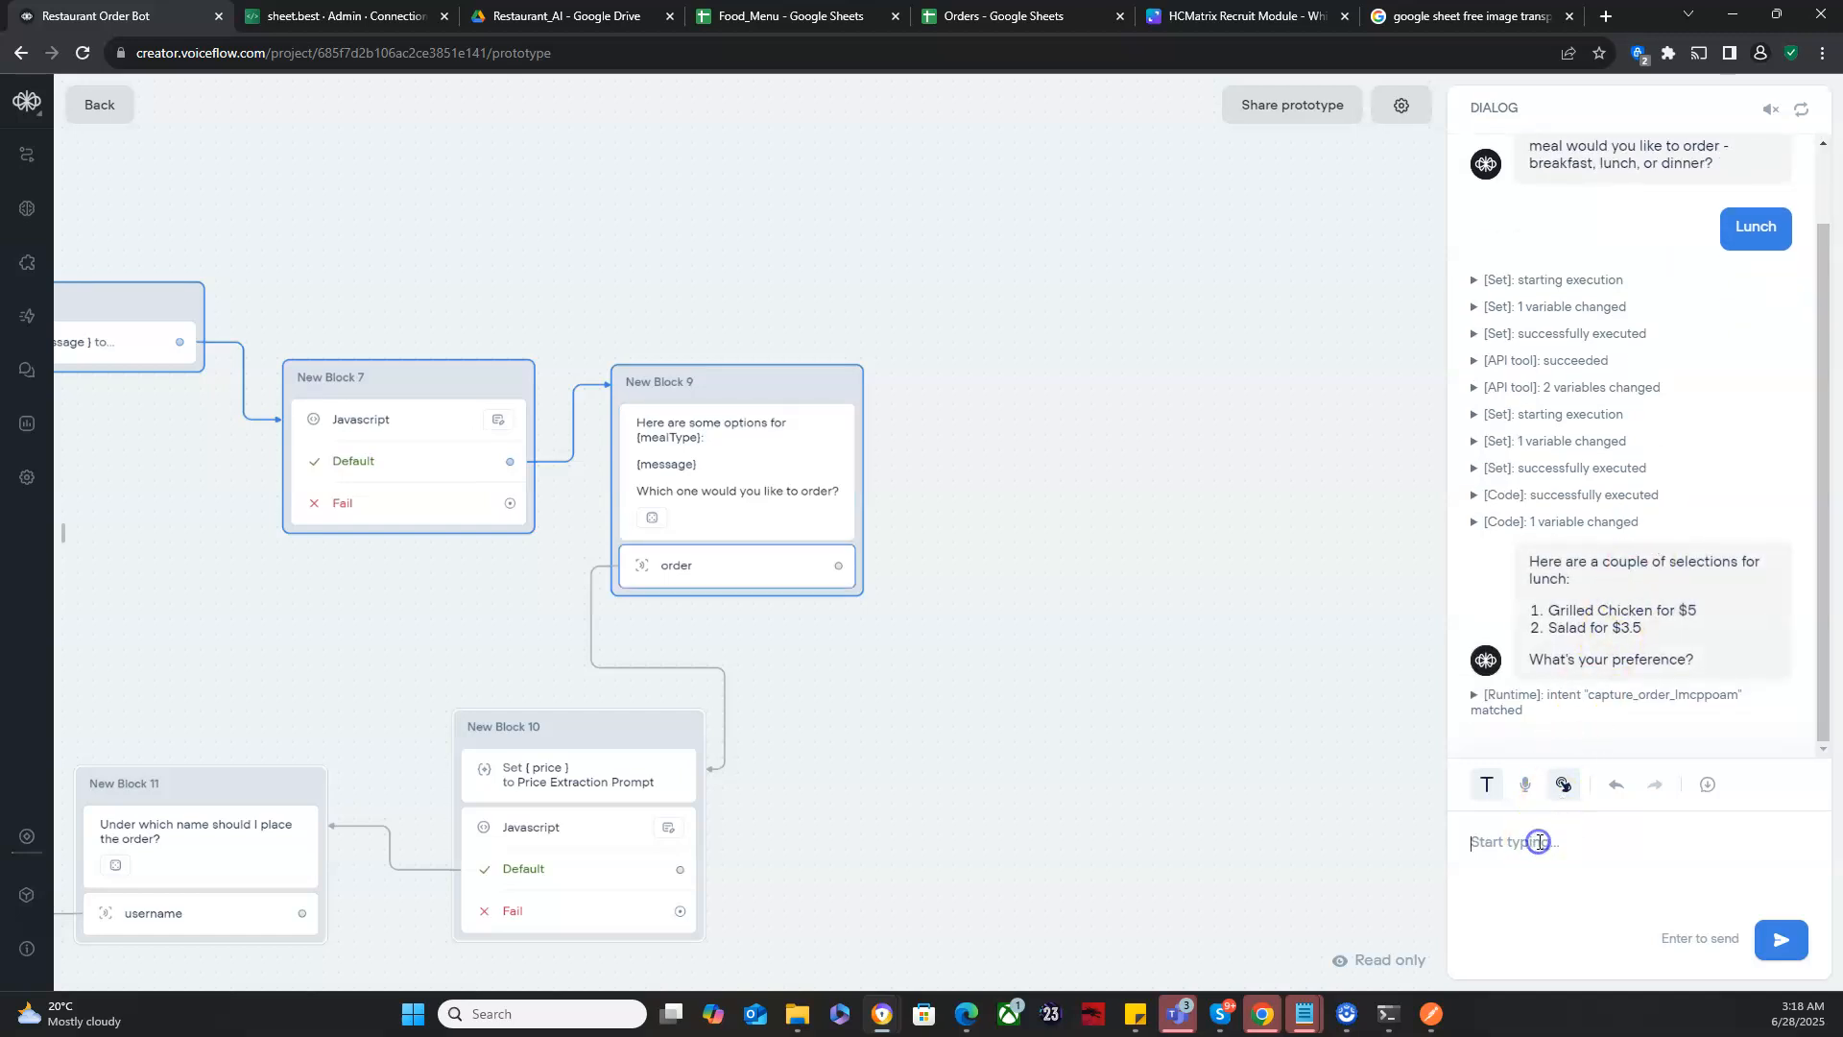
{"action": "type", "text": "Salad"}
{"action": "key", "text": "Return"}
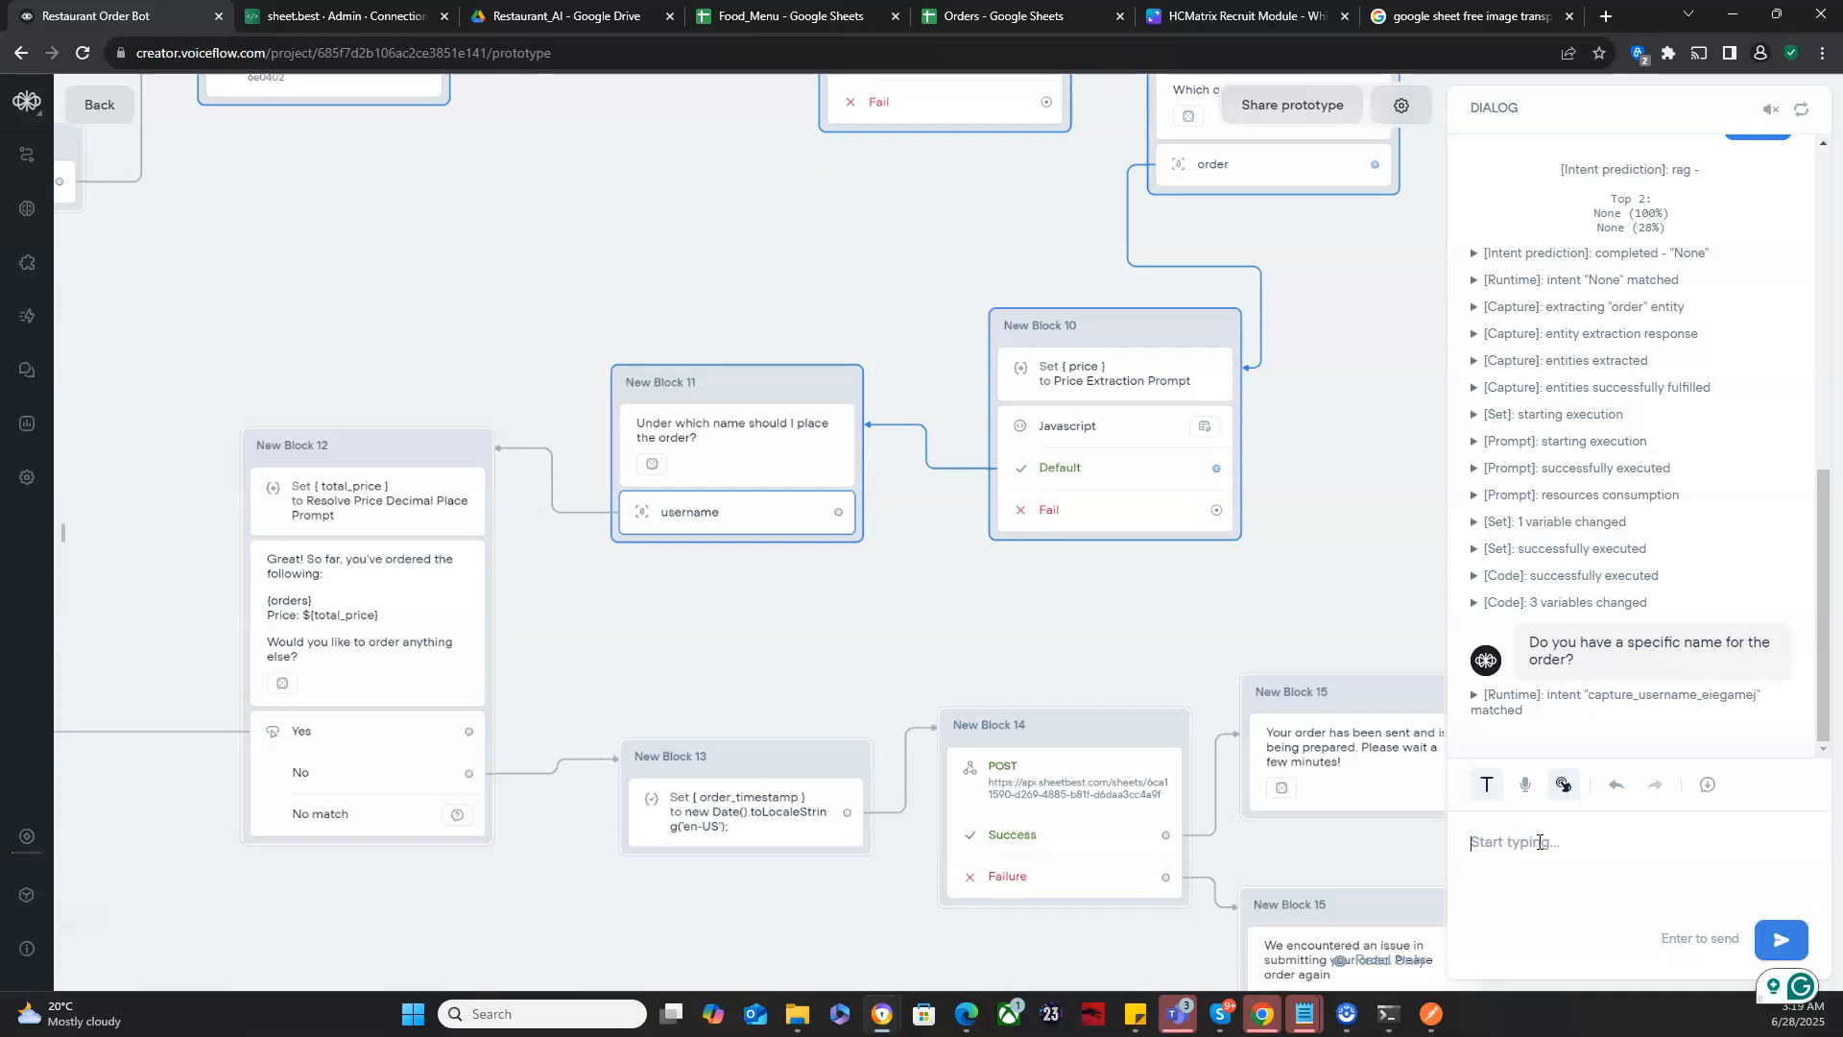
- Enter the customer's name in the test dialog and answer Yes to ordering something else
{"action": "left_click", "coordinate": [1538, 842]}
{"action": "type", "text": "Gideon"}
{"action": "key", "text": "Return"}
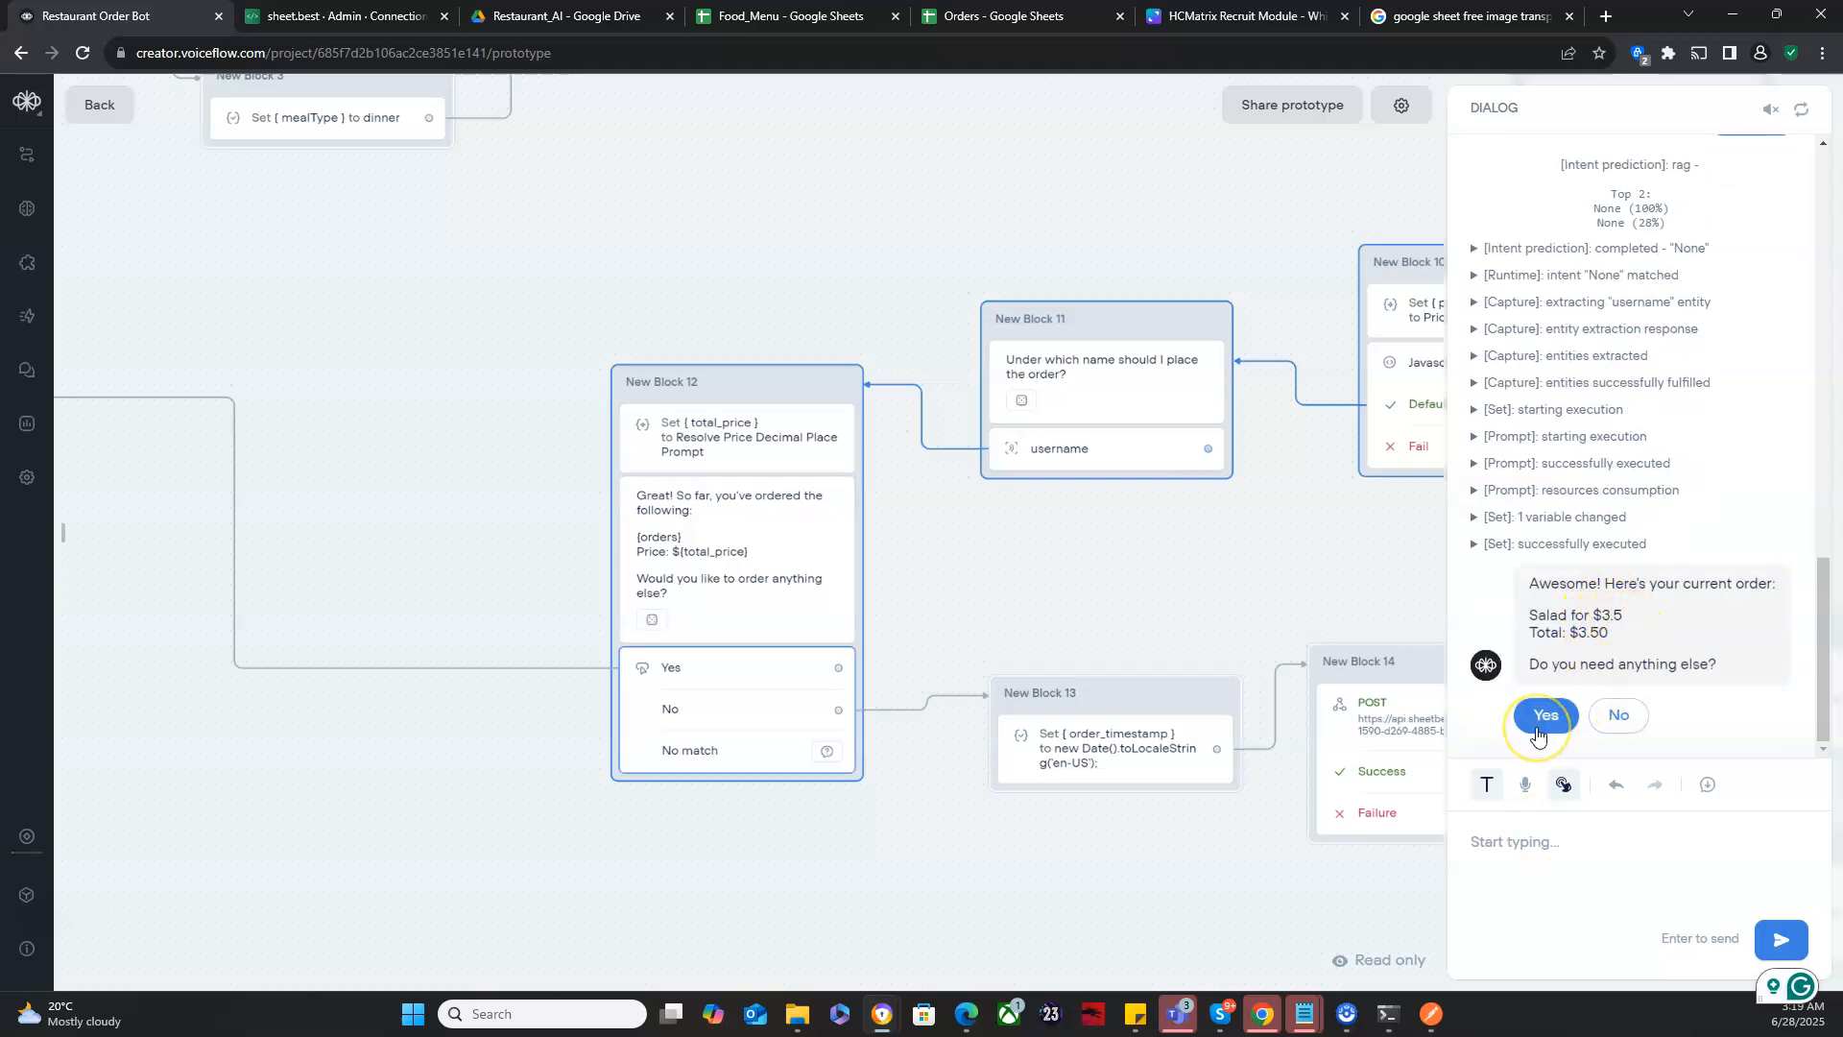
{"action": "left_click", "coordinate": [1544, 716]}
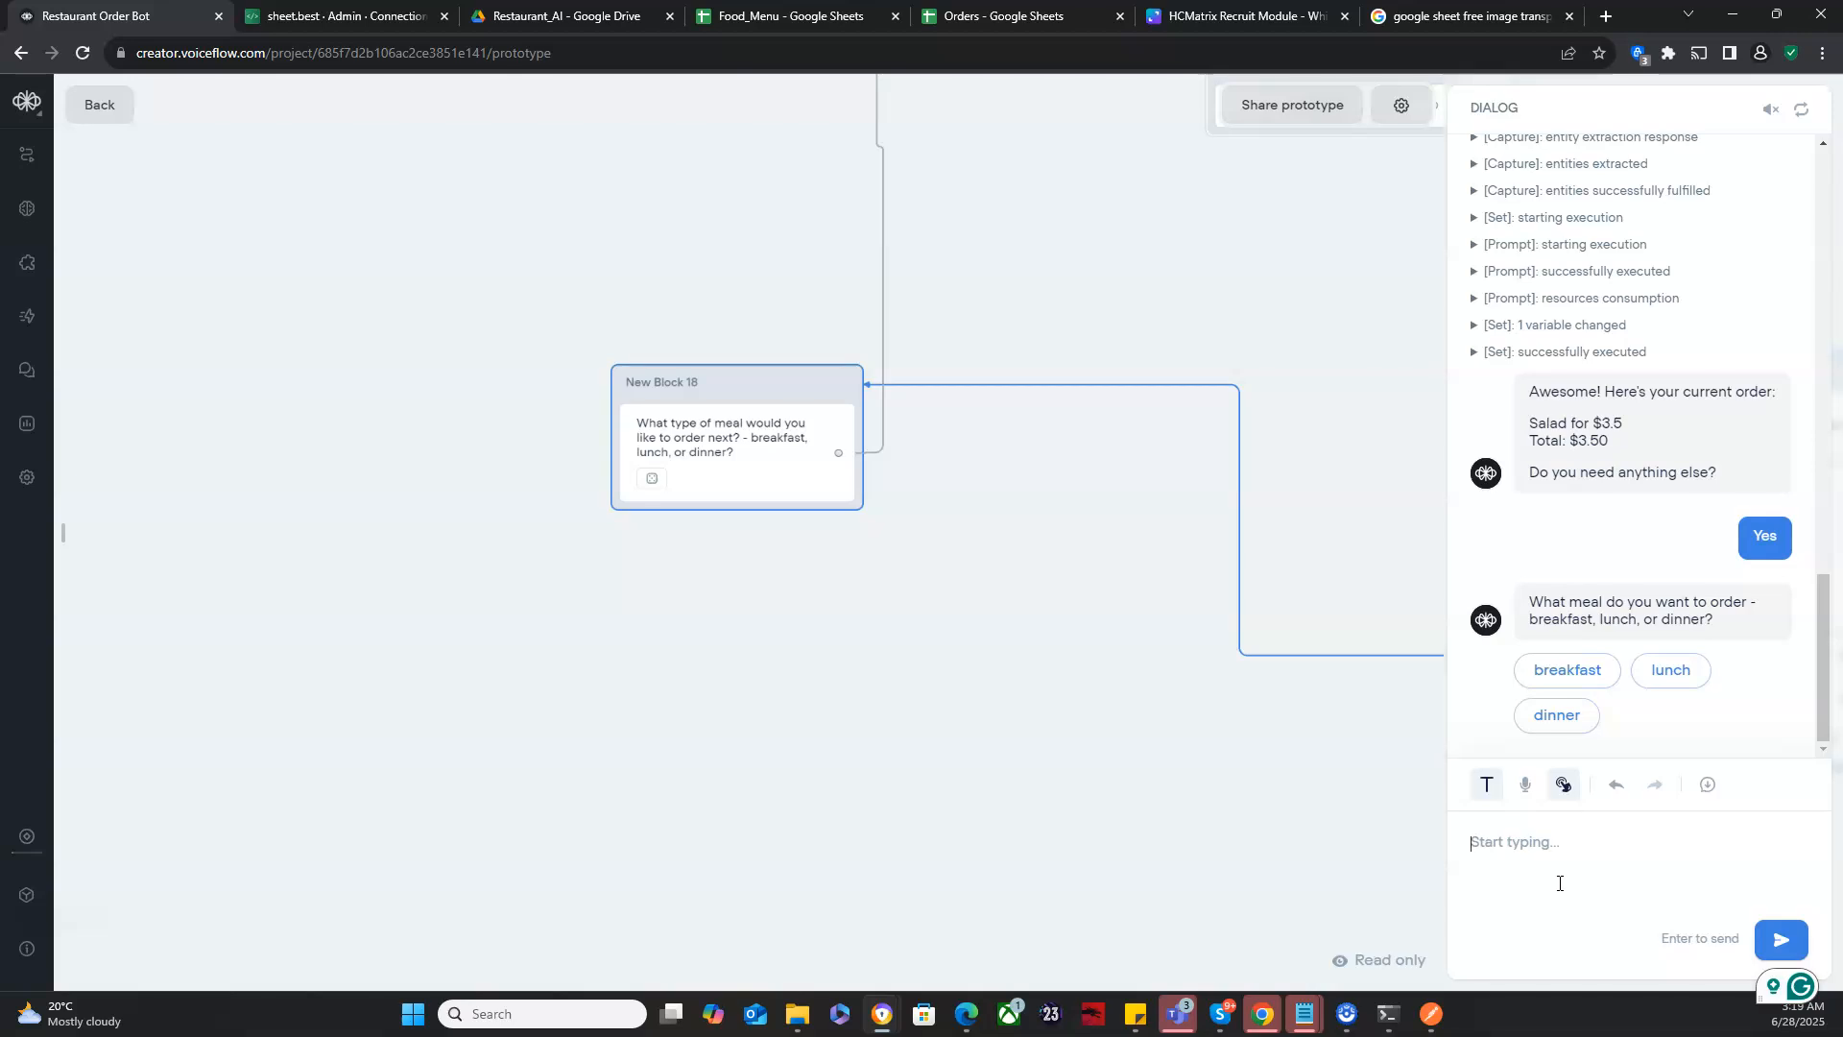
- Choose lunch for the second order in the test dialog and order "Chicken"
{"action": "left_click", "coordinate": [1650, 683]}
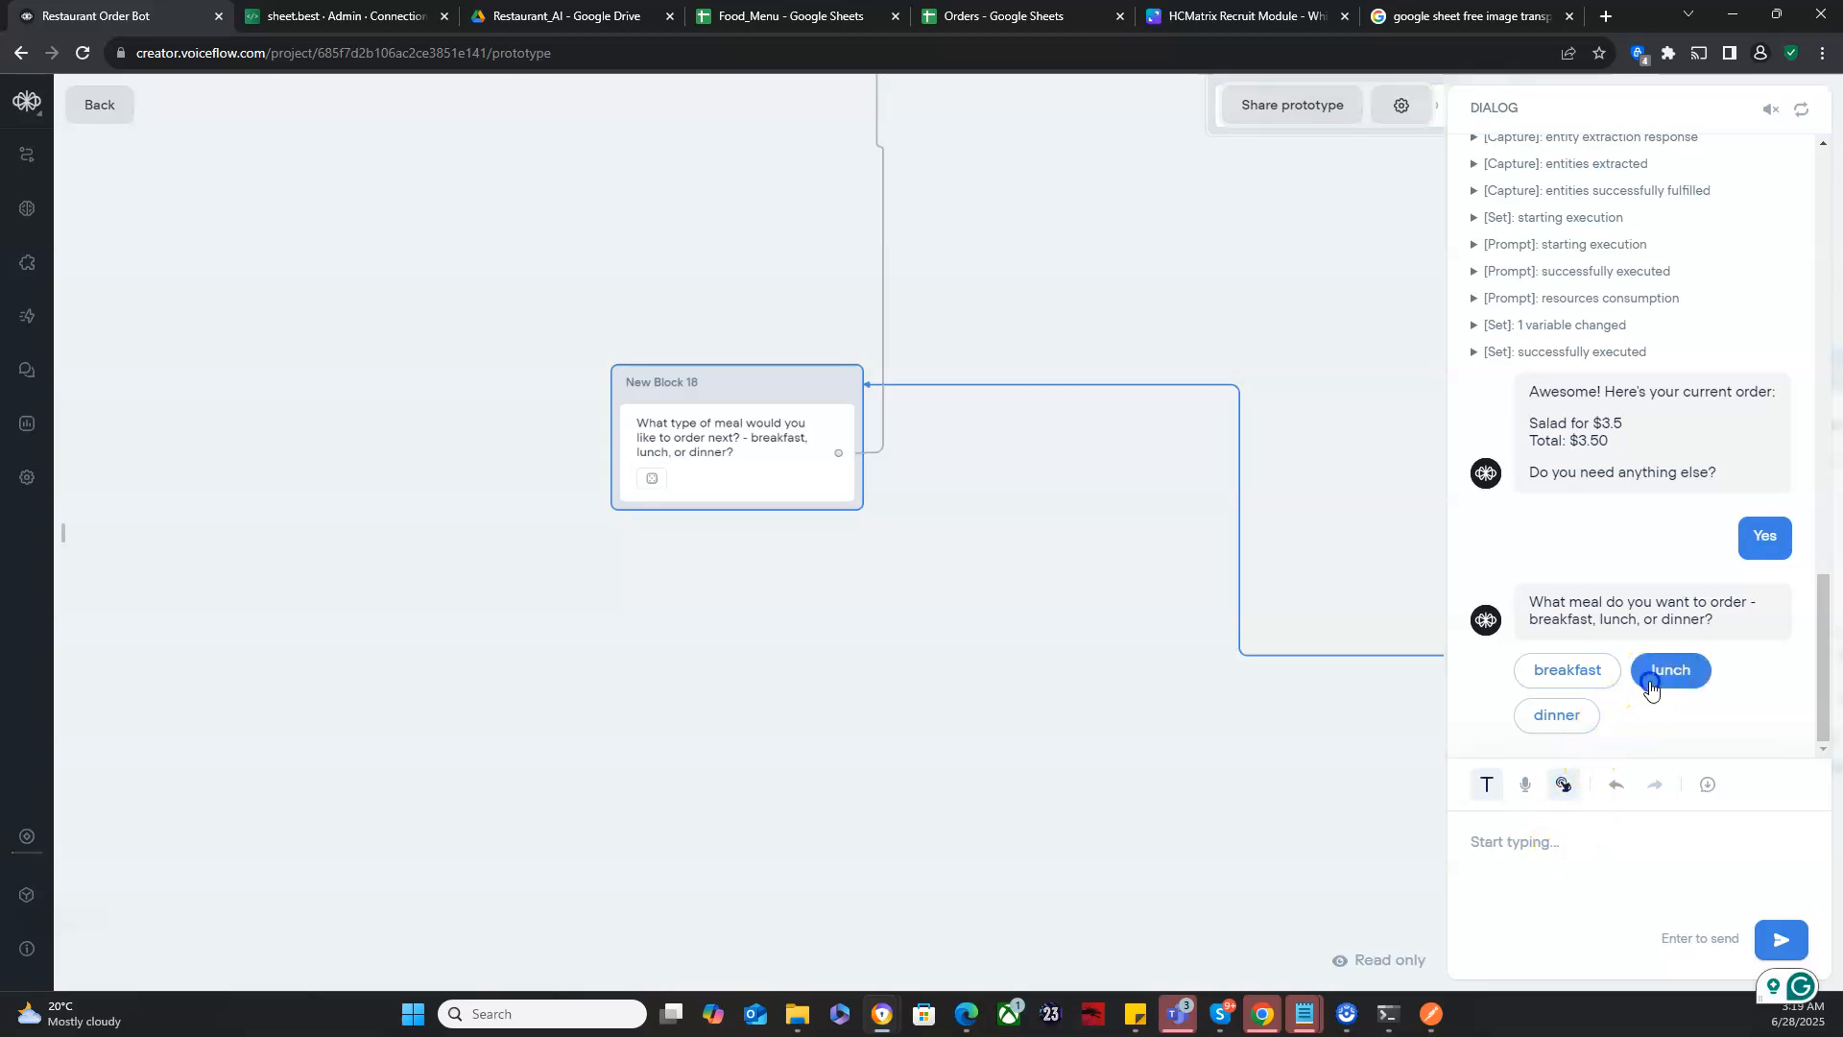
{"action": "left_click", "coordinate": [1574, 865]}
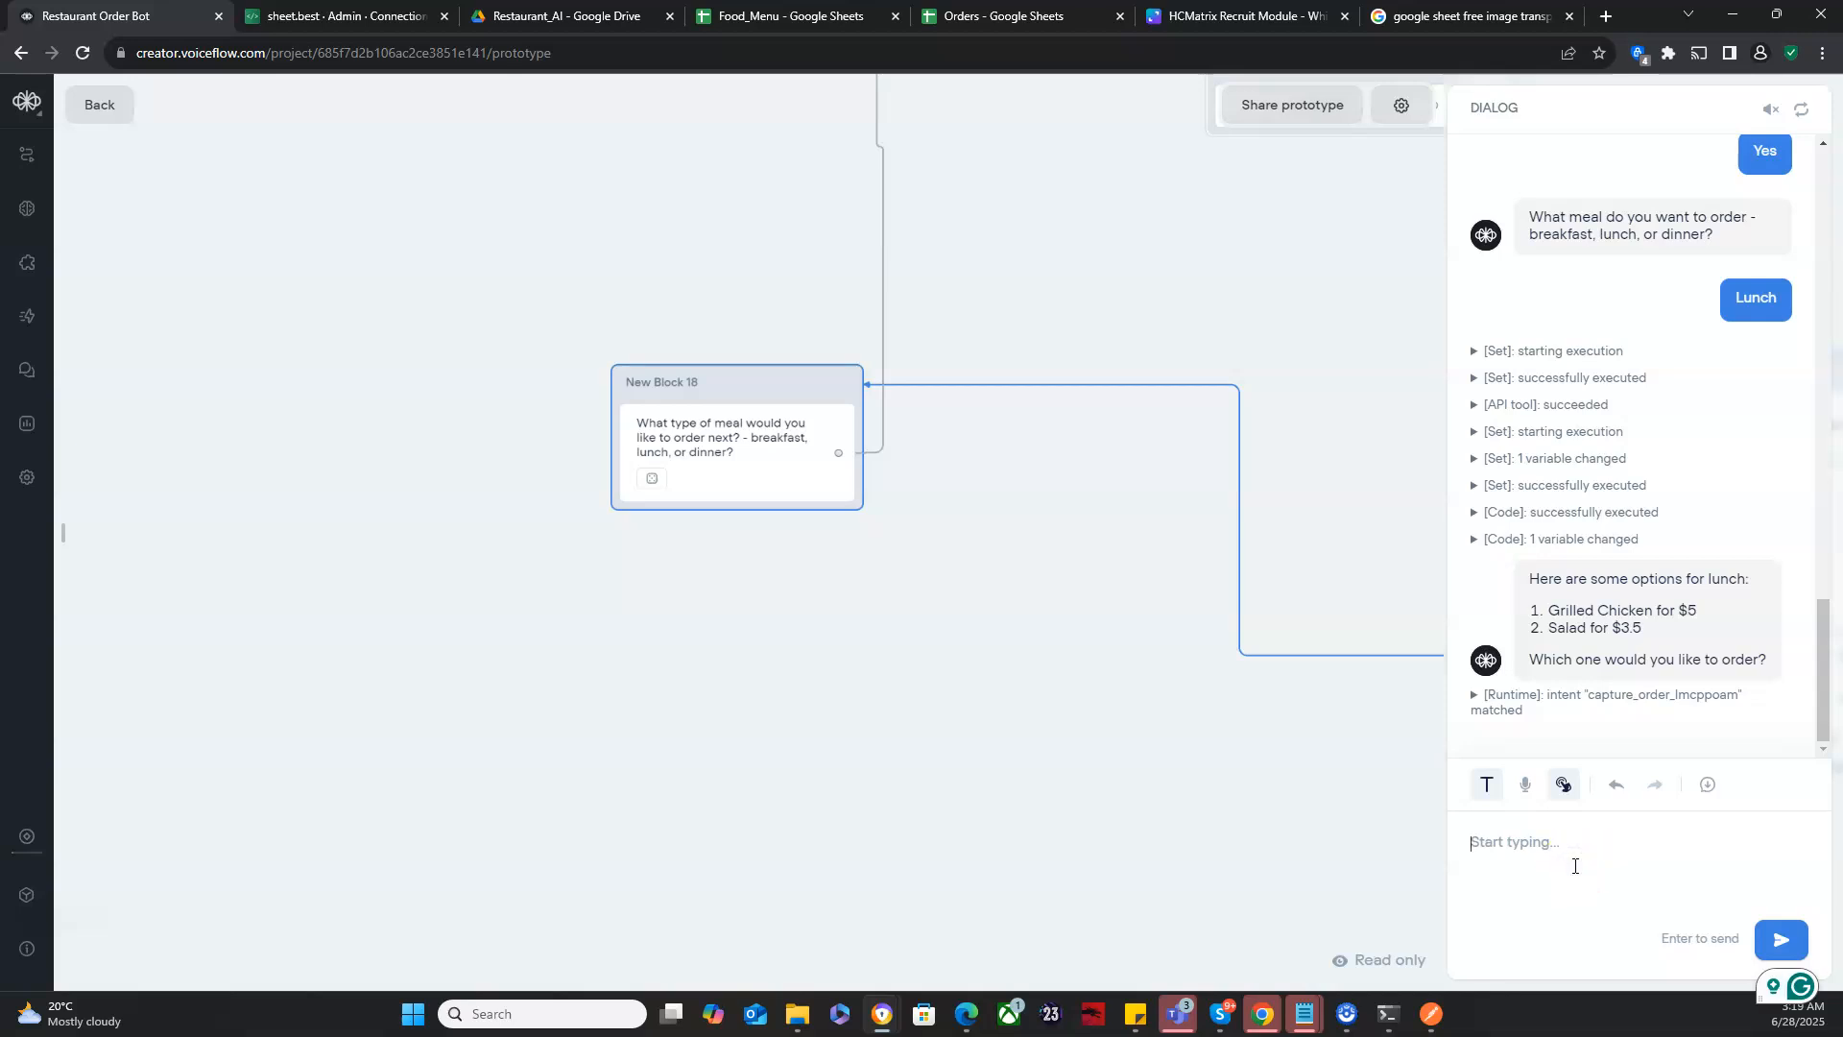
{"action": "type", "text": "Chicken"}
{"action": "key", "text": "Return"}
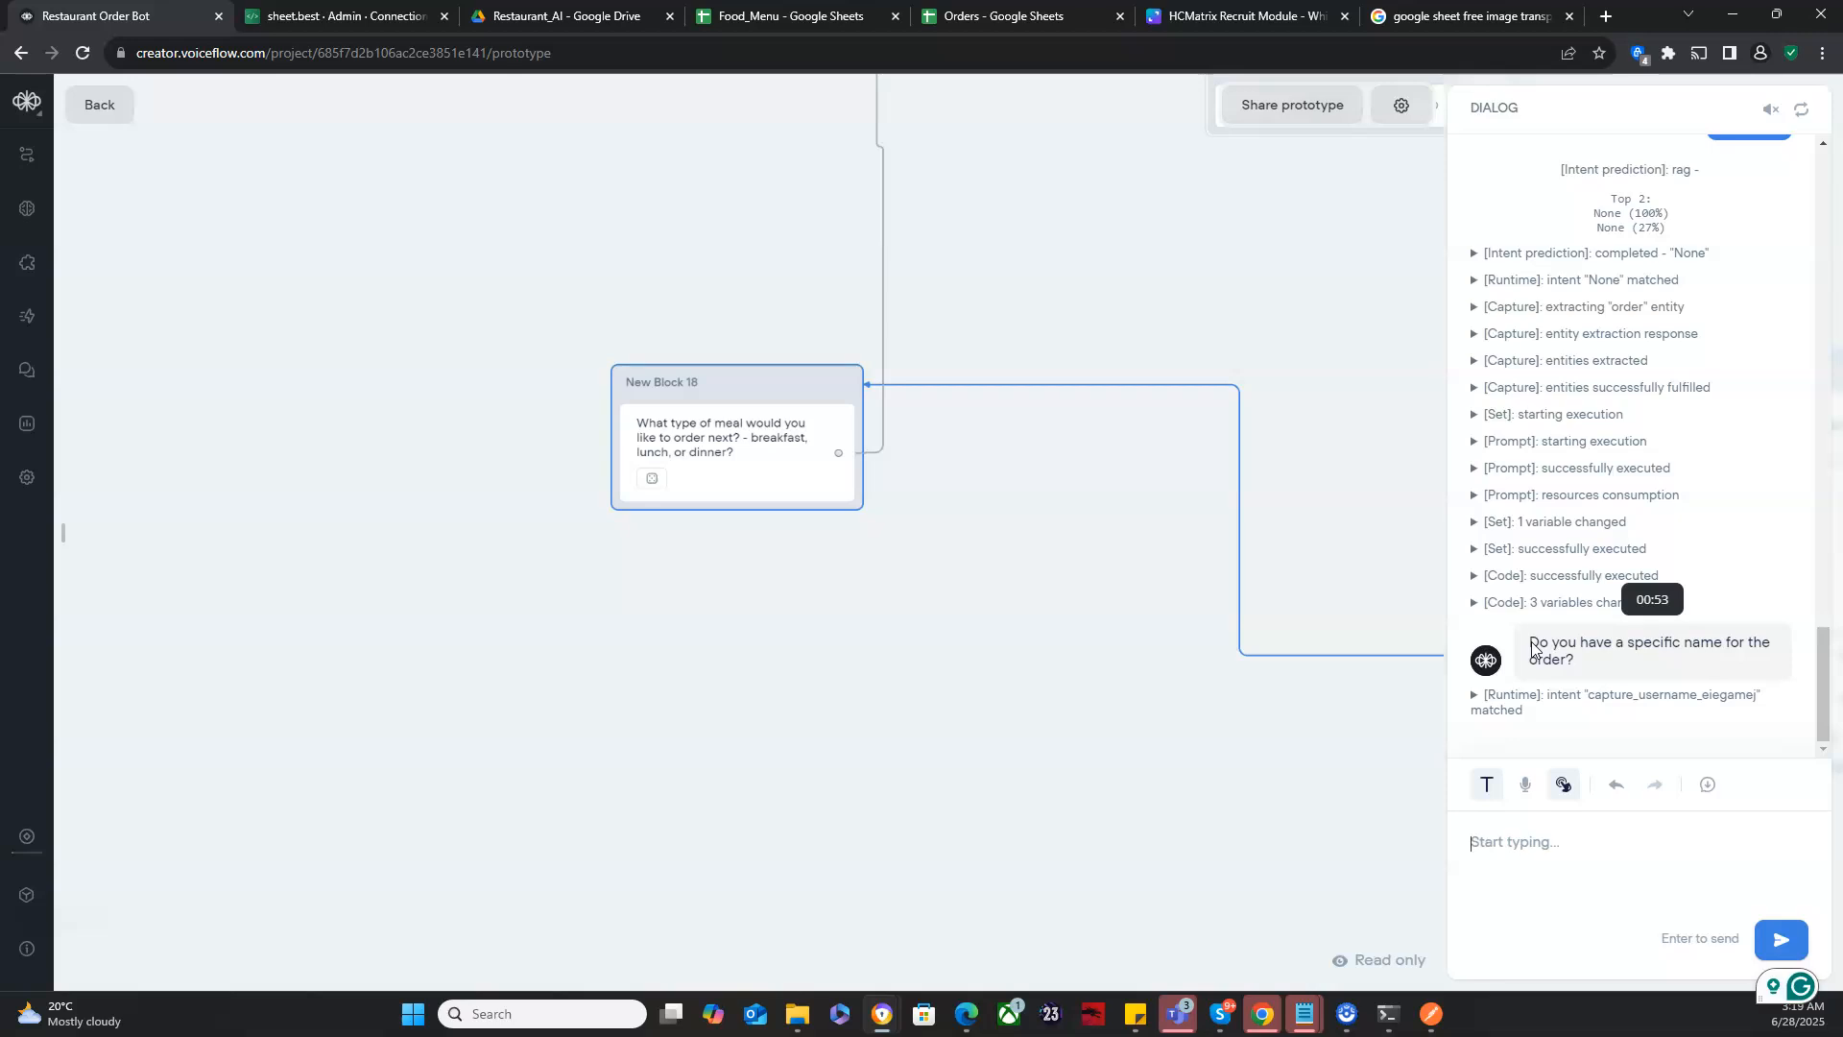
- Leave the prototype and delete the variant "Do you have a specific name for the order?" from New Block 11's message
{"action": "left_click", "coordinate": [1534, 647]}
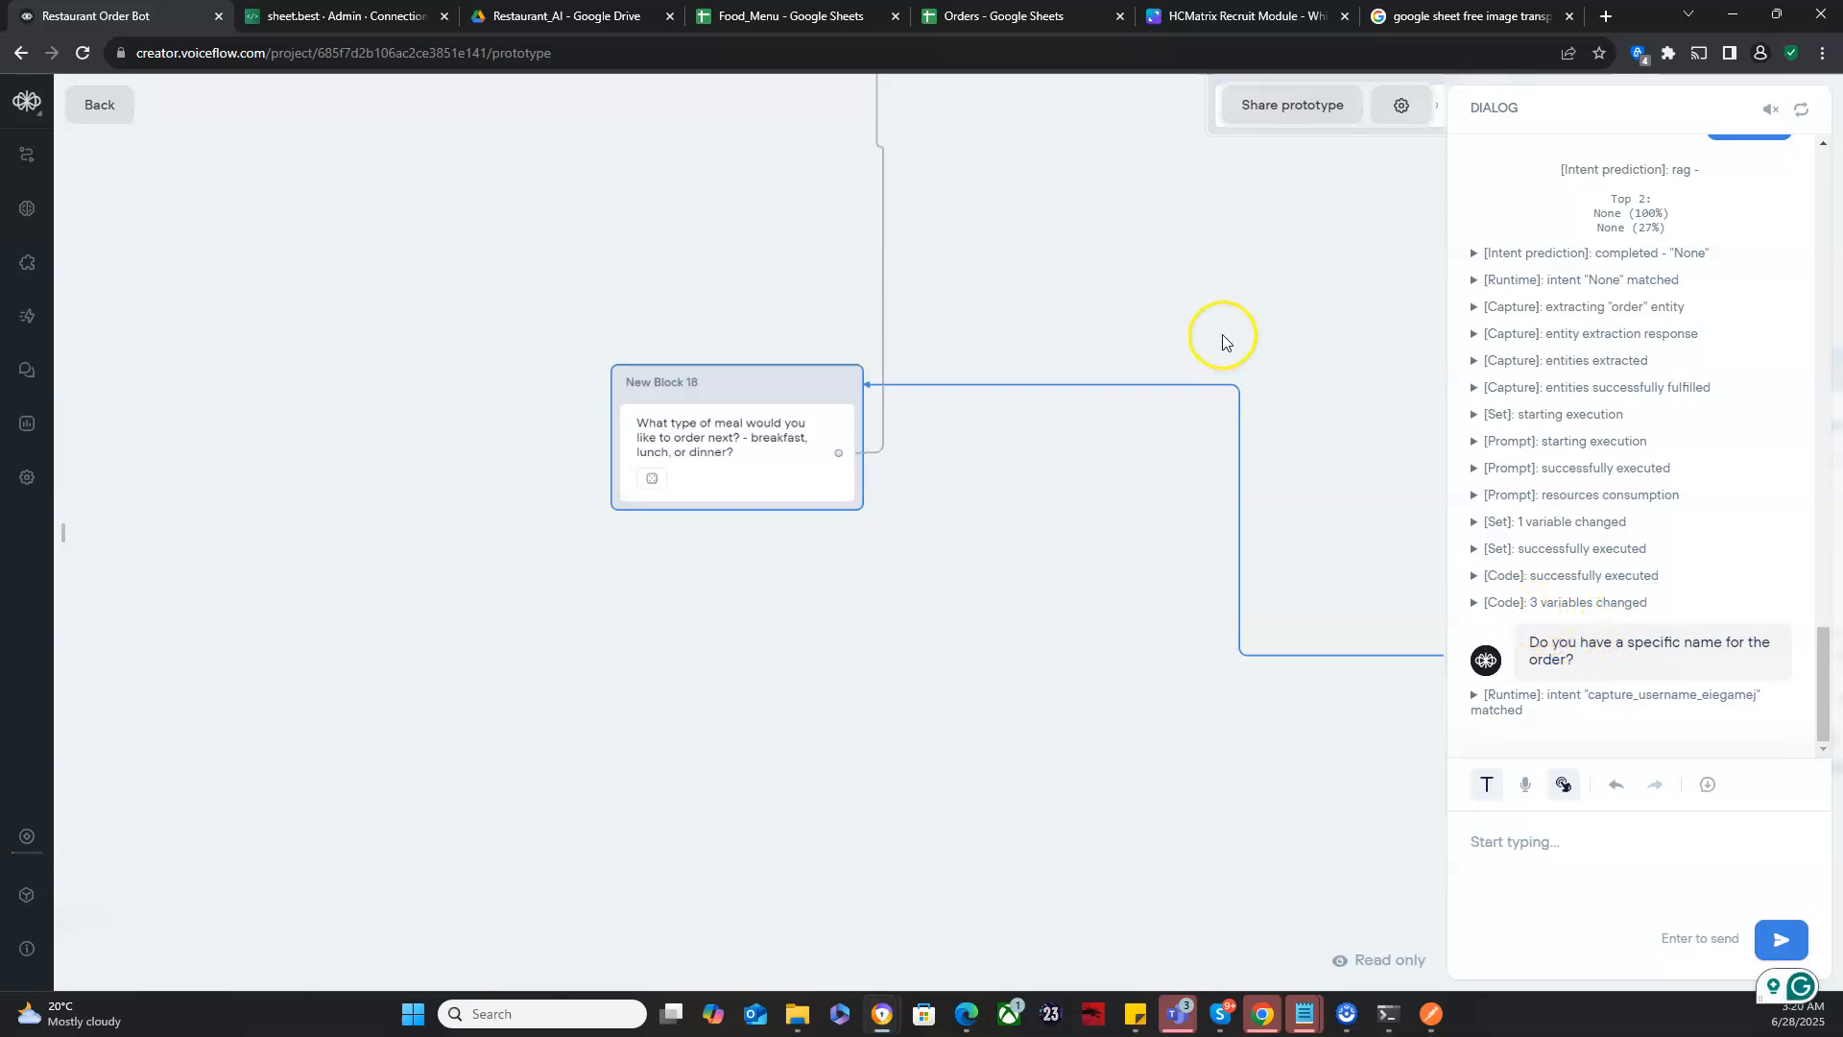
{"action": "left_click_drag", "start_coordinate": [1222, 342], "coordinate": [917, 600]}
{"action": "left_click", "coordinate": [444, 628]}
{"action": "left_click_drag", "start_coordinate": [912, 527], "coordinate": [444, 609]}
{"action": "left_click_drag", "start_coordinate": [806, 580], "coordinate": [519, 397]}
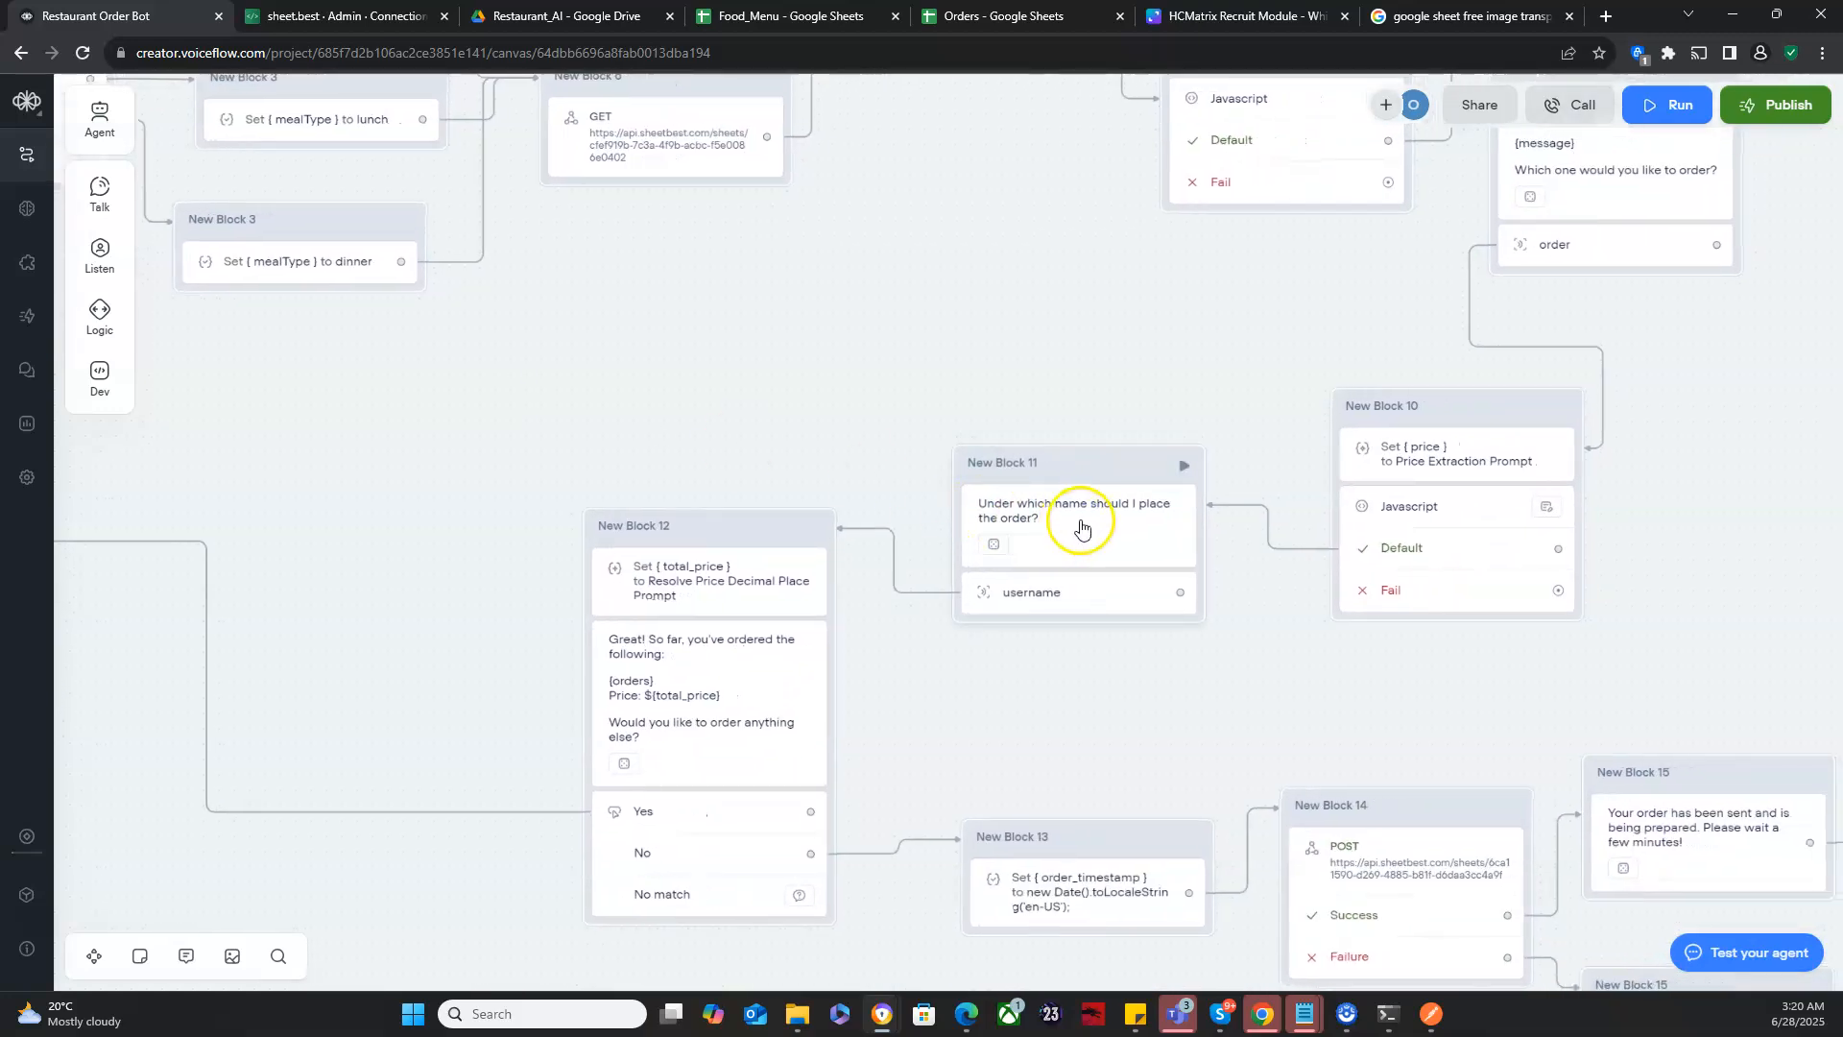
{"action": "left_click", "coordinate": [1075, 528]}
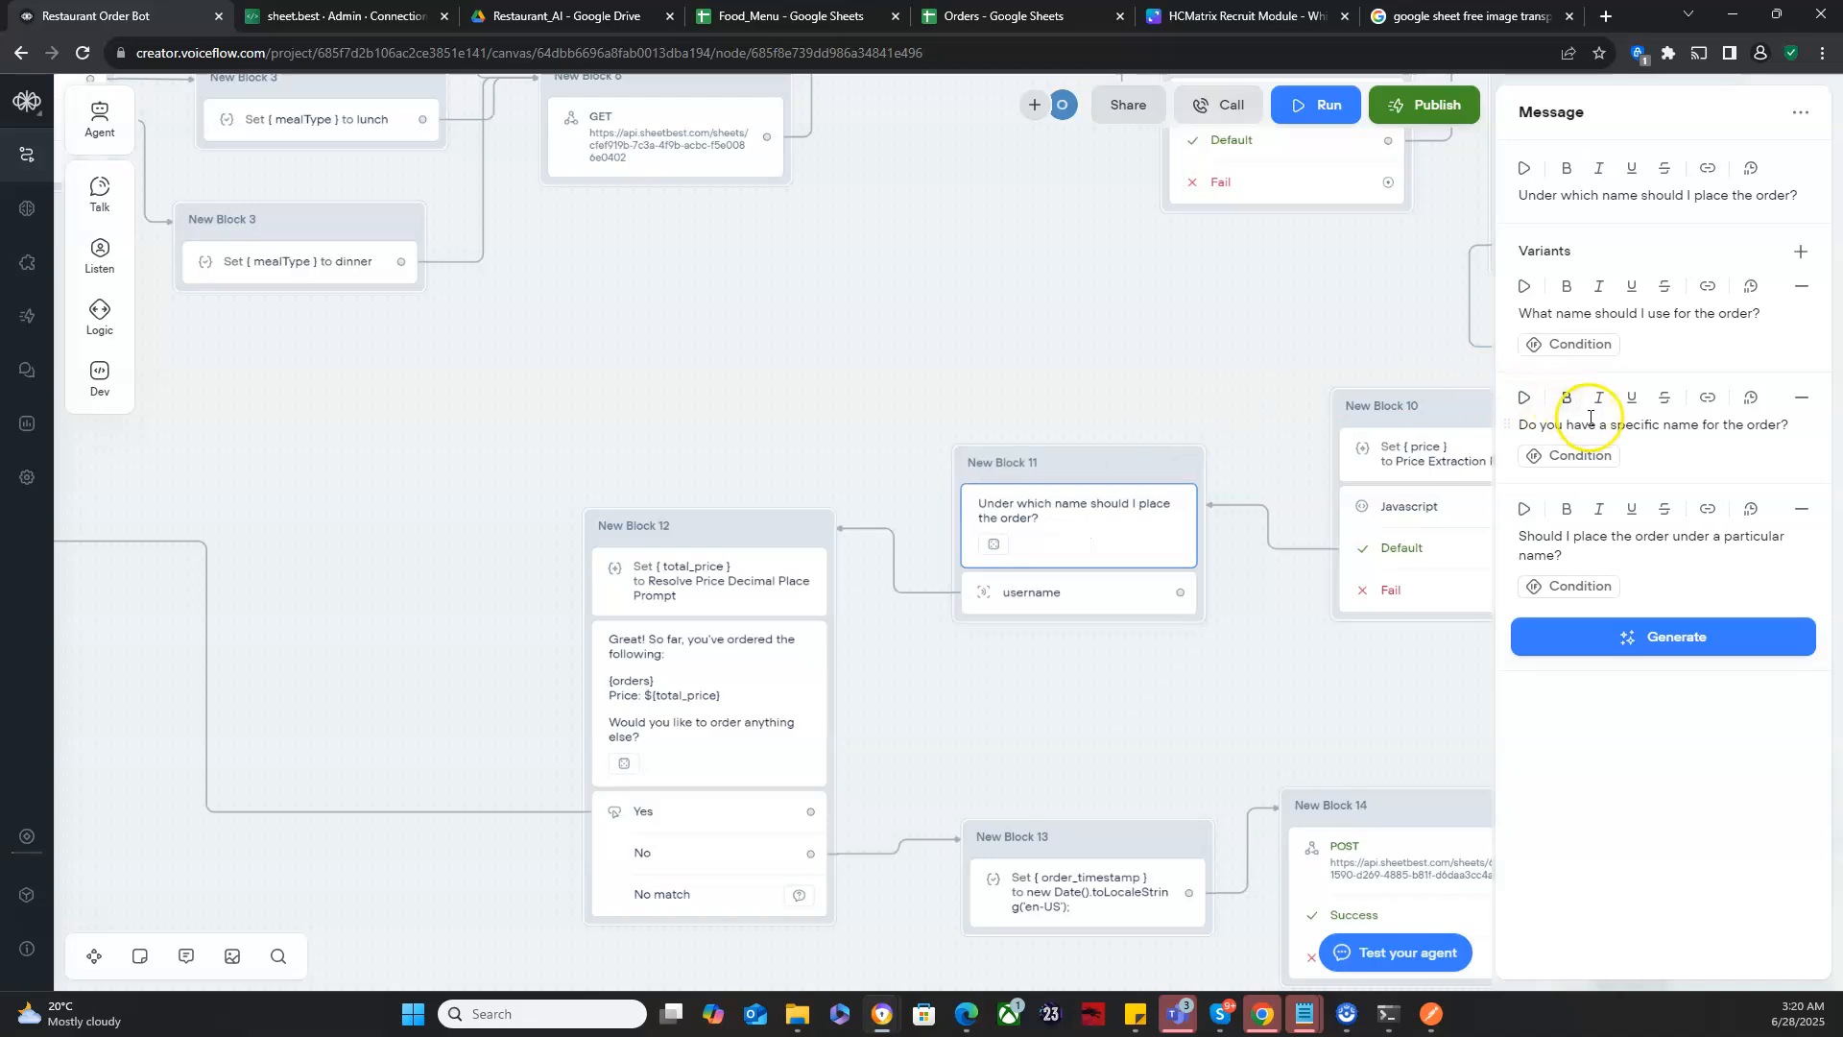
{"action": "left_click", "coordinate": [1659, 426]}
{"action": "key", "text": "BackSpace"}
{"action": "key", "text": "BackSpace"}
{"action": "key", "text": "BackSpace"}
{"action": "key", "text": "BackSpace"}
{"action": "key", "text": "BackSpace"}
{"action": "key", "text": "BackSpace"}
{"action": "key", "text": "BackSpace"}
{"action": "key", "text": "BackSpace"}
{"action": "key", "text": "BackSpace"}
{"action": "key", "text": "BackSpace"}
{"action": "key", "text": "BackSpace"}
{"action": "key", "text": "BackSpace"}
{"action": "key", "text": "BackSpace"}
{"action": "key", "text": "BackSpace"}
{"action": "key", "text": "BackSpace"}
{"action": "key", "text": "BackSpace"}
{"action": "key", "text": "BackSpace"}
{"action": "key", "text": "BackSpace"}
{"action": "key", "text": "BackSpace"}
{"action": "key", "text": "BackSpace"}
{"action": "key", "text": "BackSpace"}
{"action": "key", "text": "BackSpace"}
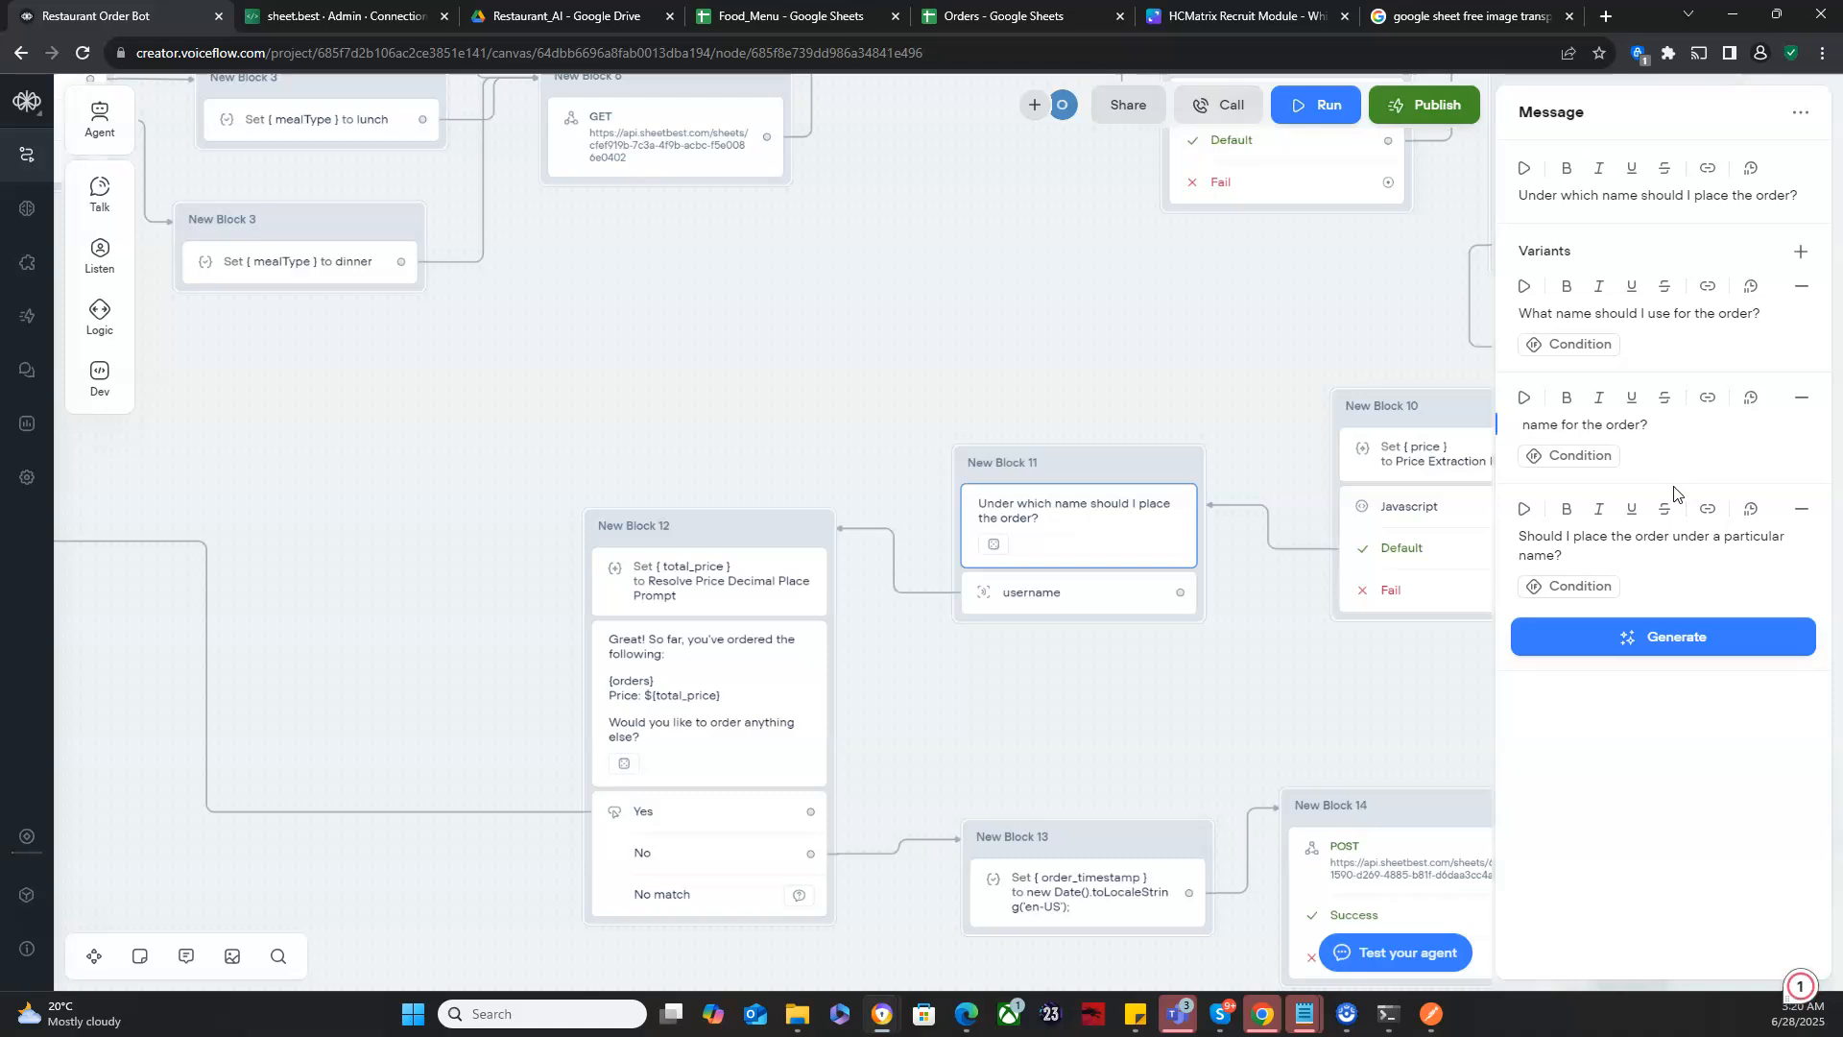
{"action": "left_click", "coordinate": [1800, 397]}
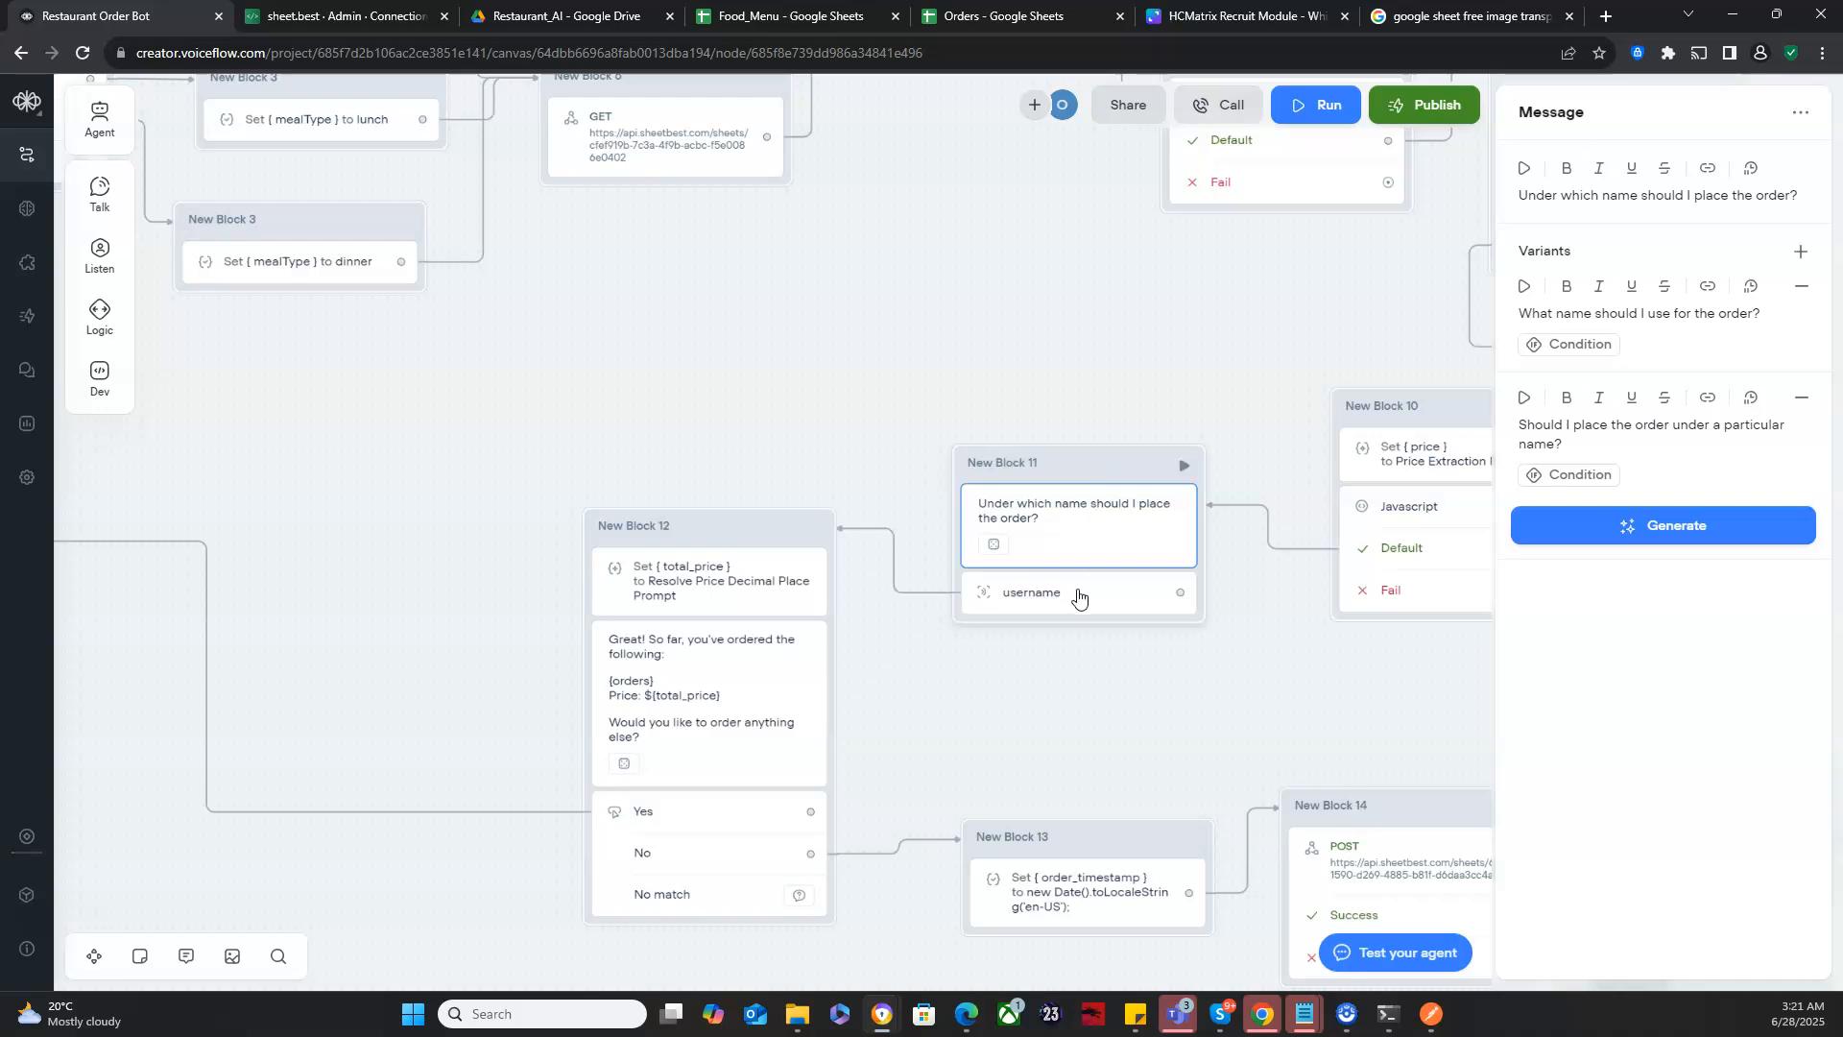
- Move New Block 12 and New Block 11 away from New Block 10 to free space between them
{"action": "left_click", "coordinate": [1034, 589]}
{"action": "left_click", "coordinate": [723, 532]}
{"action": "left_click_drag", "start_coordinate": [617, 536], "coordinate": [361, 506]}
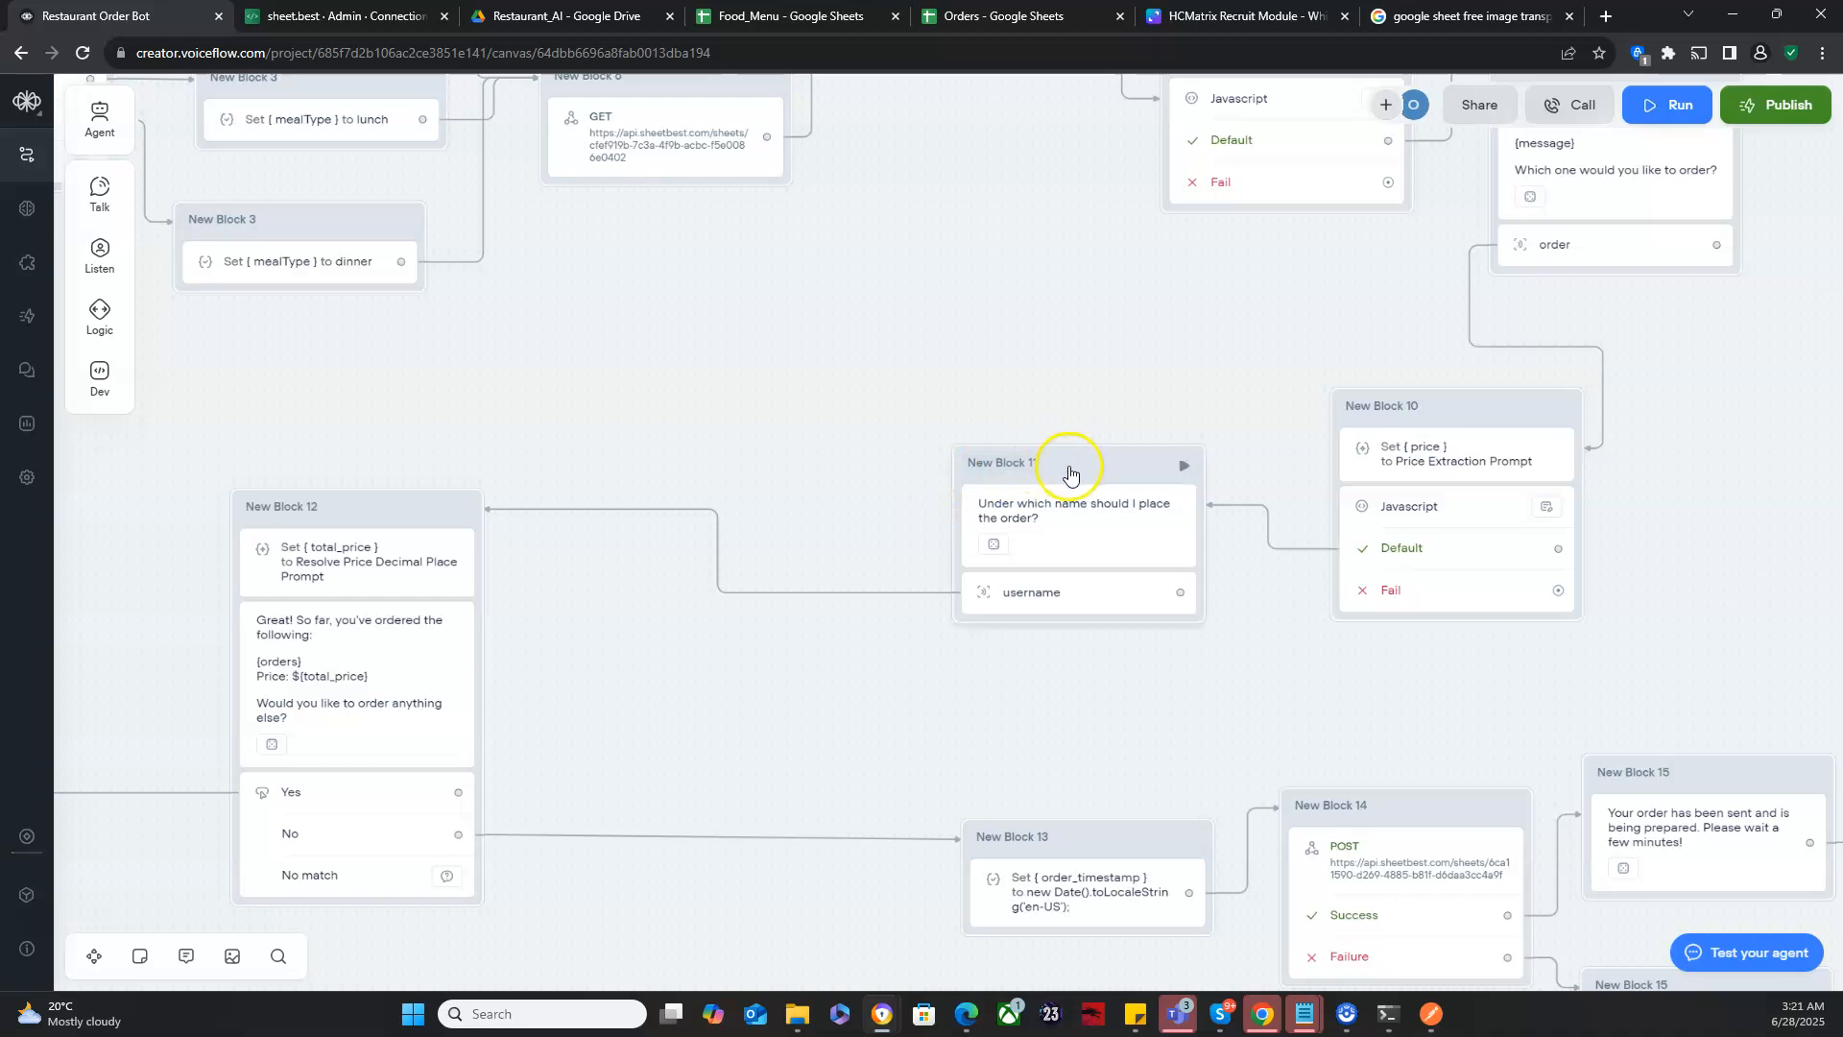
{"action": "left_click_drag", "start_coordinate": [1051, 466], "coordinate": [761, 422]}
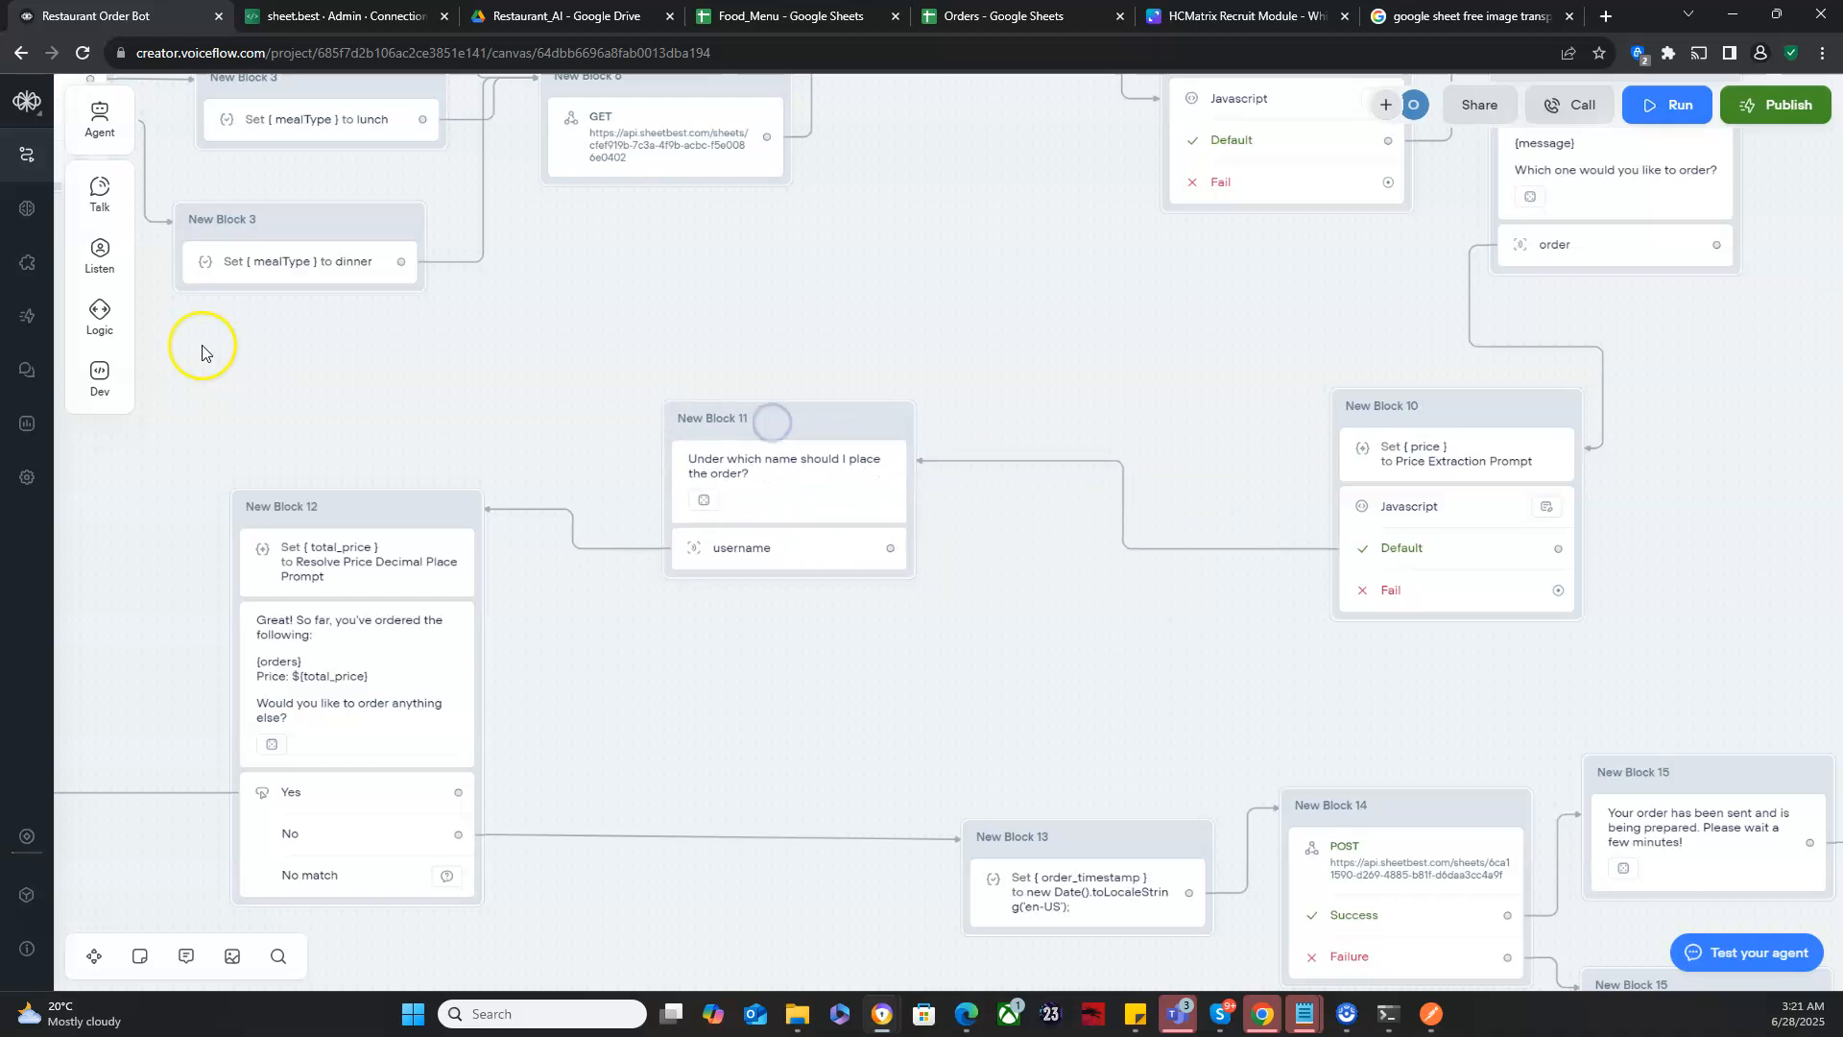
- Add a Condition block between New Block 11 and New Block 10, and shift New Block 11 slightly upward
{"action": "mouse_move", "coordinate": [96, 313]}
{"action": "left_click_drag", "start_coordinate": [203, 307], "coordinate": [1120, 364]}
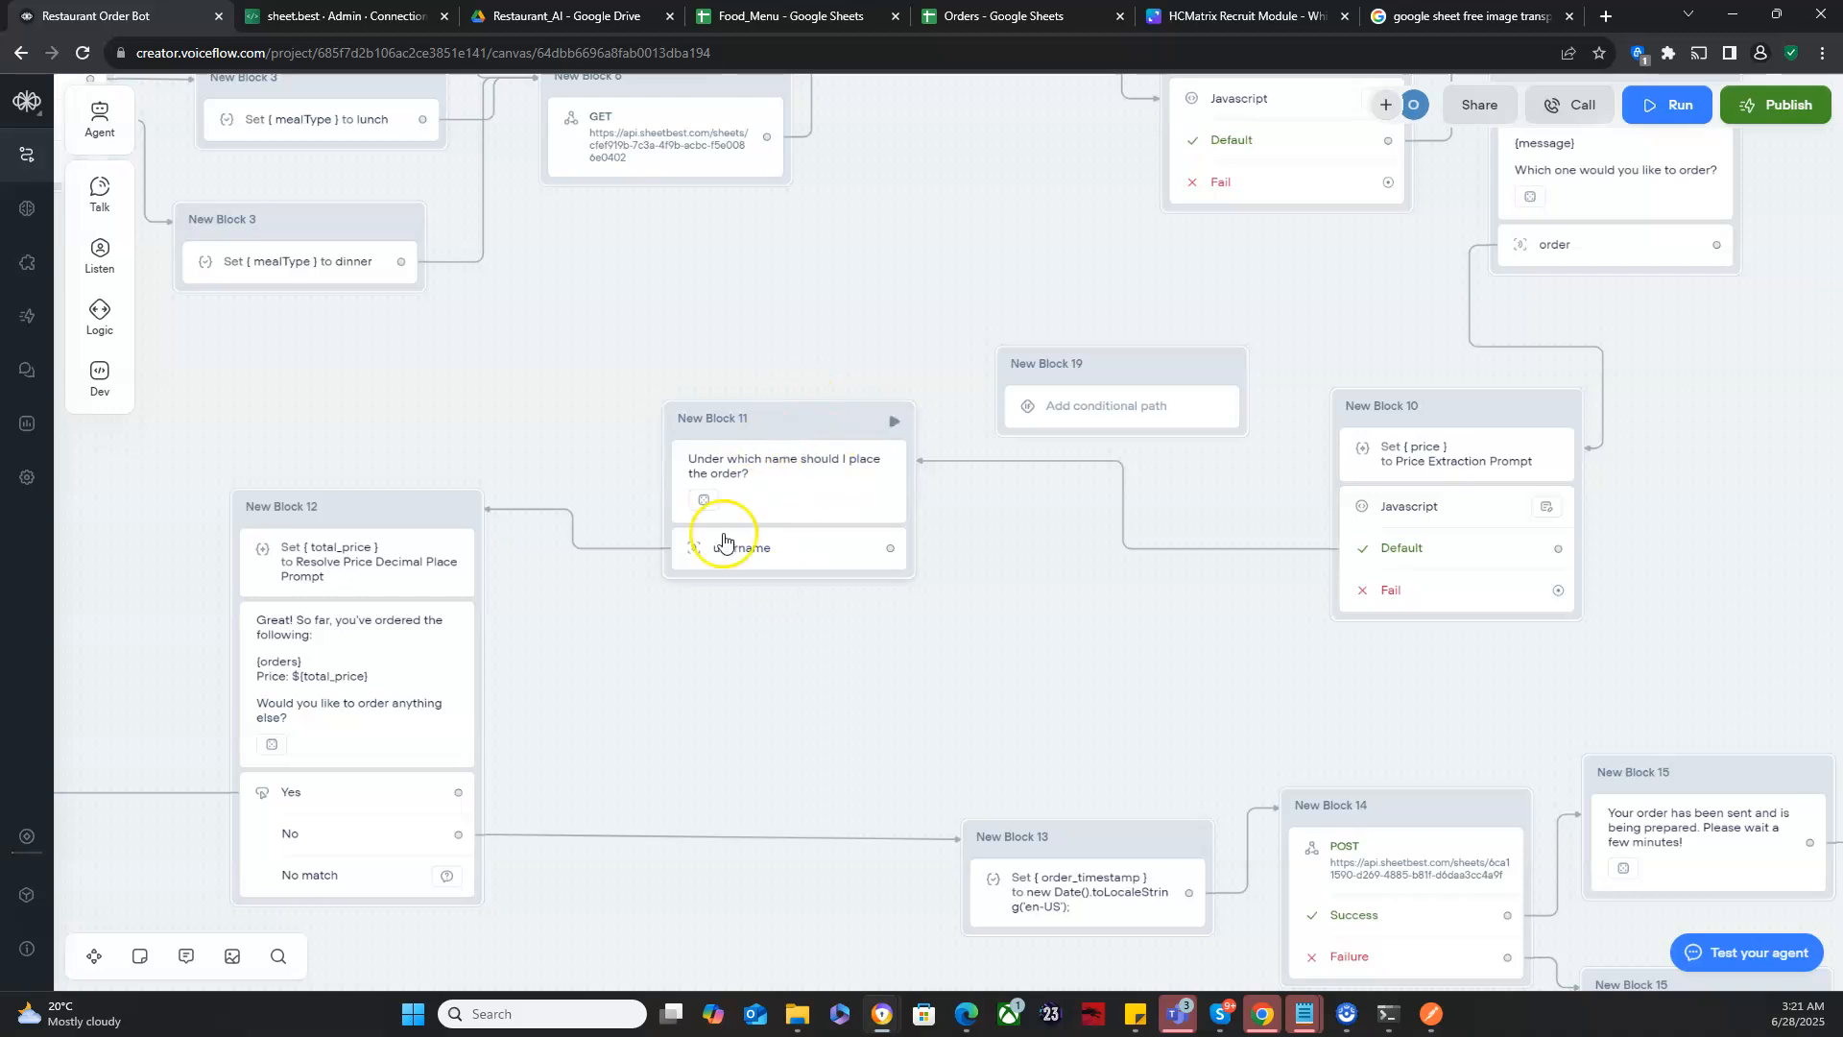
{"action": "left_click_drag", "start_coordinate": [768, 413], "coordinate": [743, 338]}
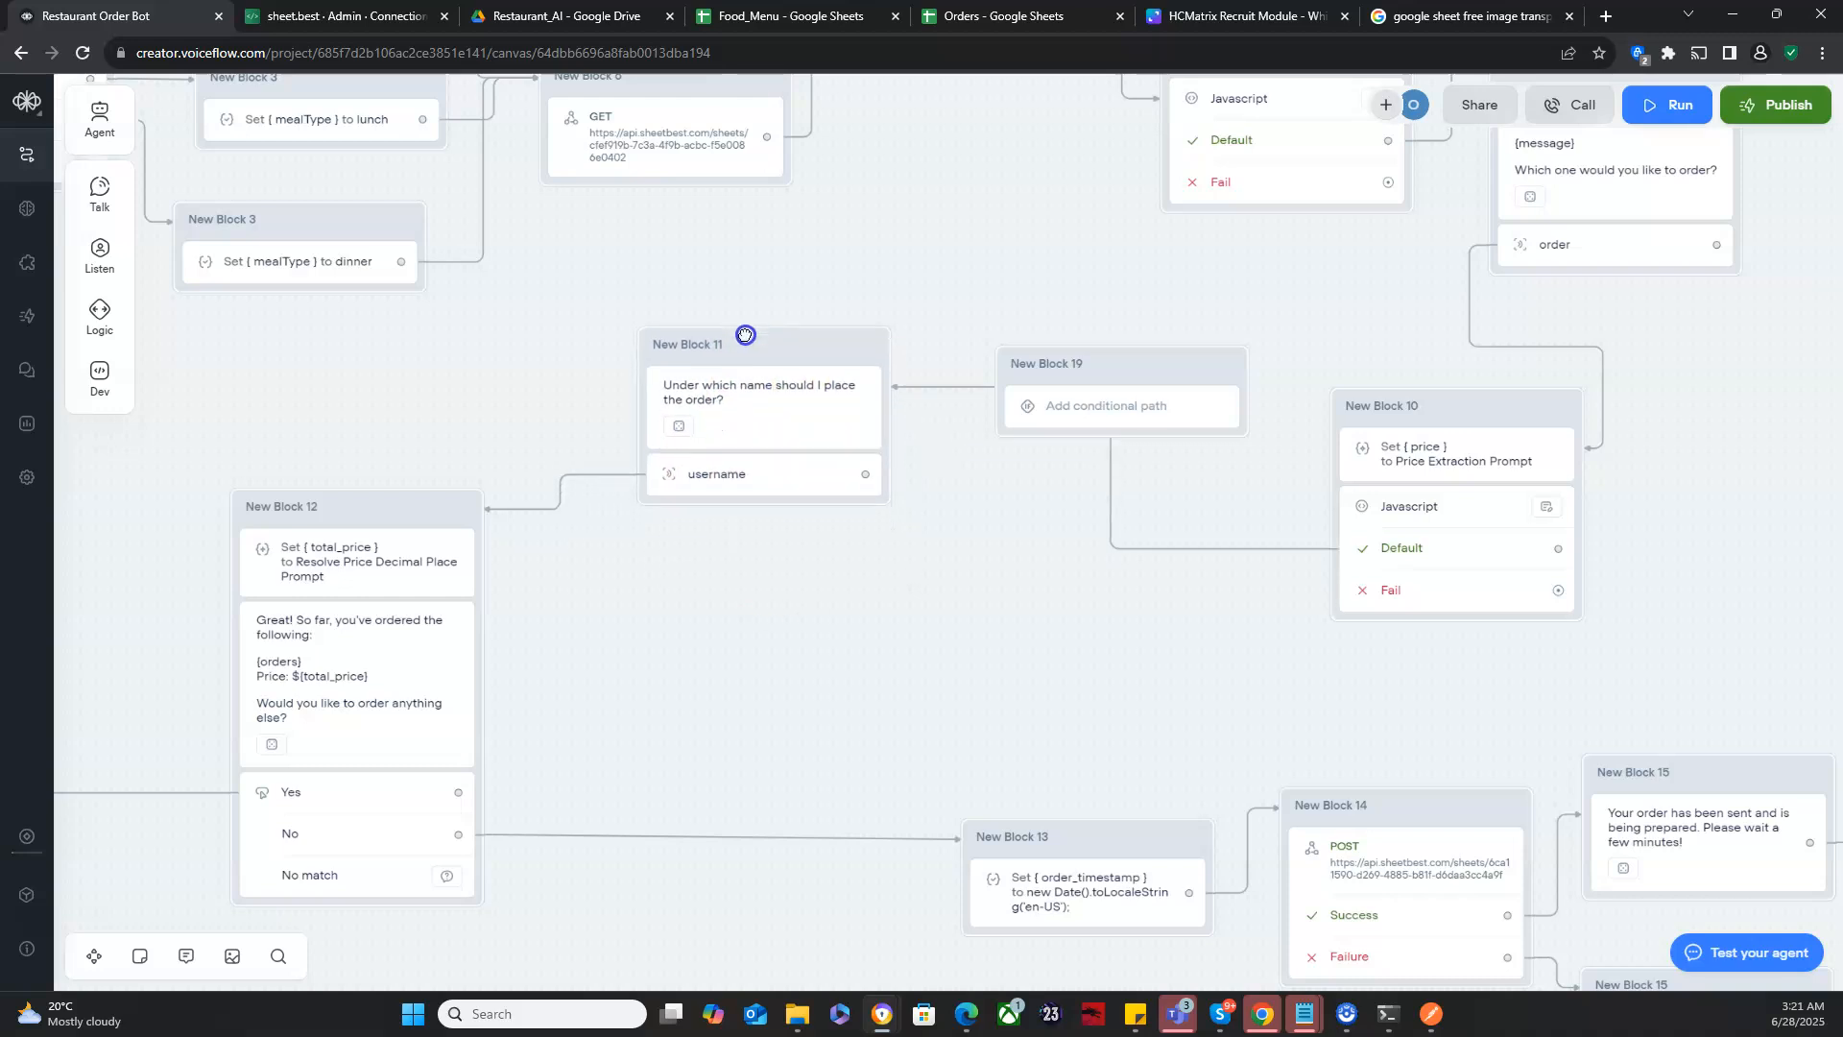
- Add a condition-builder path to New Block 19 that checks whether {username} is 0
{"action": "left_click", "coordinate": [1110, 407]}
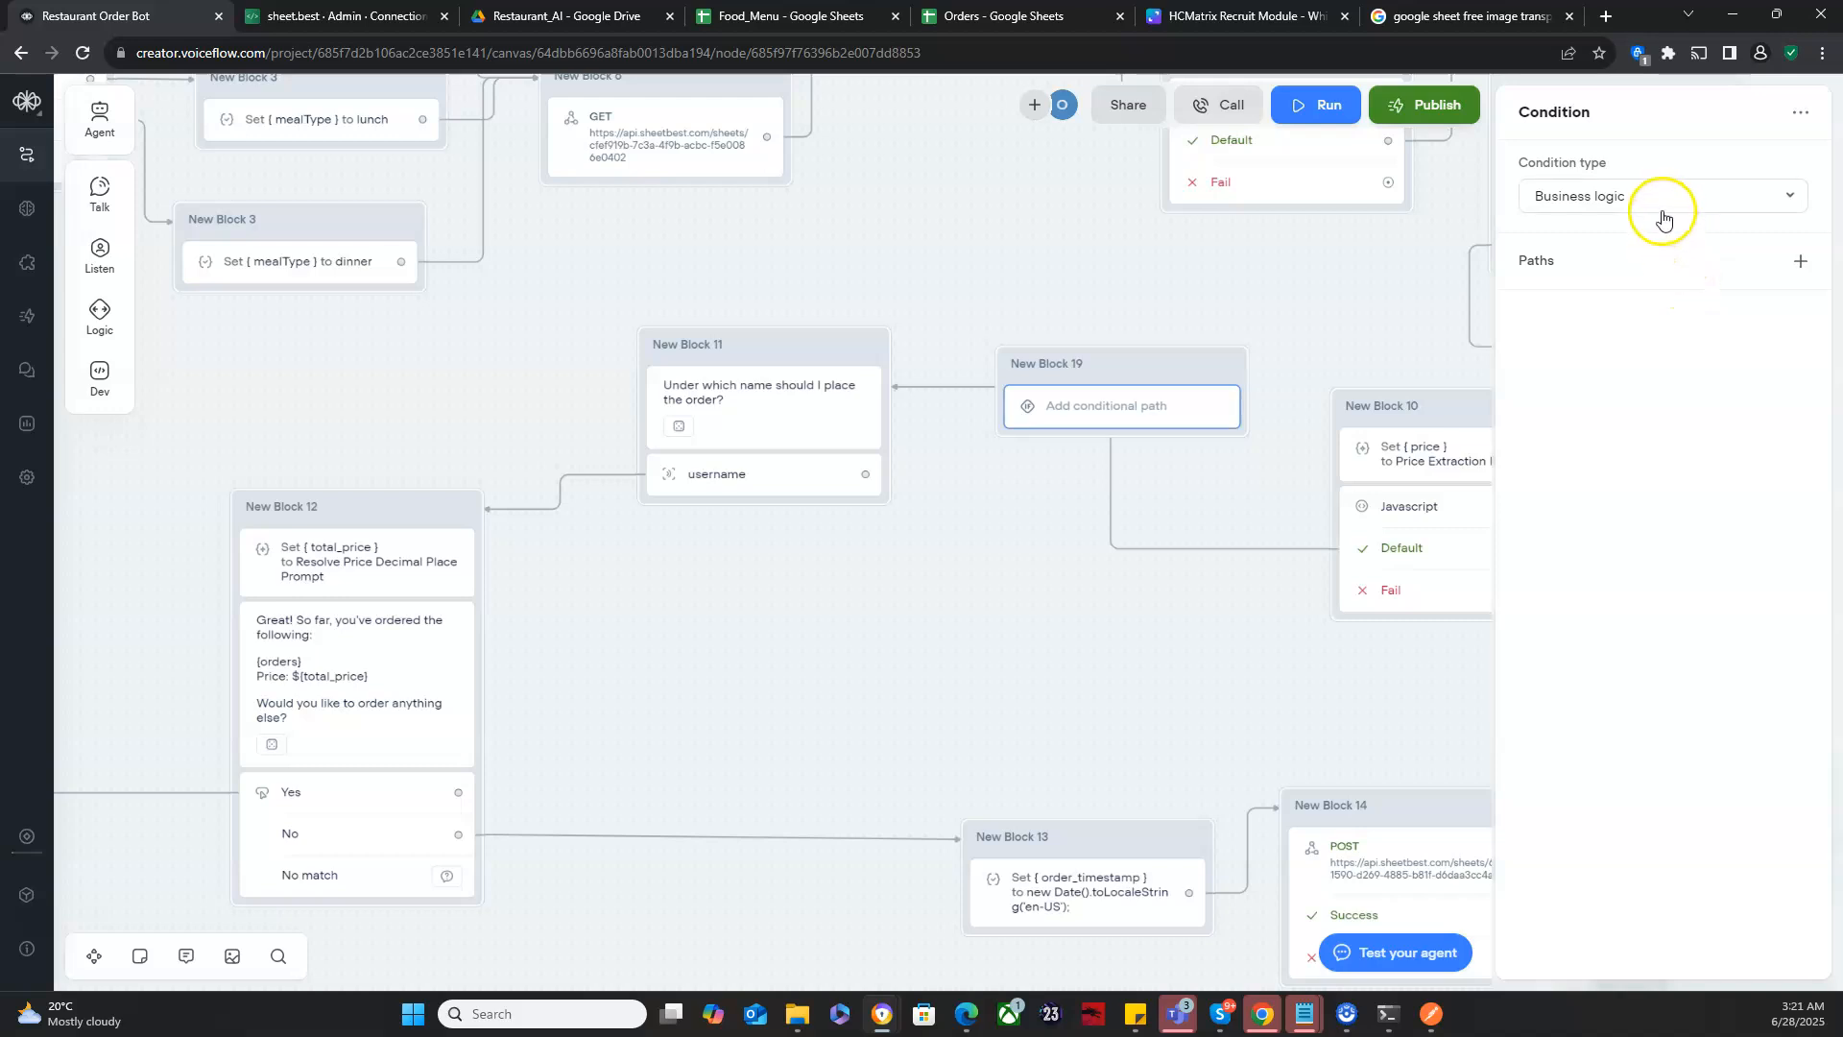
{"action": "left_click", "coordinate": [1746, 259]}
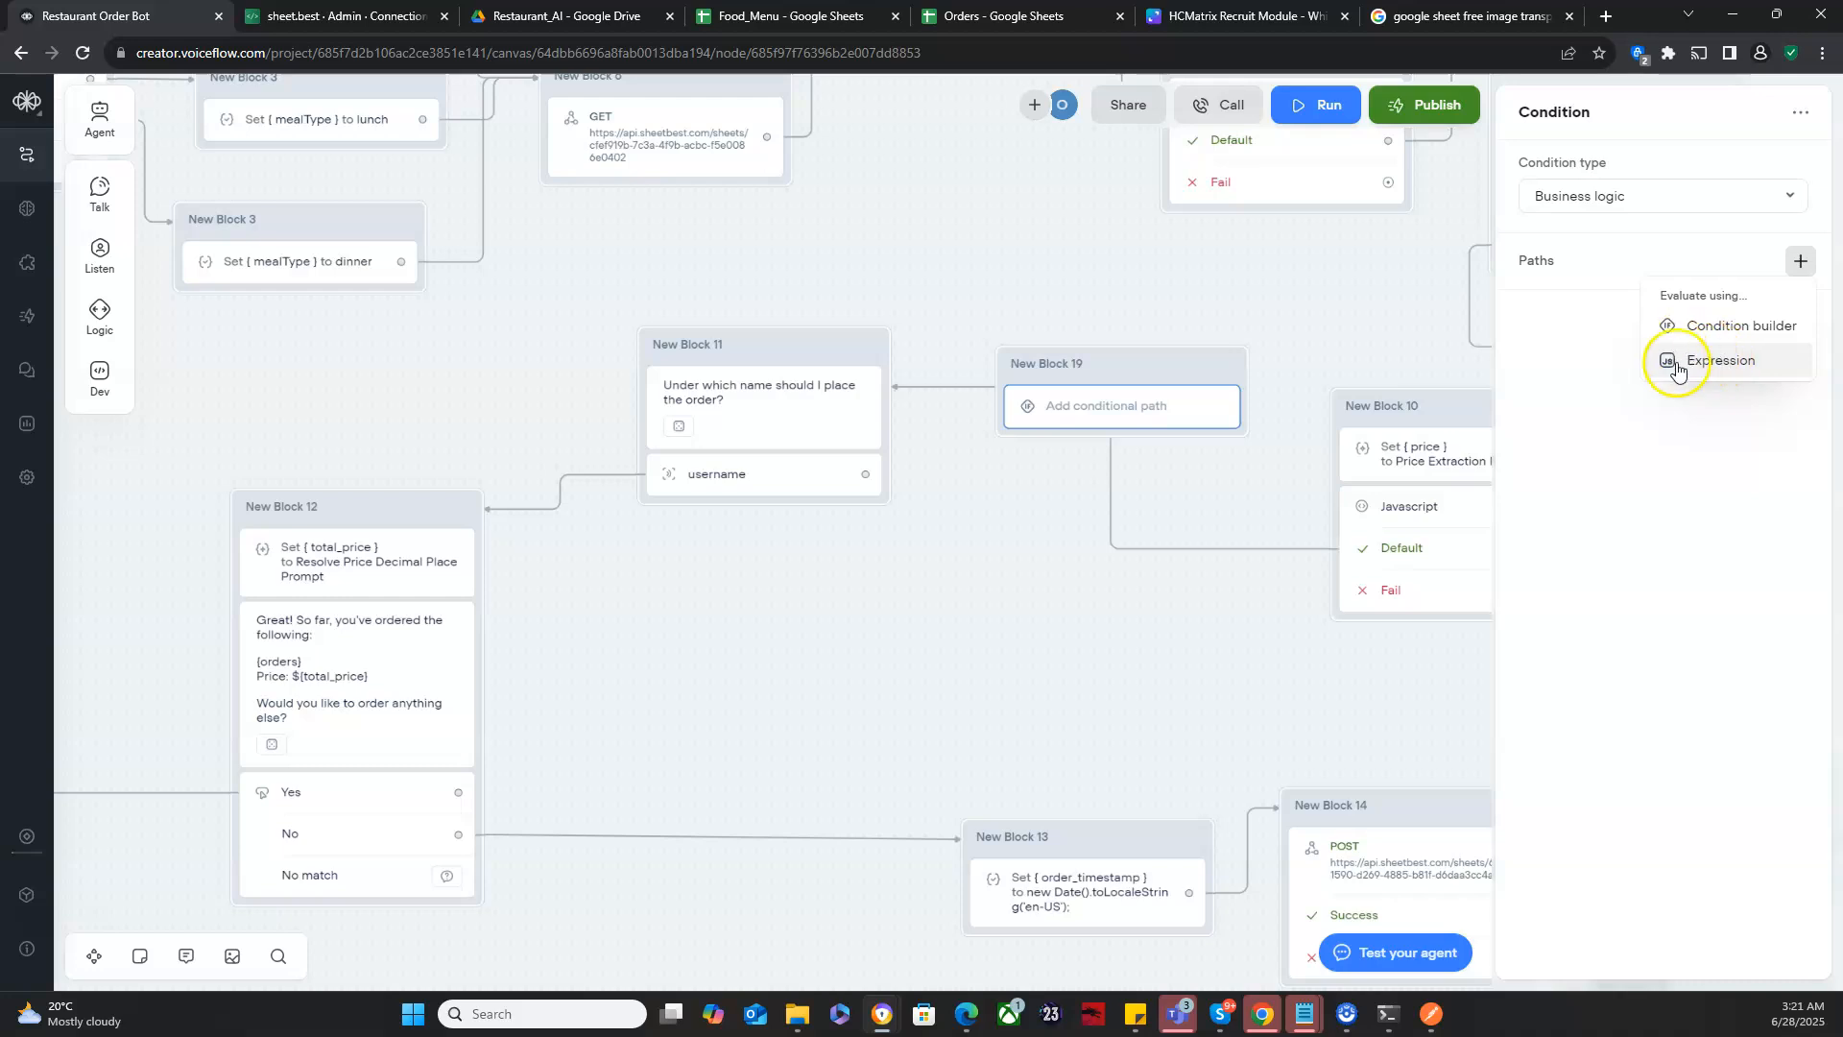
{"action": "left_click", "coordinate": [1715, 331]}
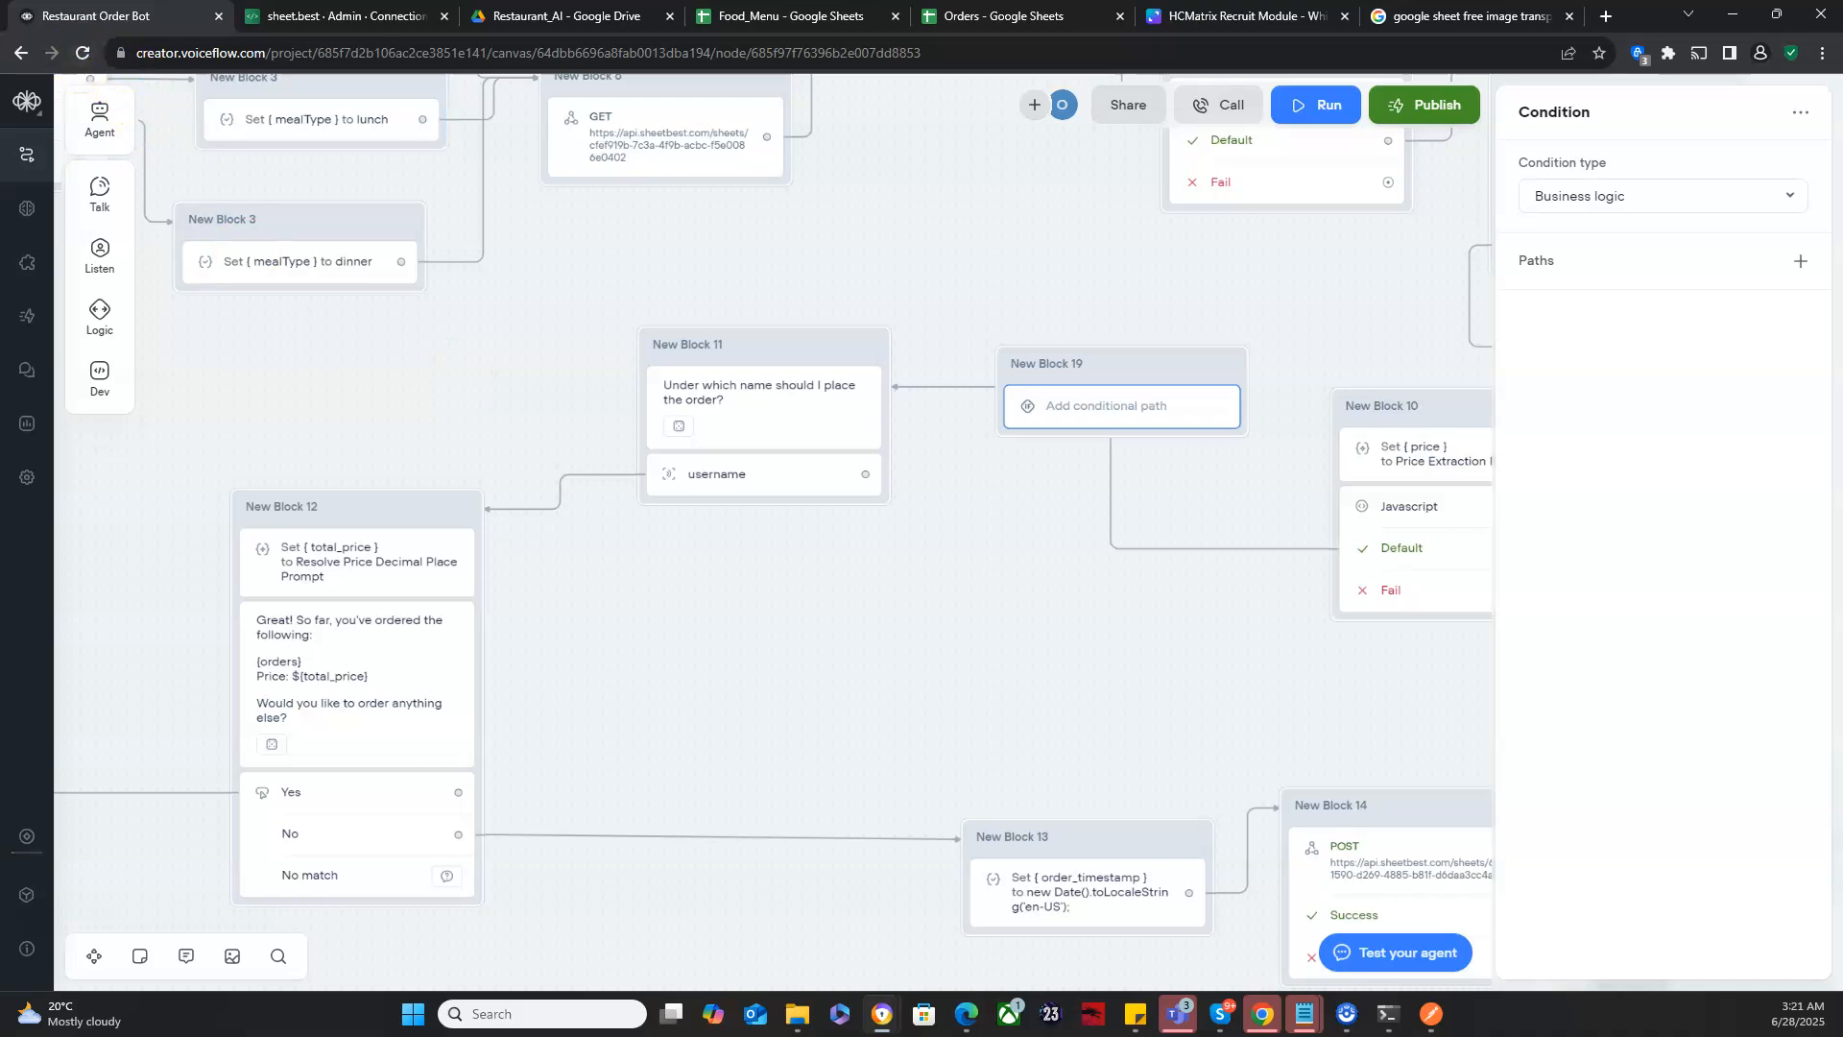
{"action": "left_click", "coordinate": [1800, 260]}
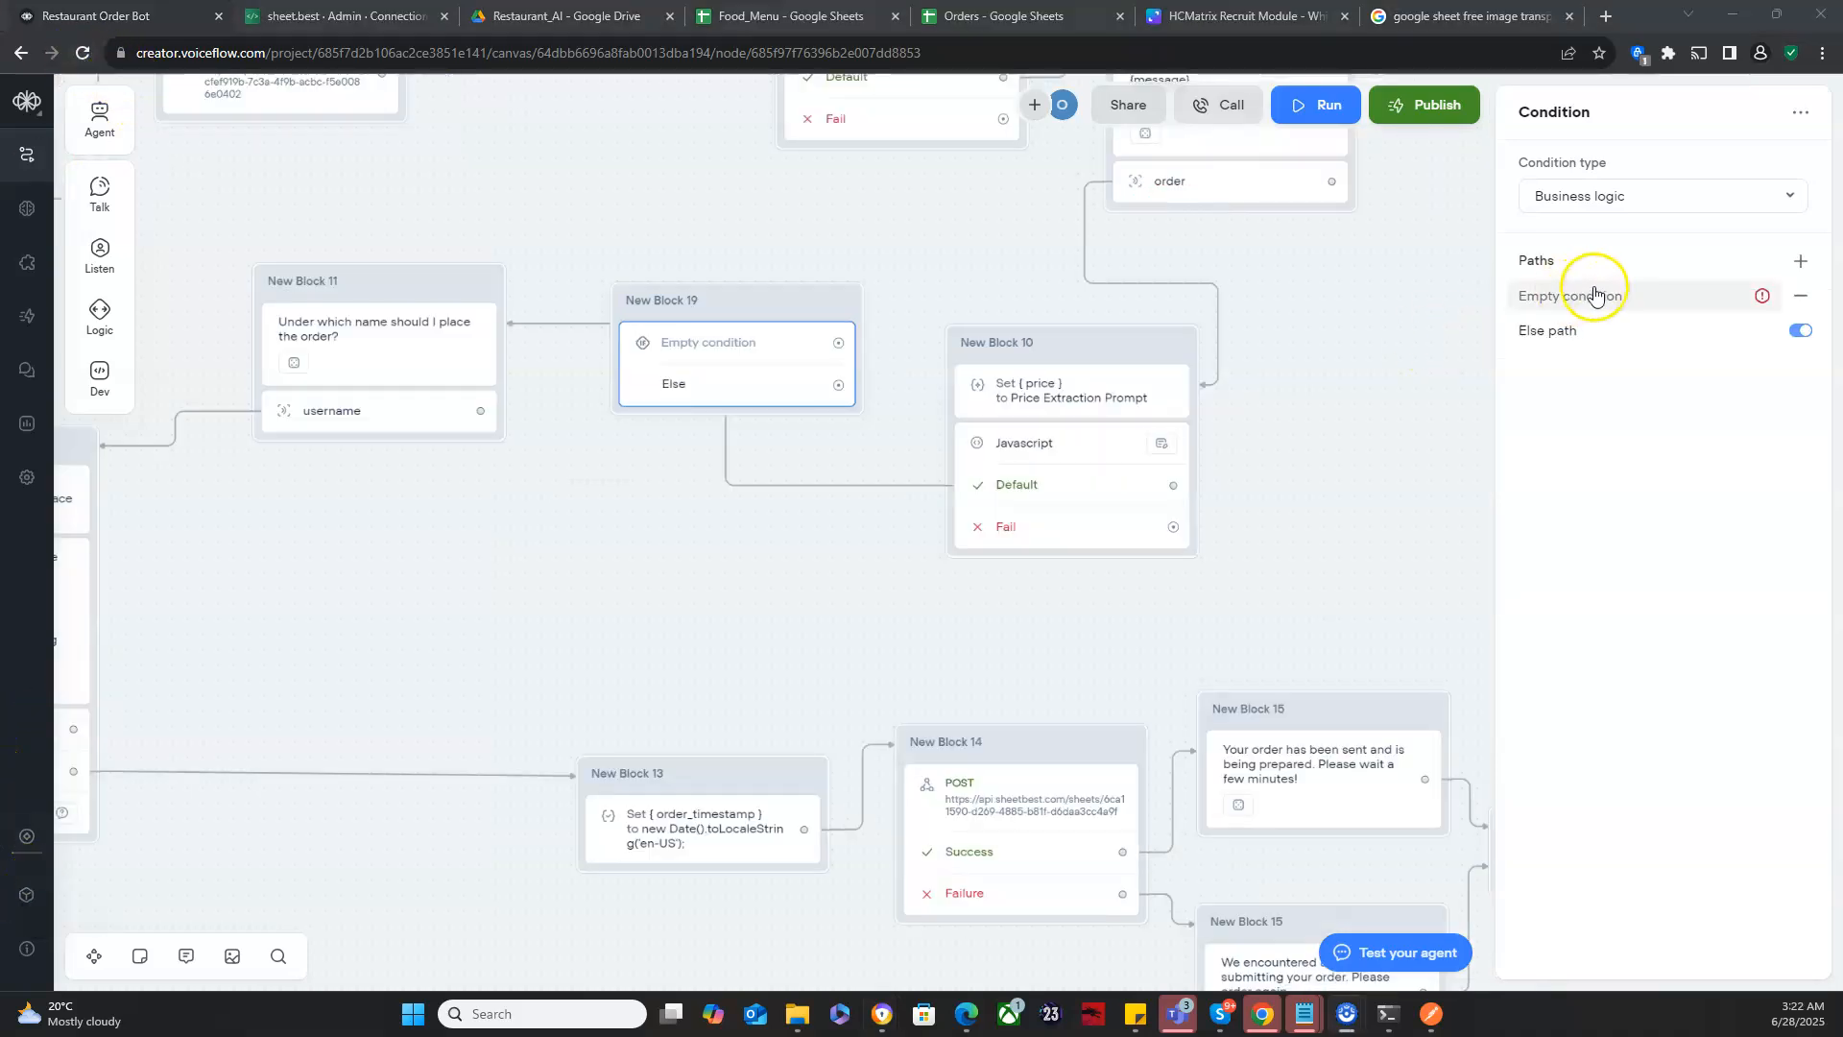
{"action": "left_click", "coordinate": [1594, 294]}
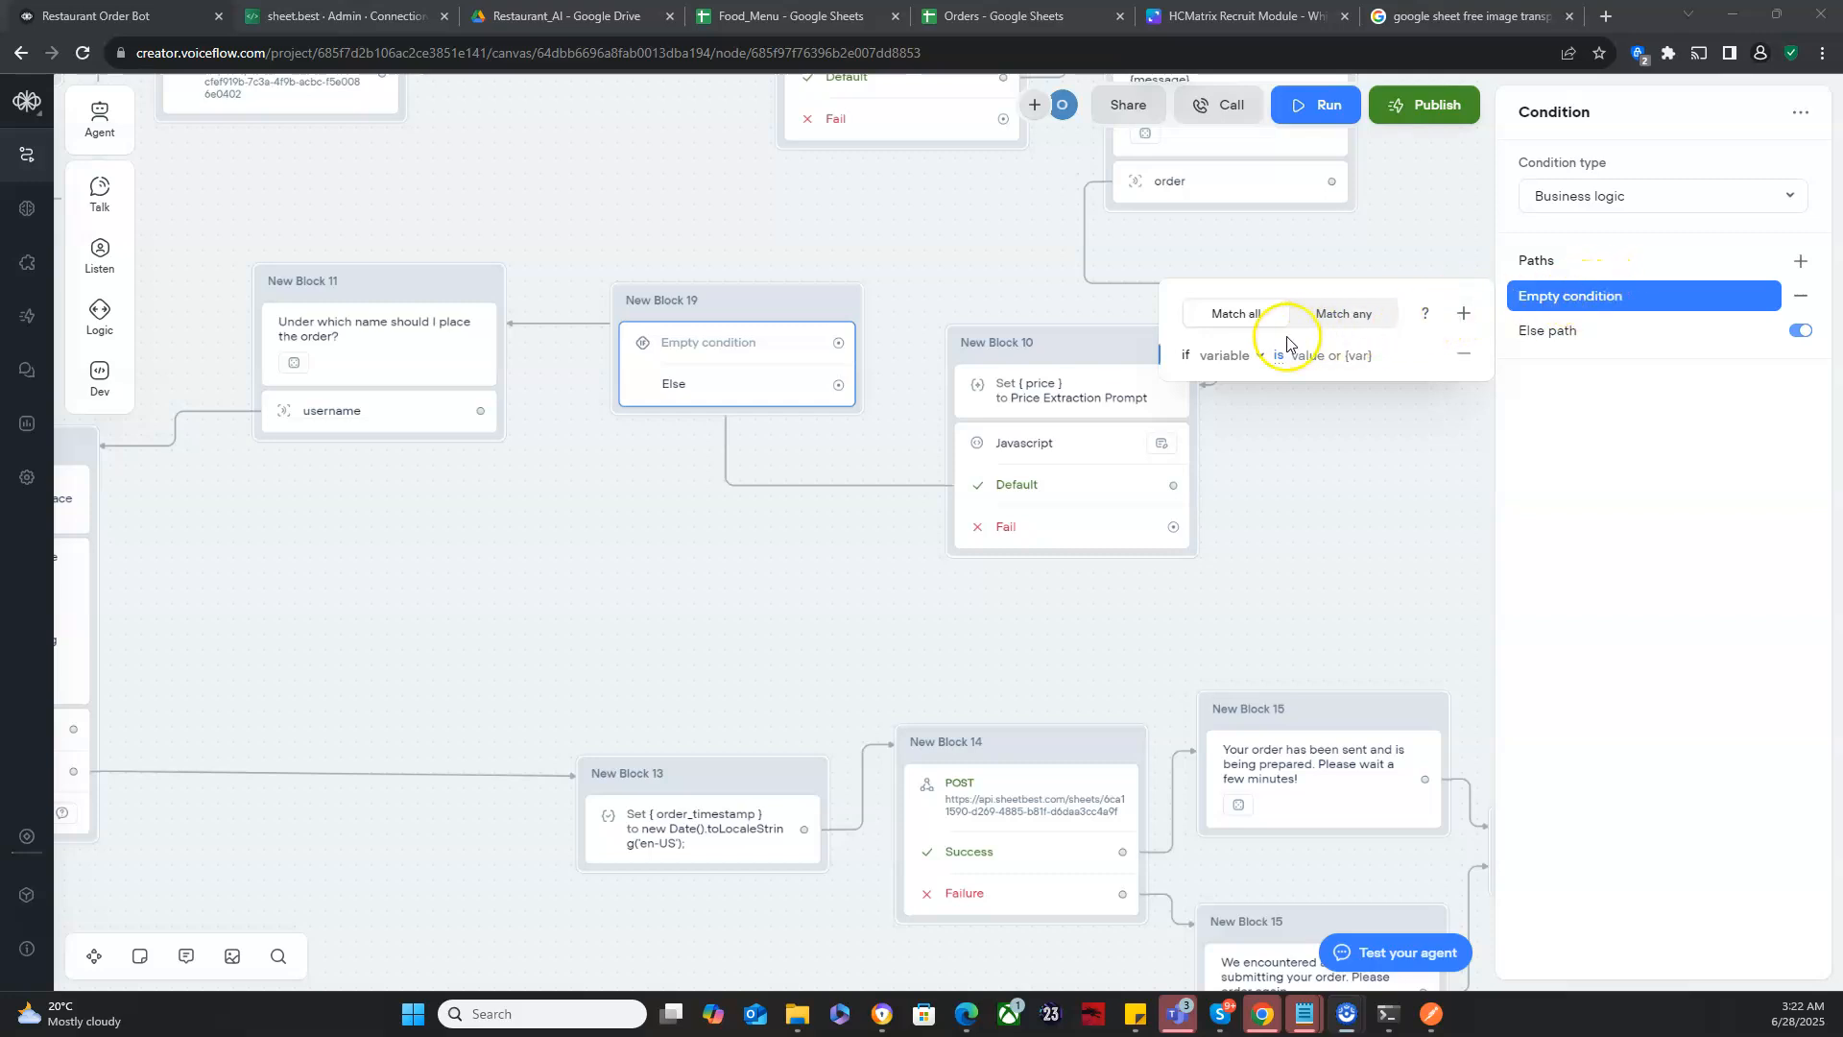
{"action": "left_click", "coordinate": [1232, 362]}
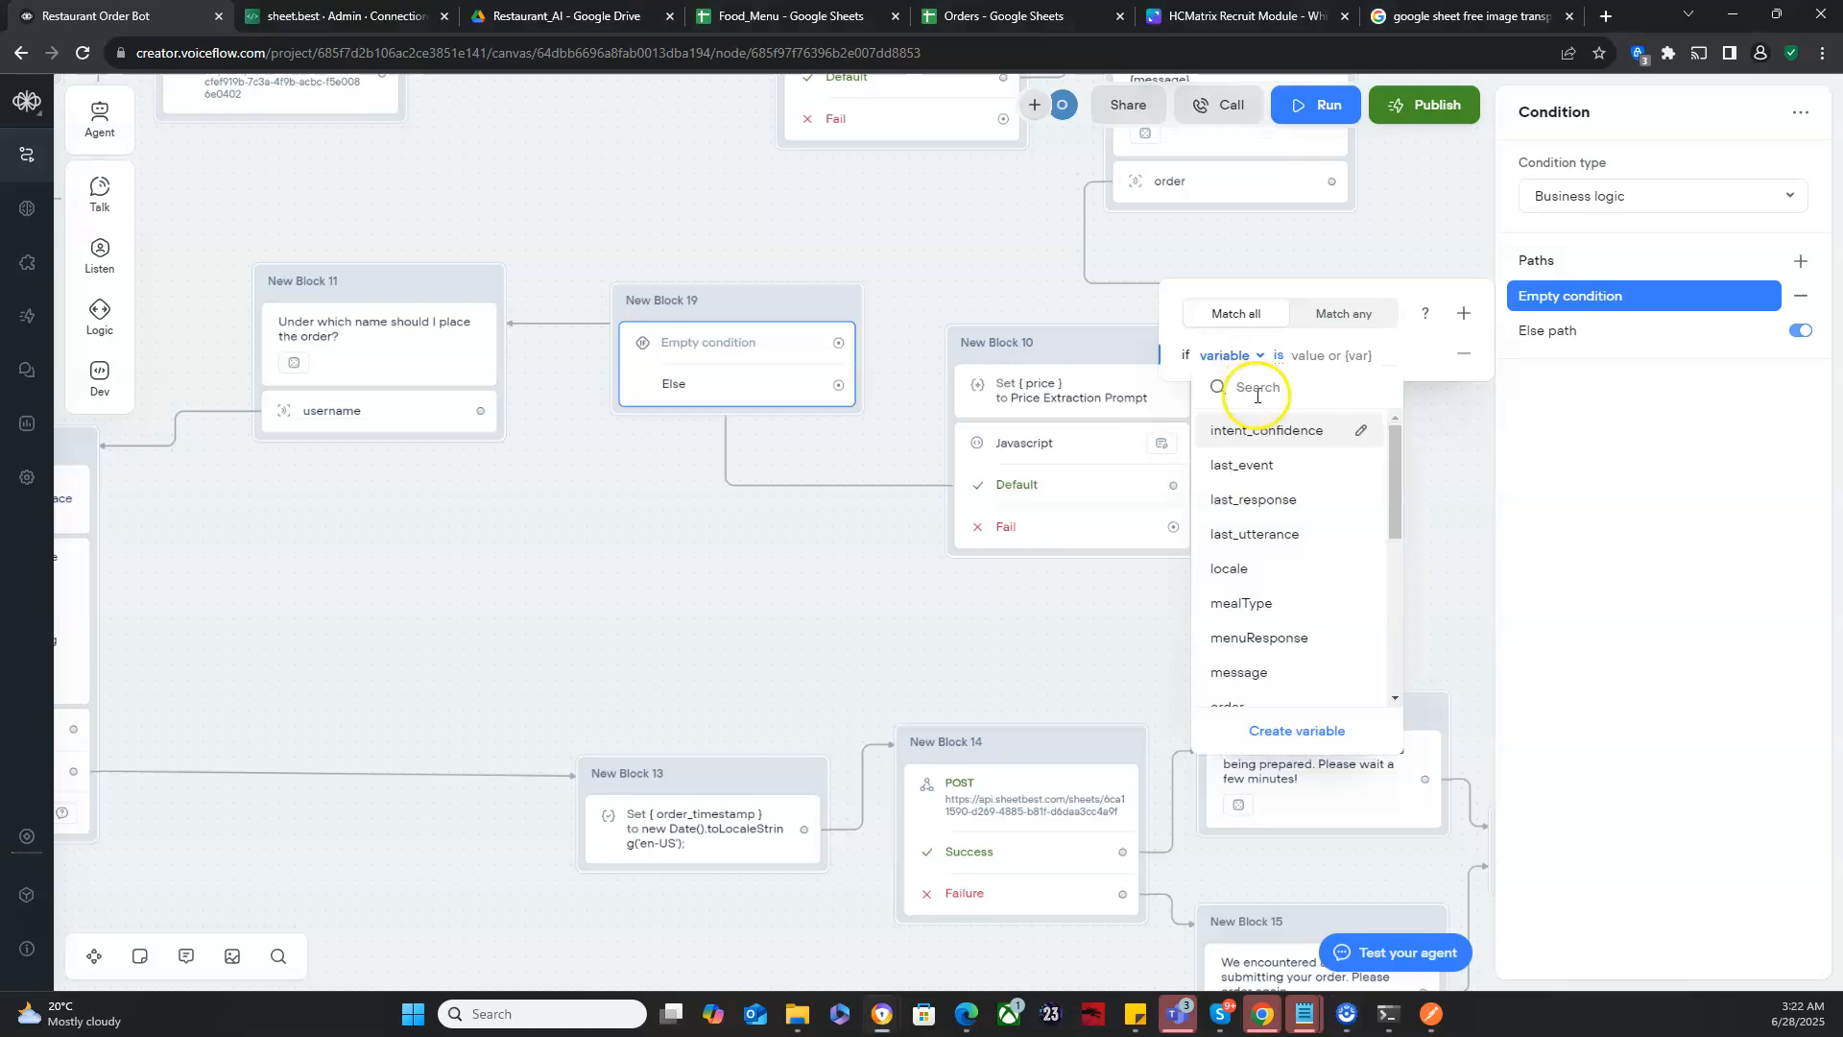
{"action": "type", "text": "user"}
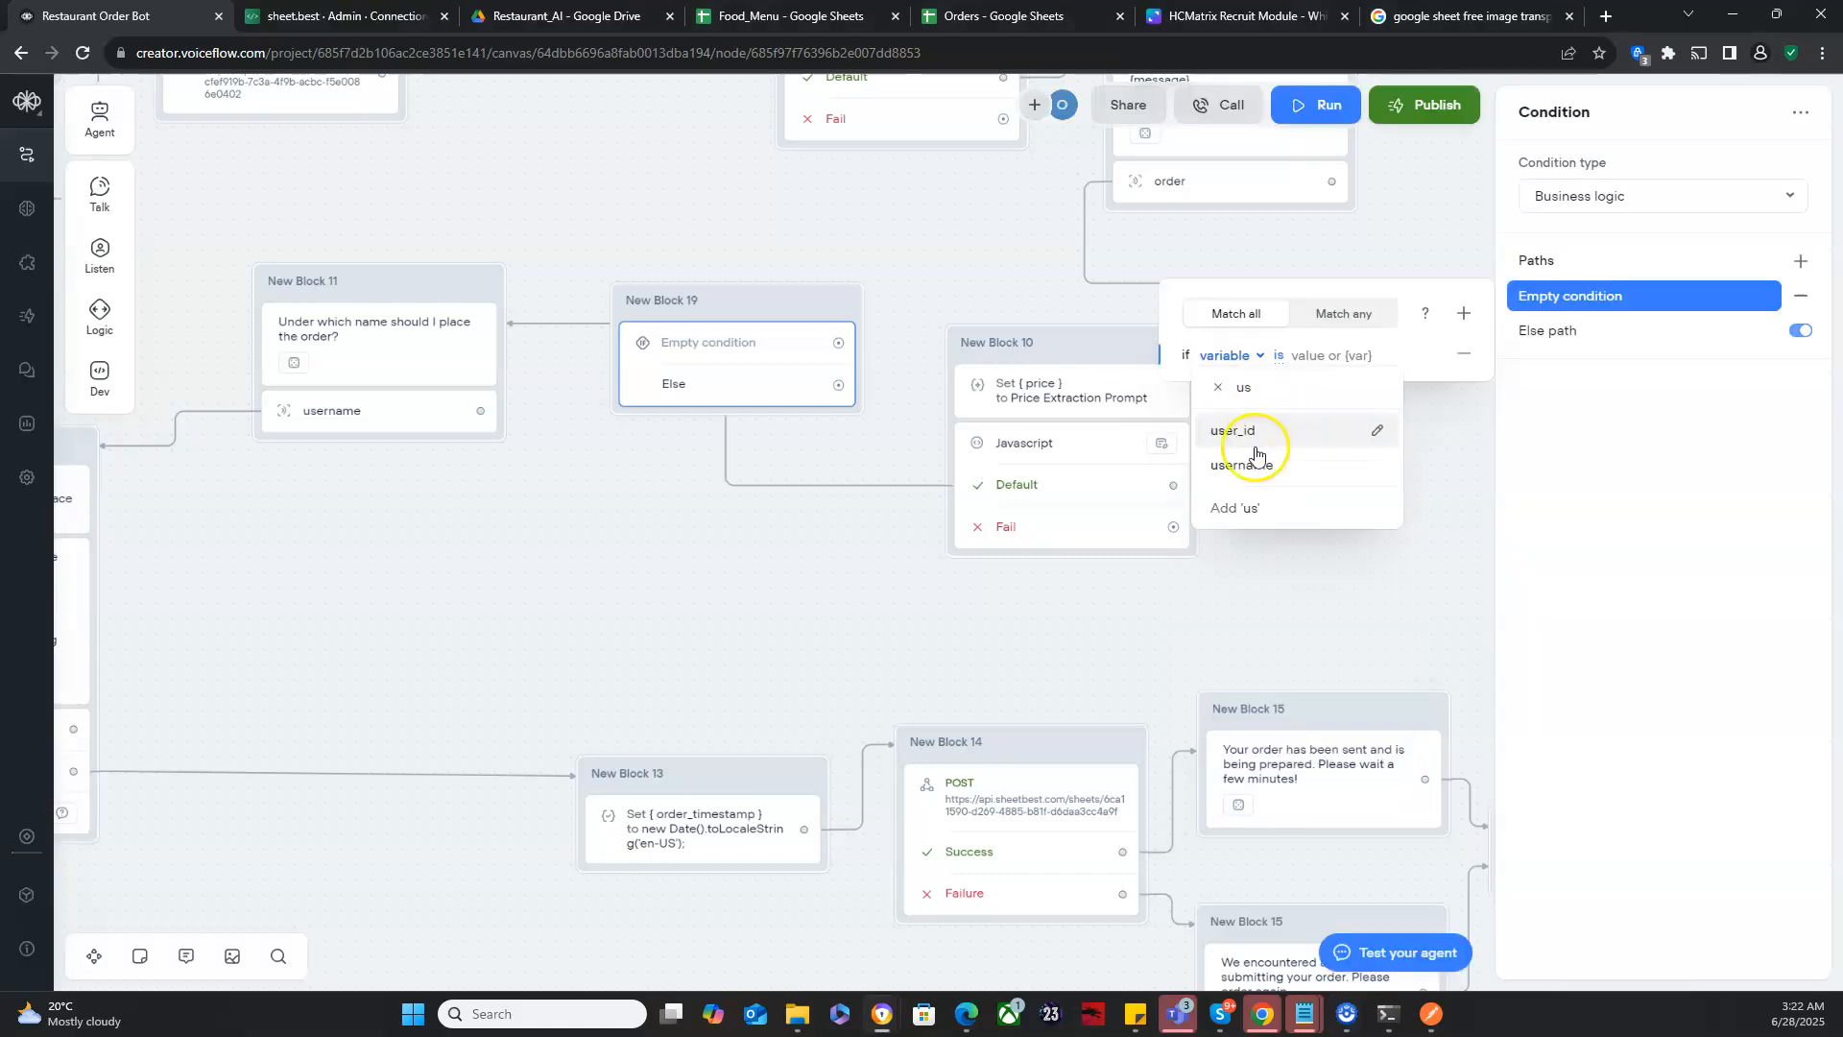
{"action": "left_click", "coordinate": [1255, 465]}
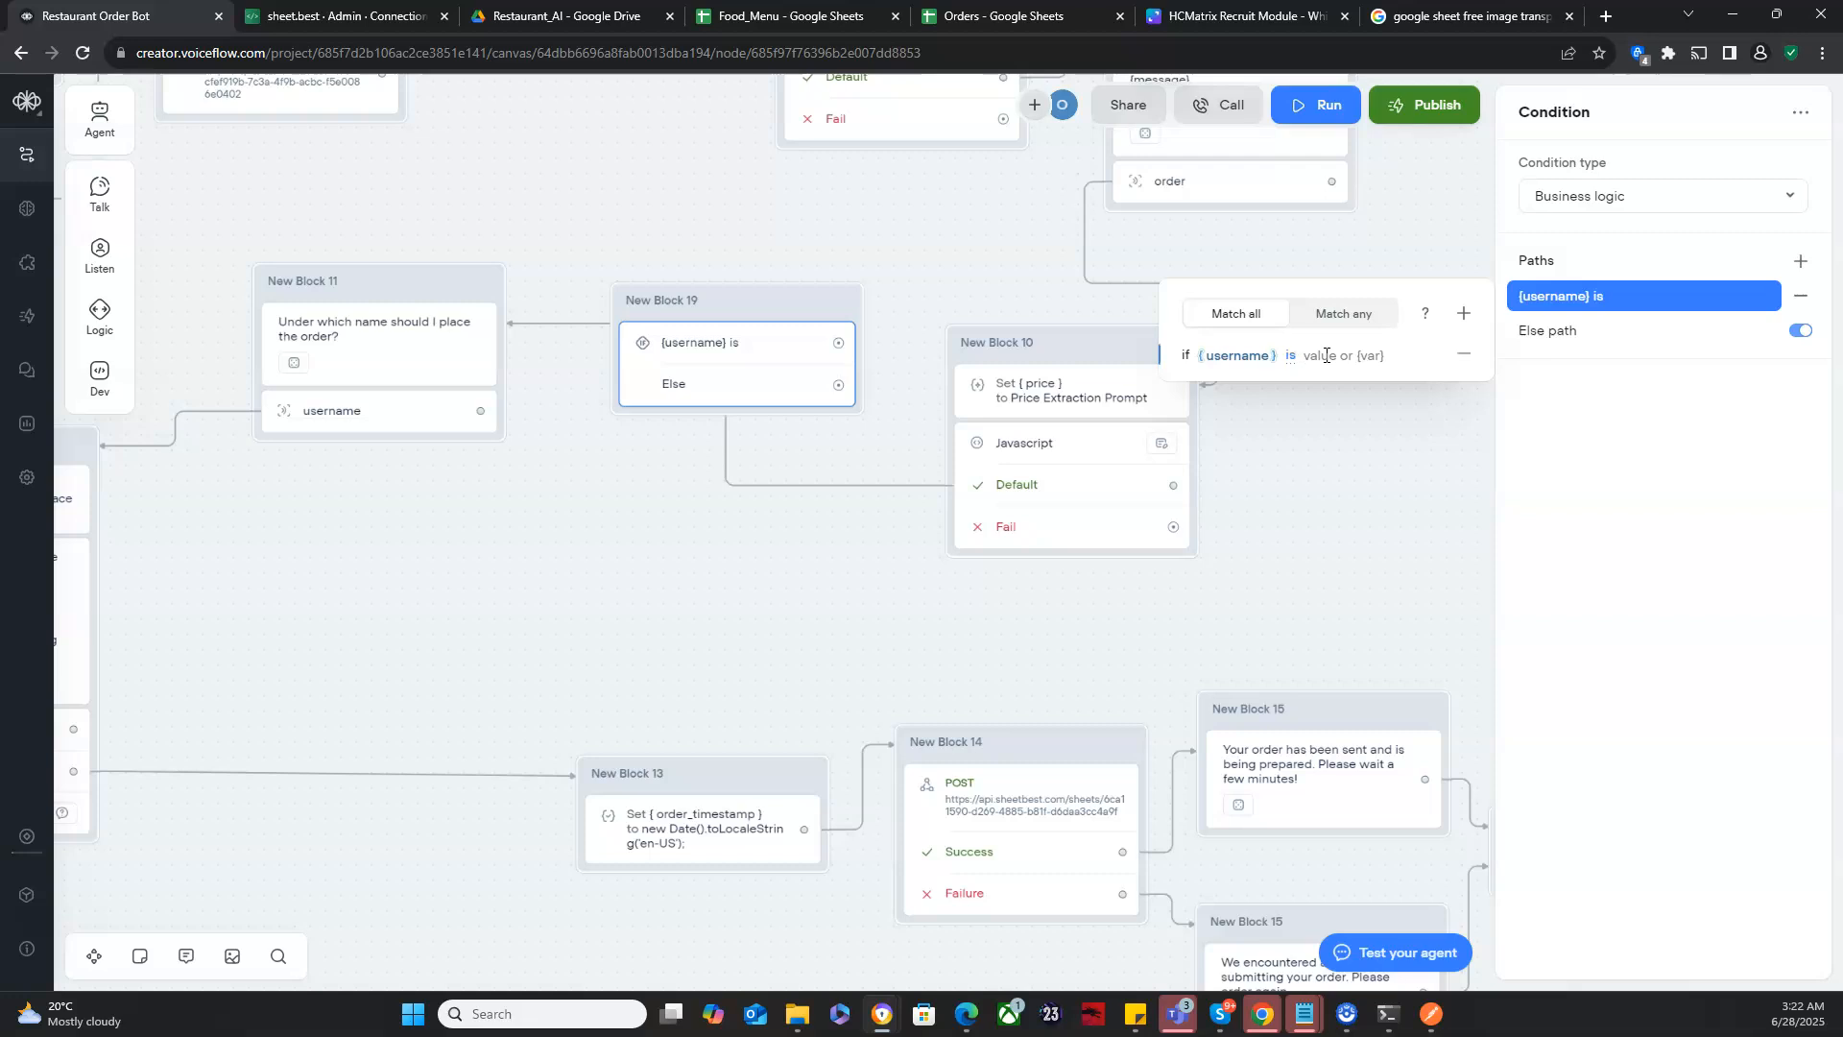
{"action": "left_click", "coordinate": [1559, 405]}
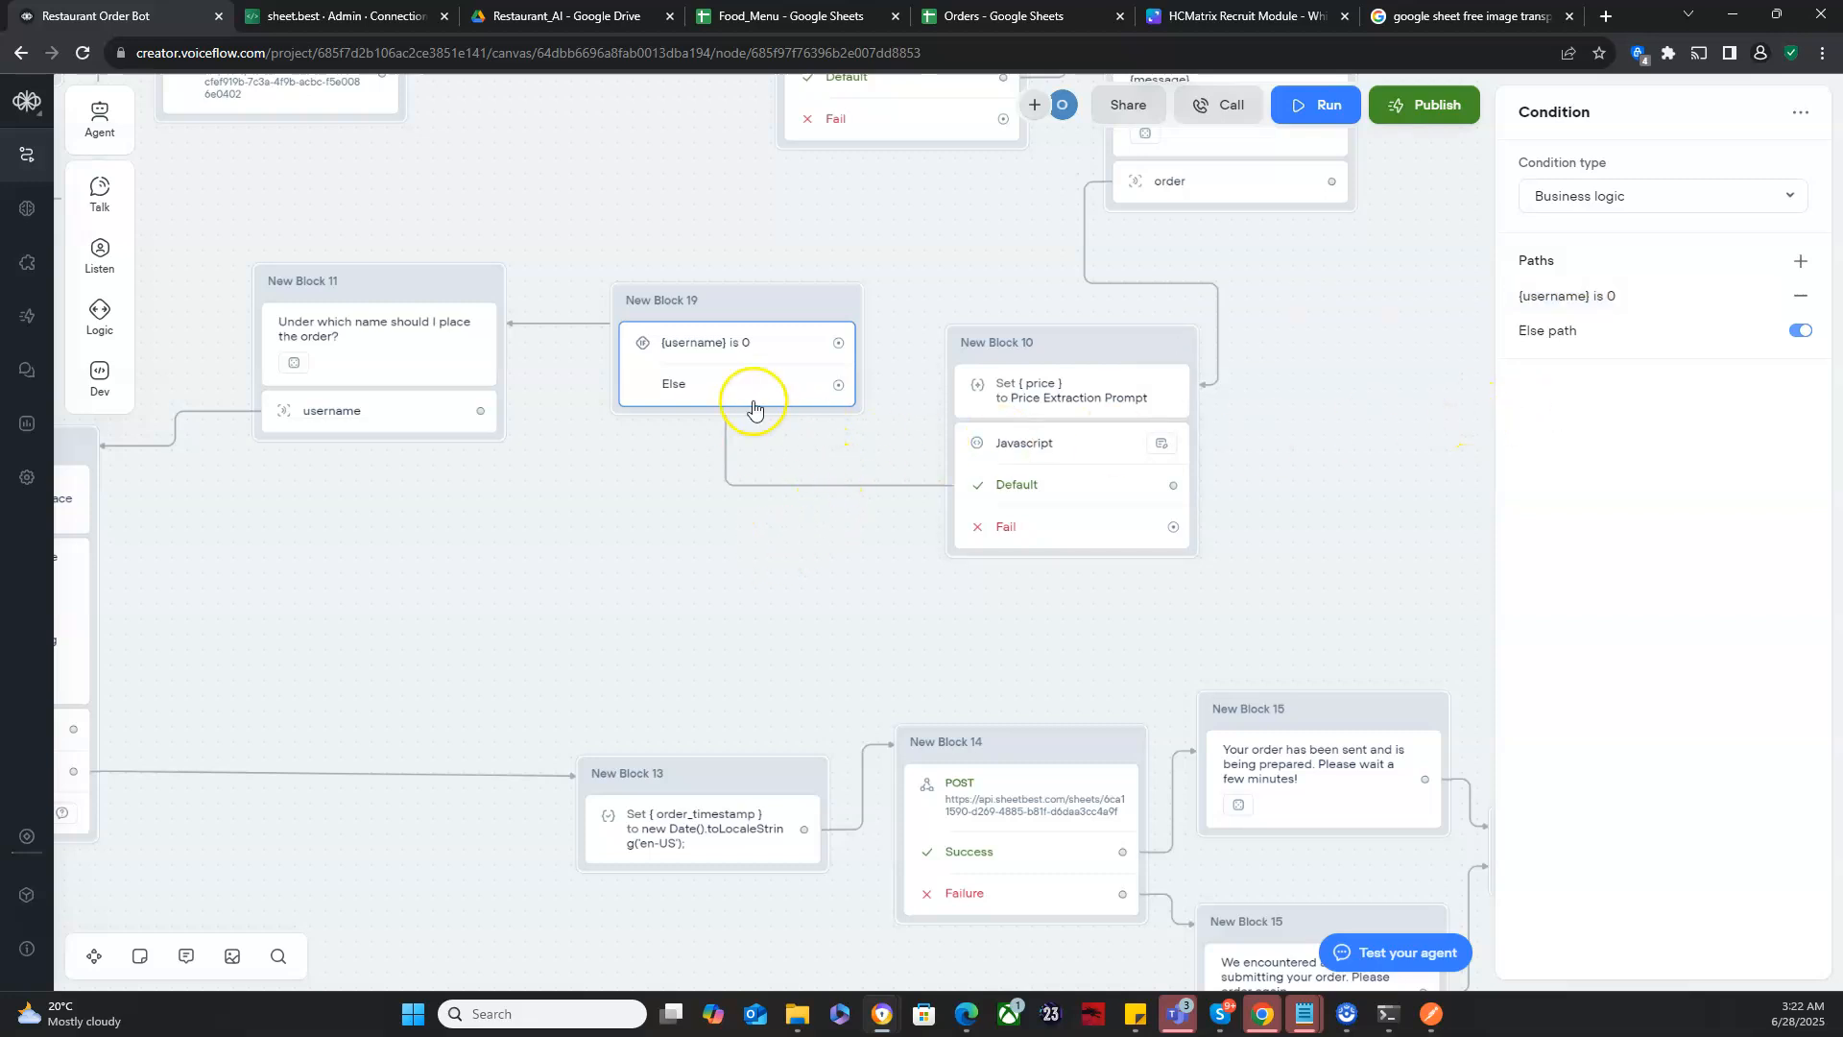
- Clear the existing links of New Block 19 and reposition it between New Block 11 and New Block 10
{"action": "left_click_drag", "start_coordinate": [780, 294], "coordinate": [840, 195]}
{"action": "left_click", "coordinate": [646, 324]}
{"action": "left_click", "coordinate": [794, 288]}
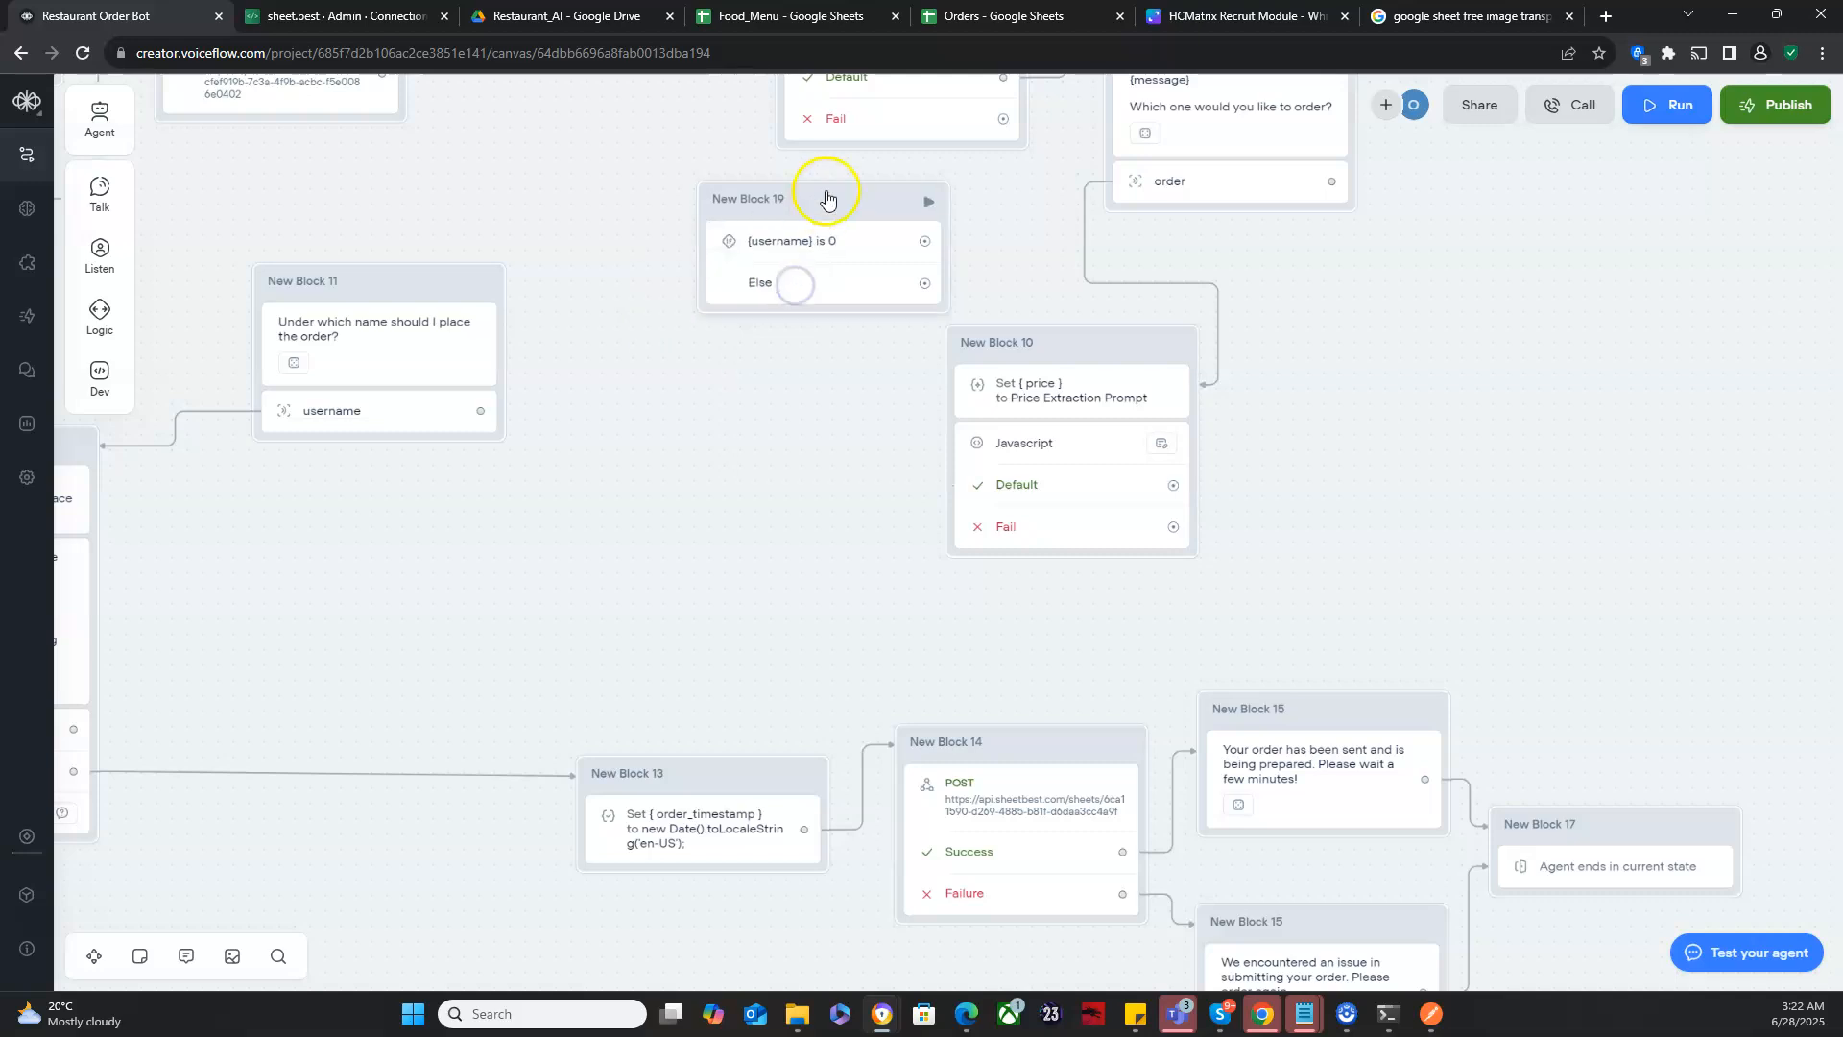
{"action": "left_click_drag", "start_coordinate": [826, 197], "coordinate": [728, 359]}
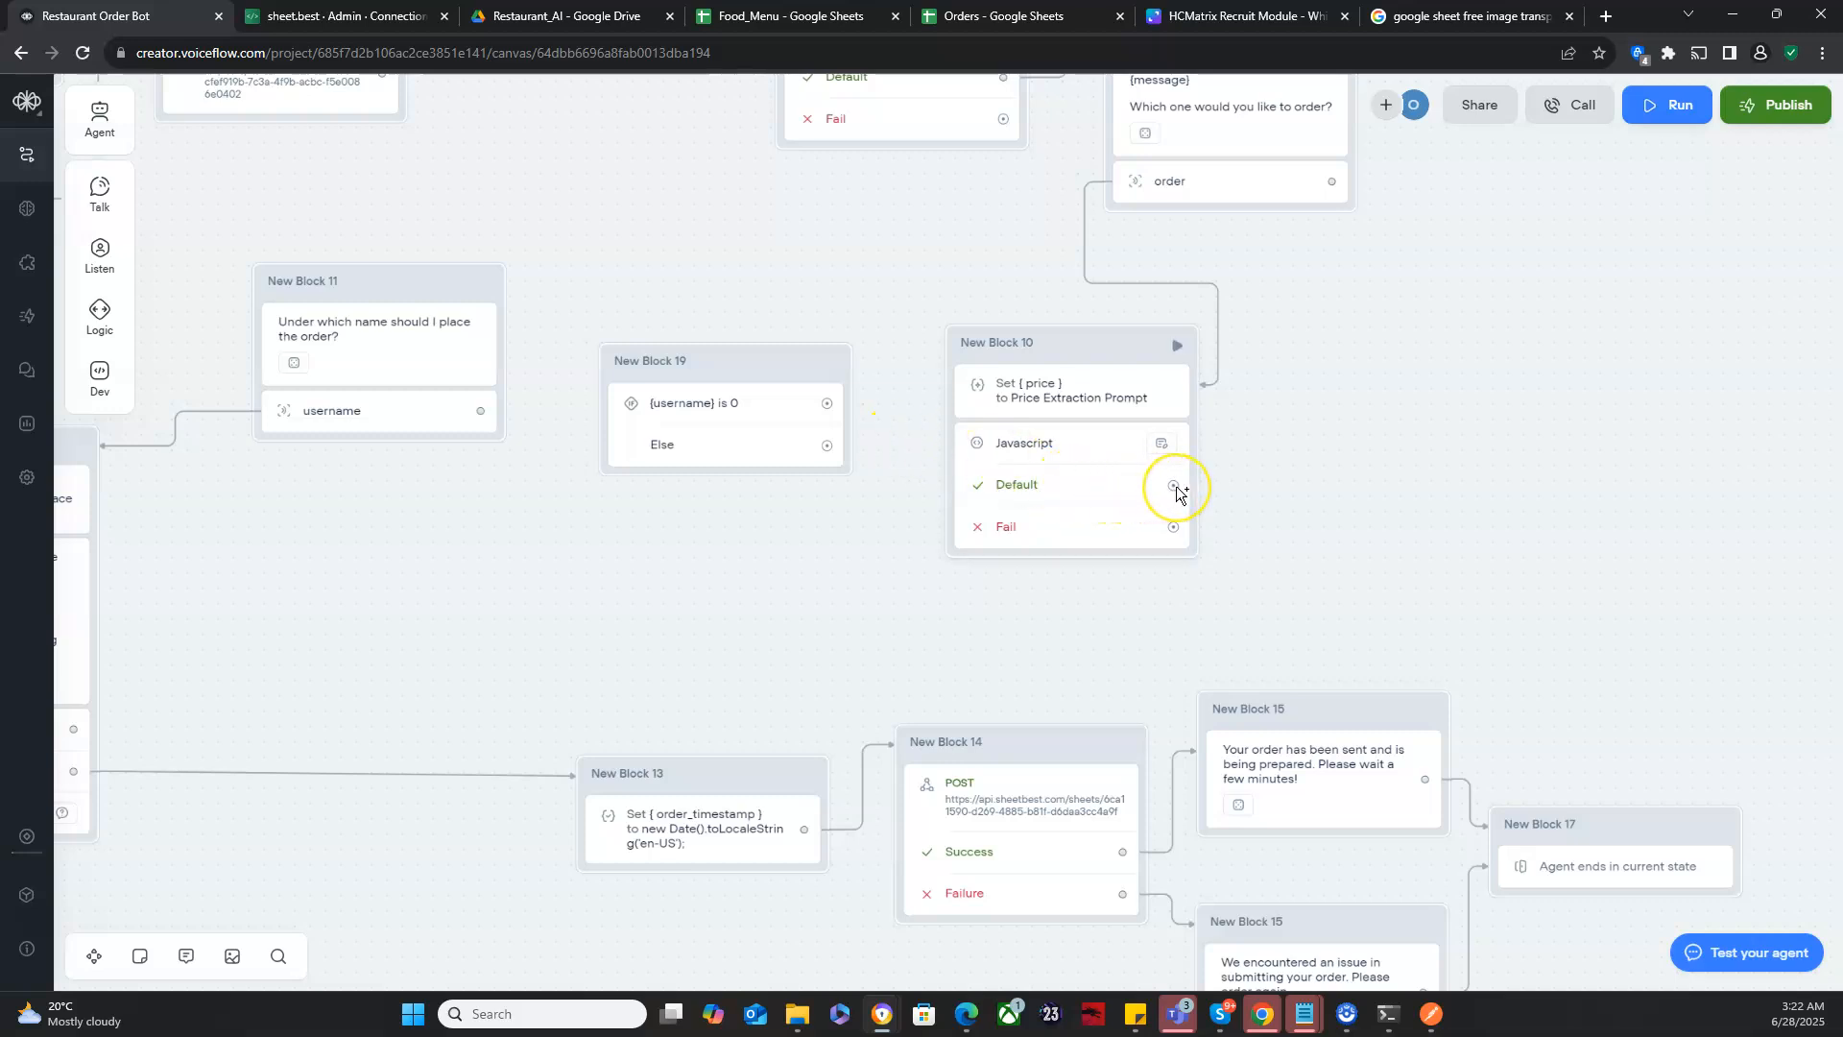
- Connect New Block 10's Default output to New Block 19, and the "{username} is 0" path to New Block 11
{"action": "left_click_drag", "start_coordinate": [1175, 487], "coordinate": [846, 404]}
{"action": "left_click", "coordinate": [829, 405]}
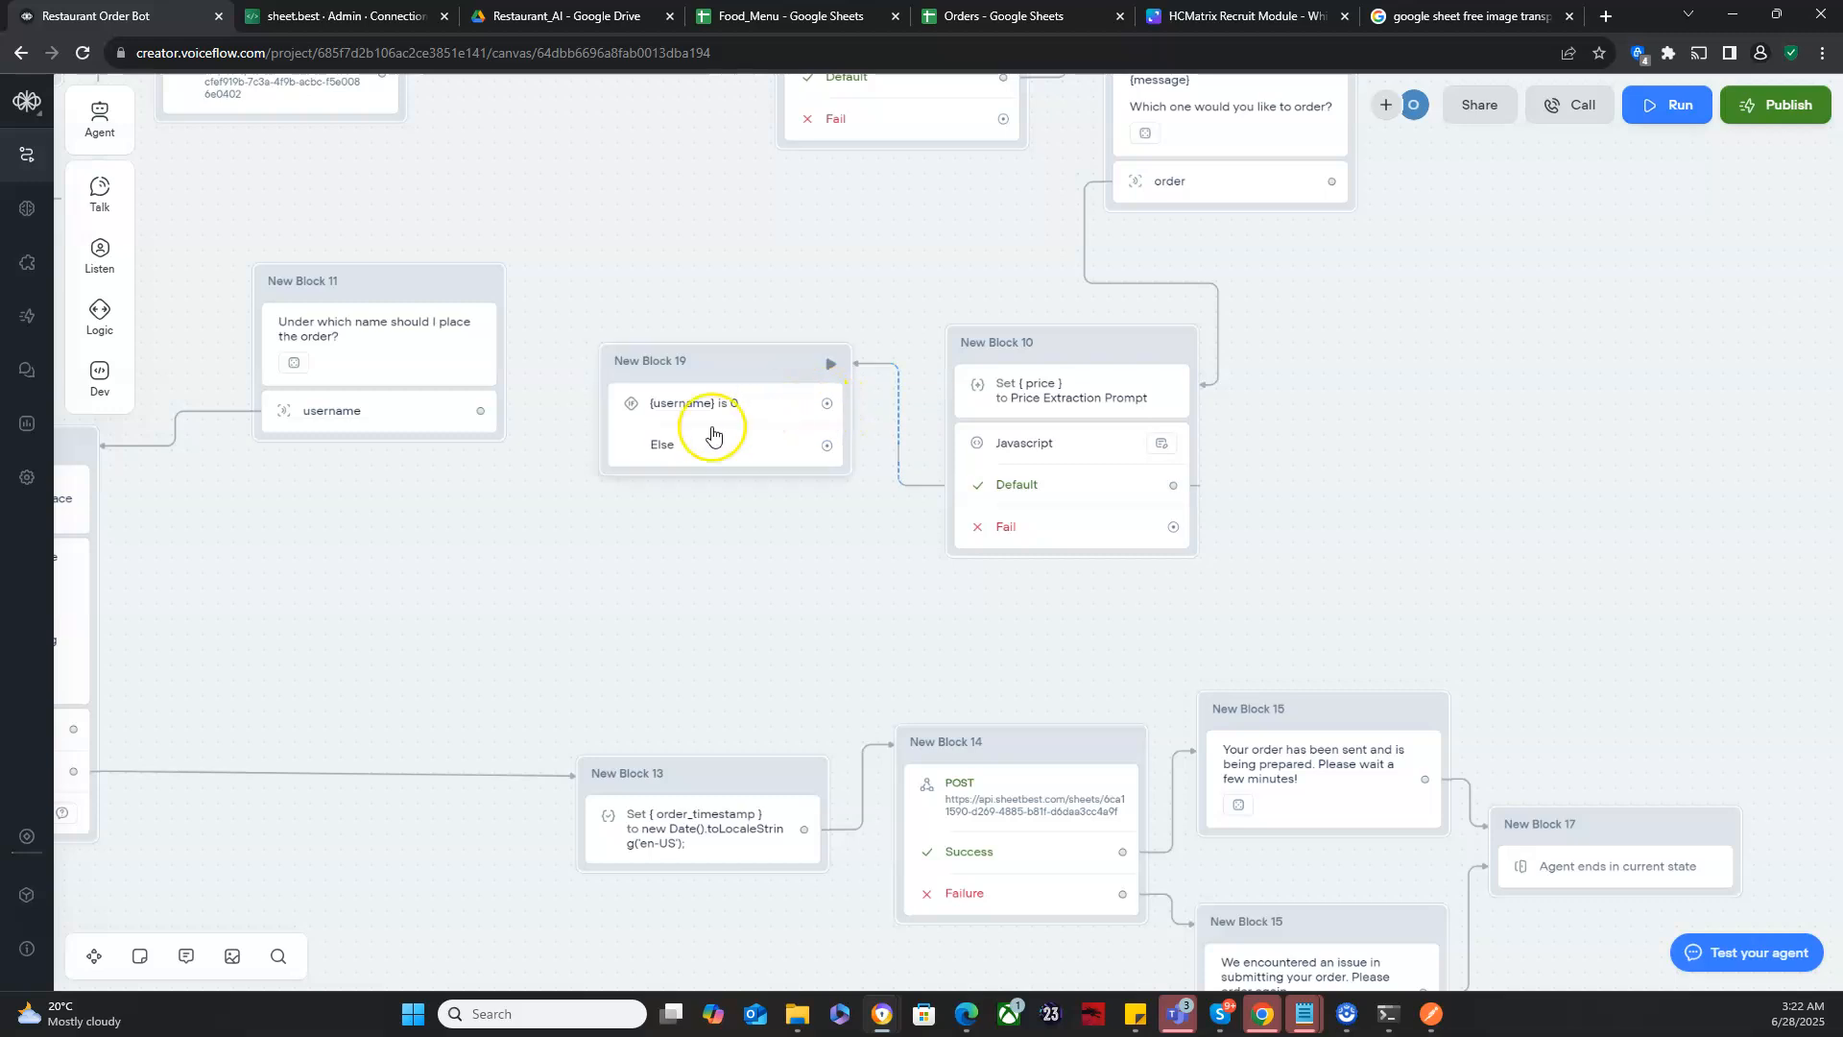
{"action": "left_click_drag", "start_coordinate": [641, 535], "coordinate": [937, 551]}
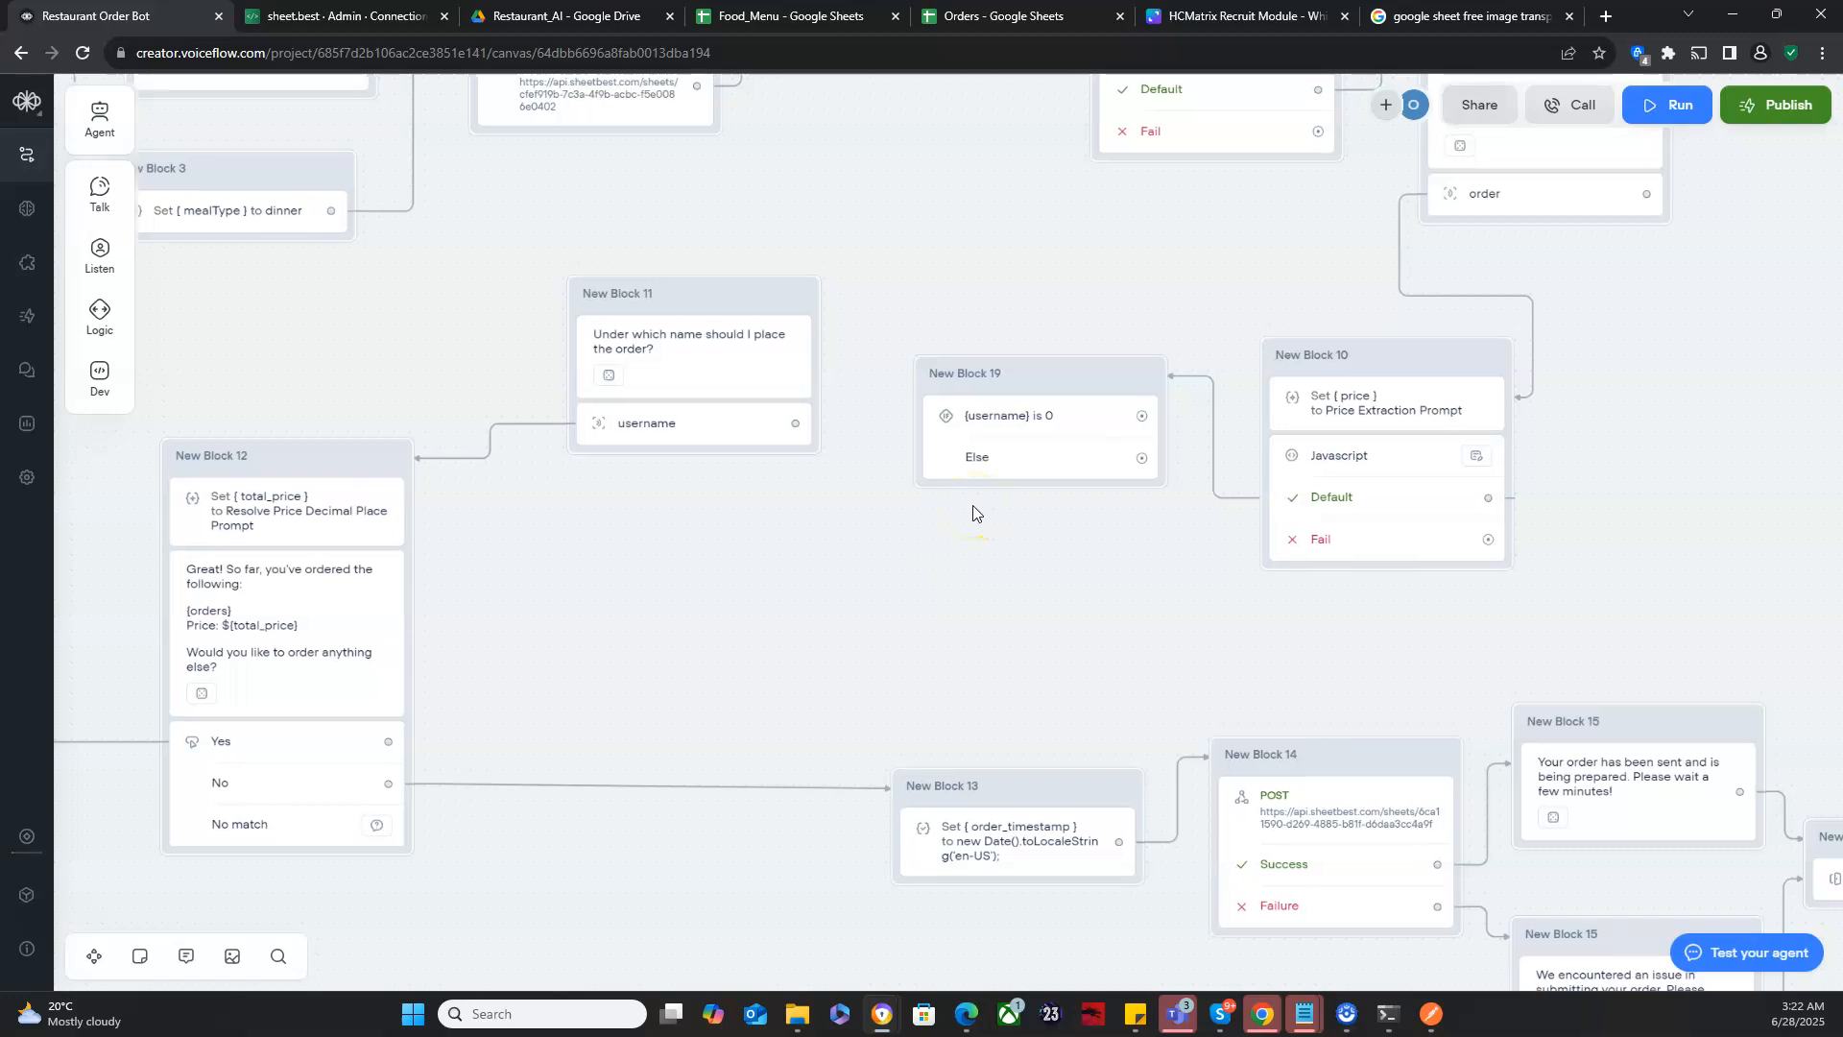
{"action": "left_click_drag", "start_coordinate": [1142, 415], "coordinate": [814, 341]}
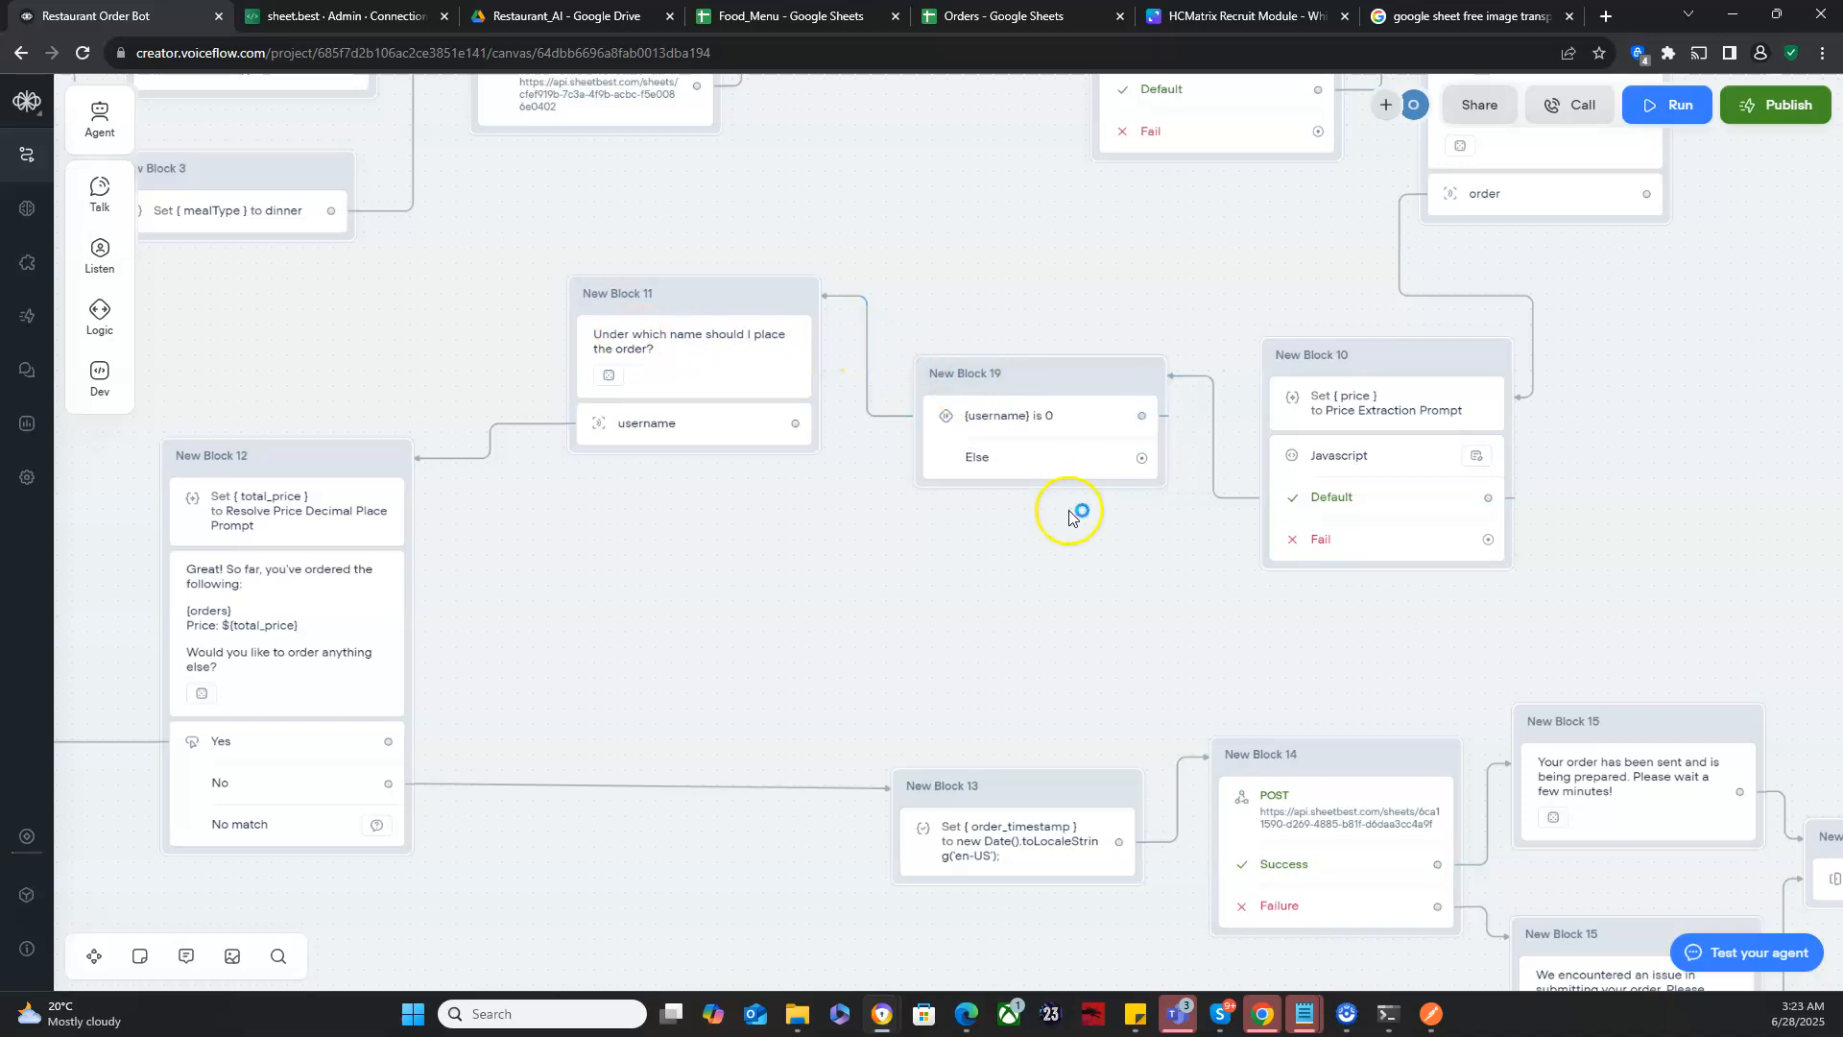
- Connect New Block 19's Else path to the order summary message in New Block 12 and shift the connector's bend closer to New Block 19
{"action": "left_click_drag", "start_coordinate": [1141, 458], "coordinate": [365, 677]}
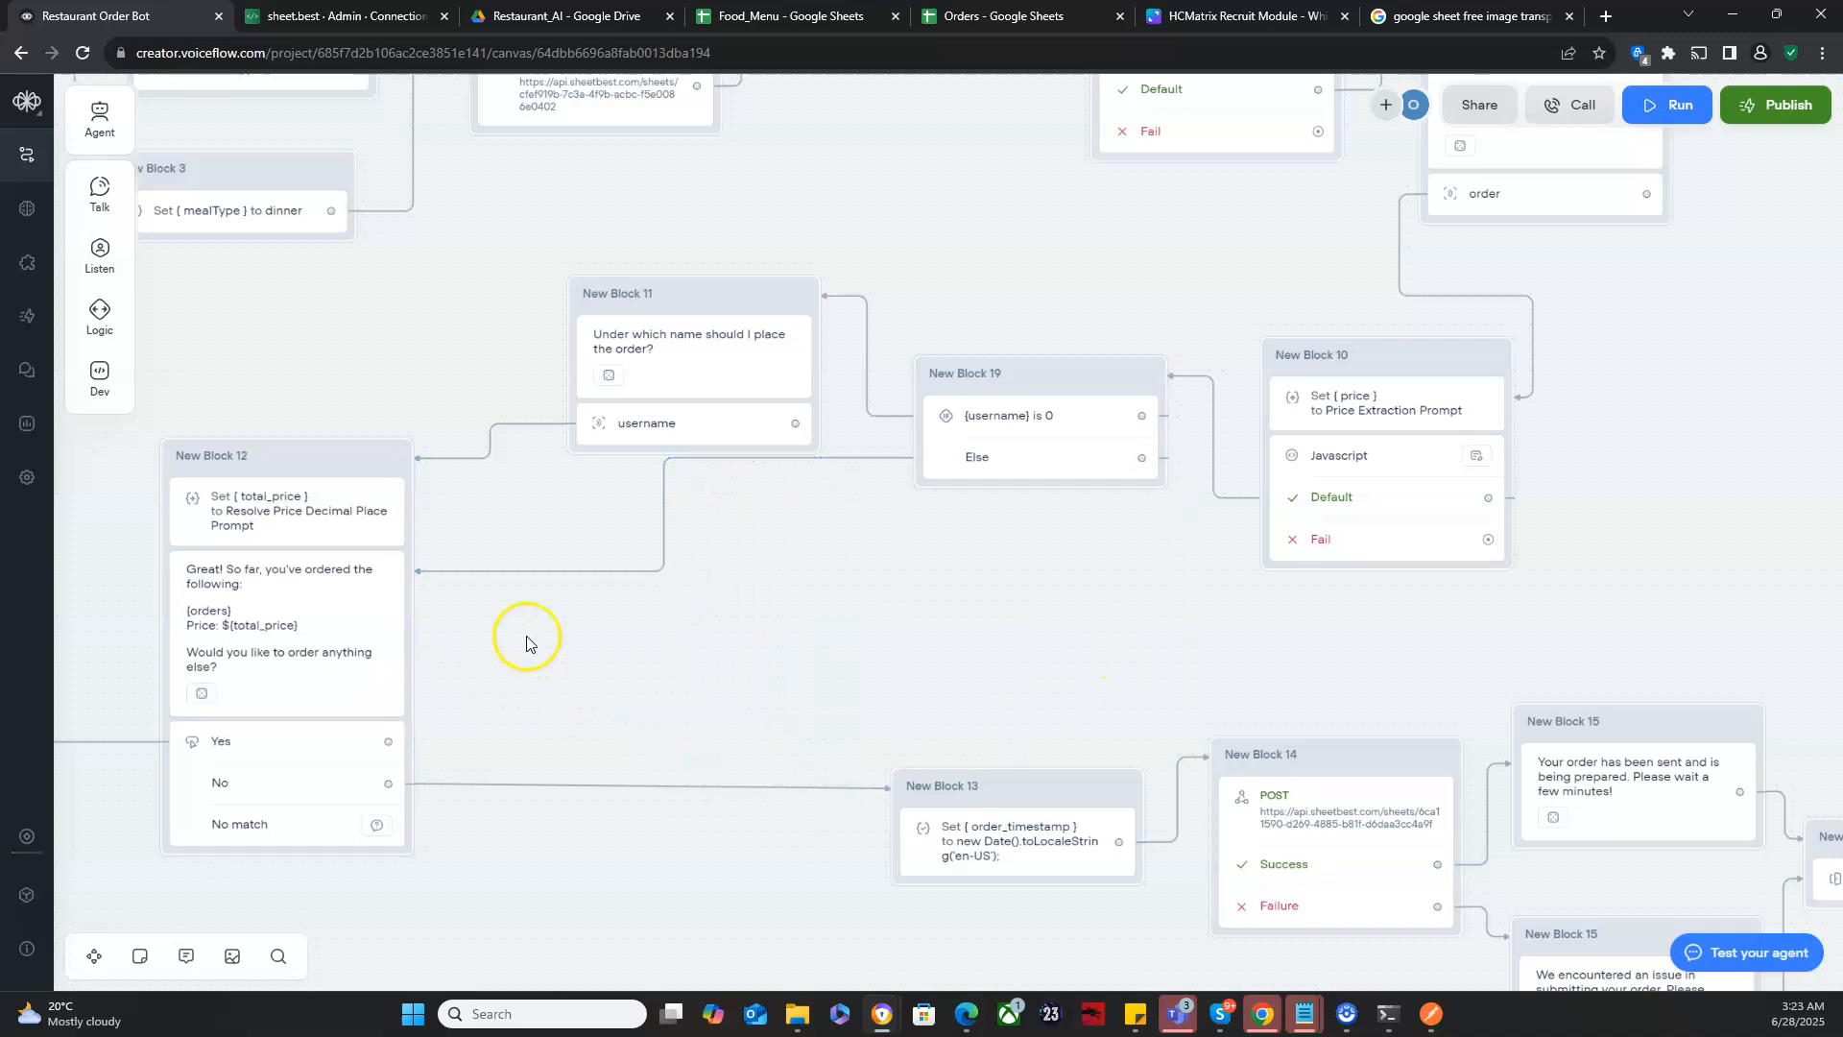
{"action": "left_click", "coordinate": [665, 477]}
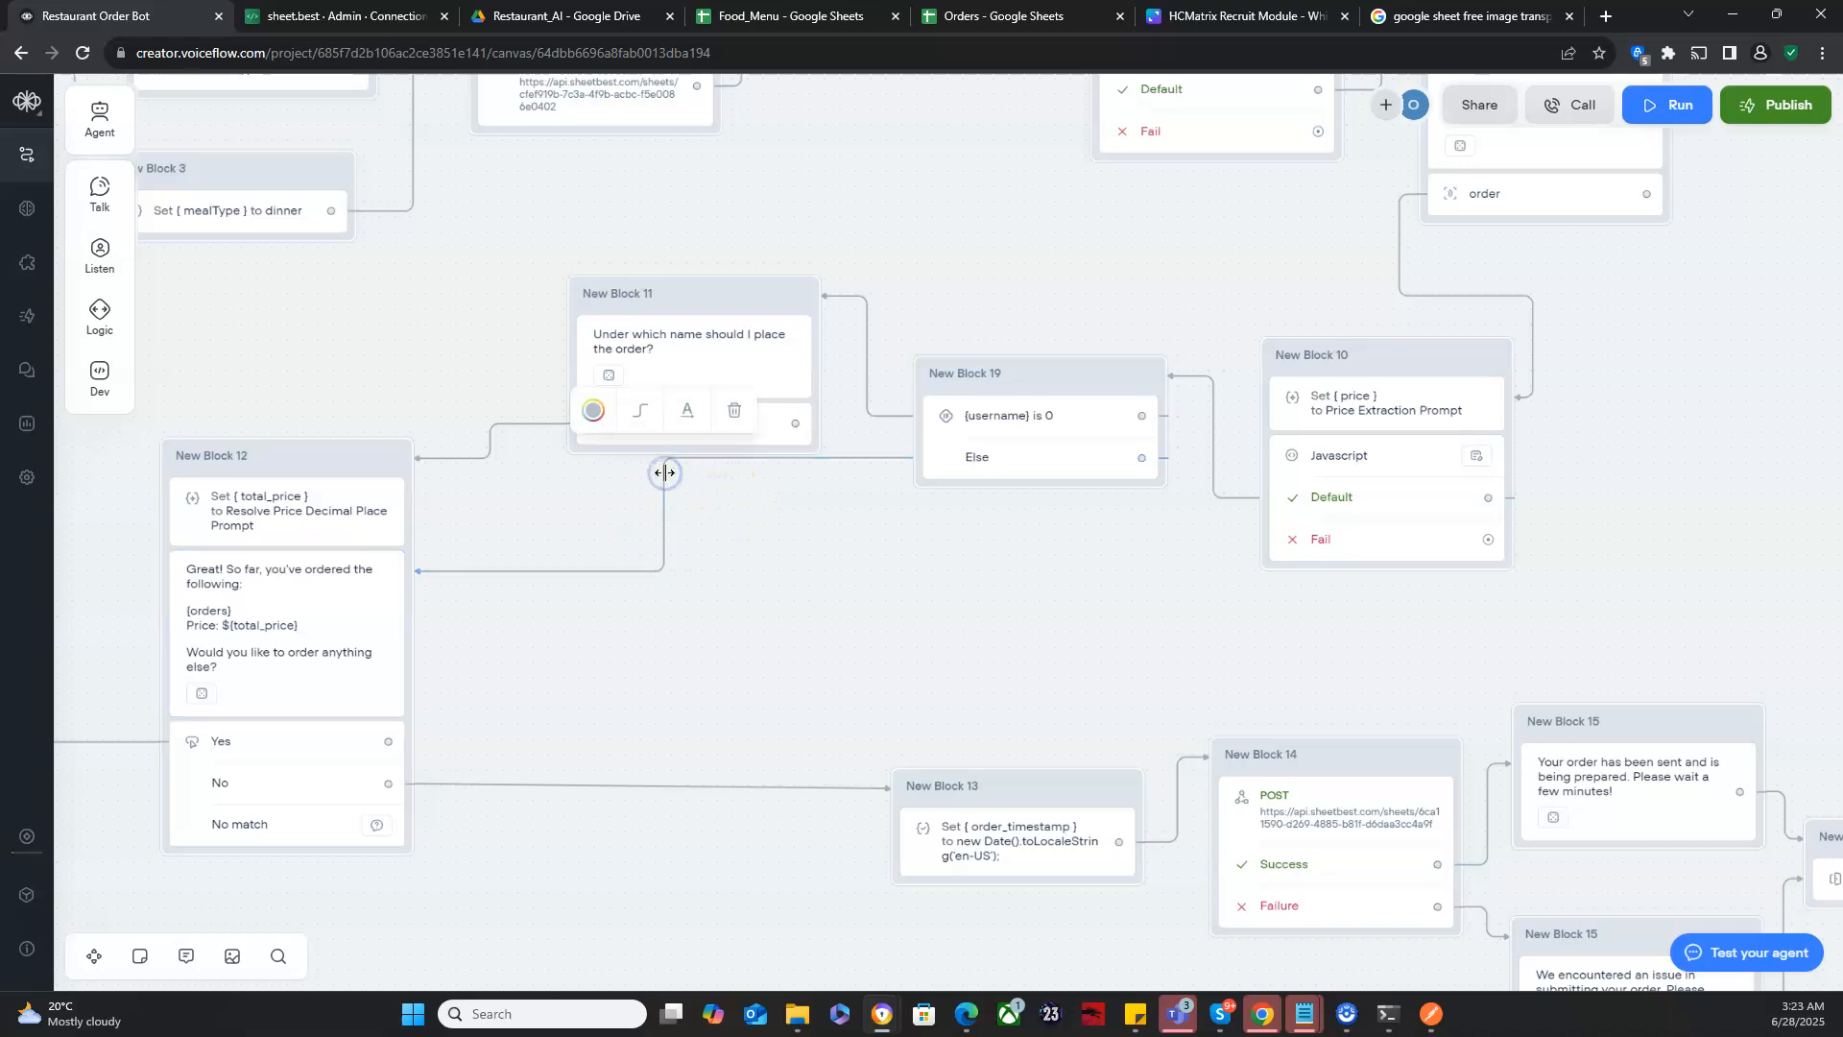
{"action": "left_click", "coordinate": [641, 413]}
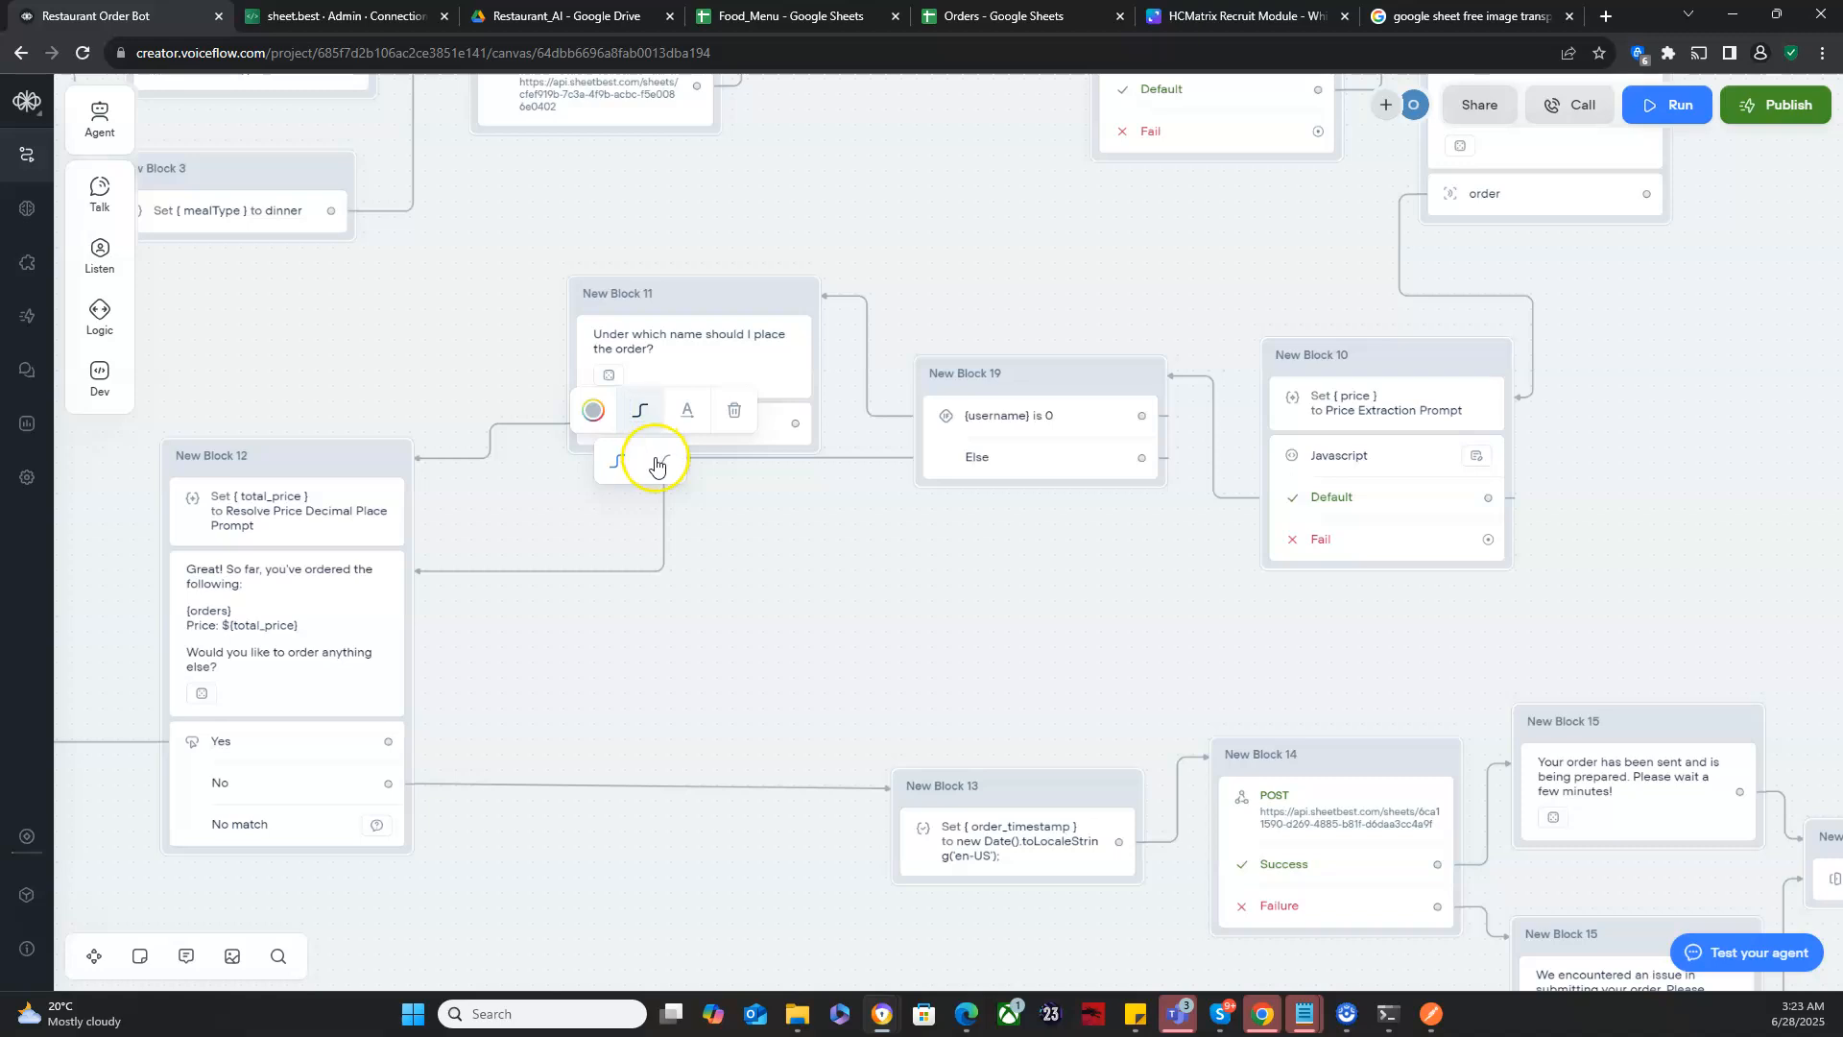
{"action": "left_click_drag", "start_coordinate": [667, 520], "coordinate": [845, 567]}
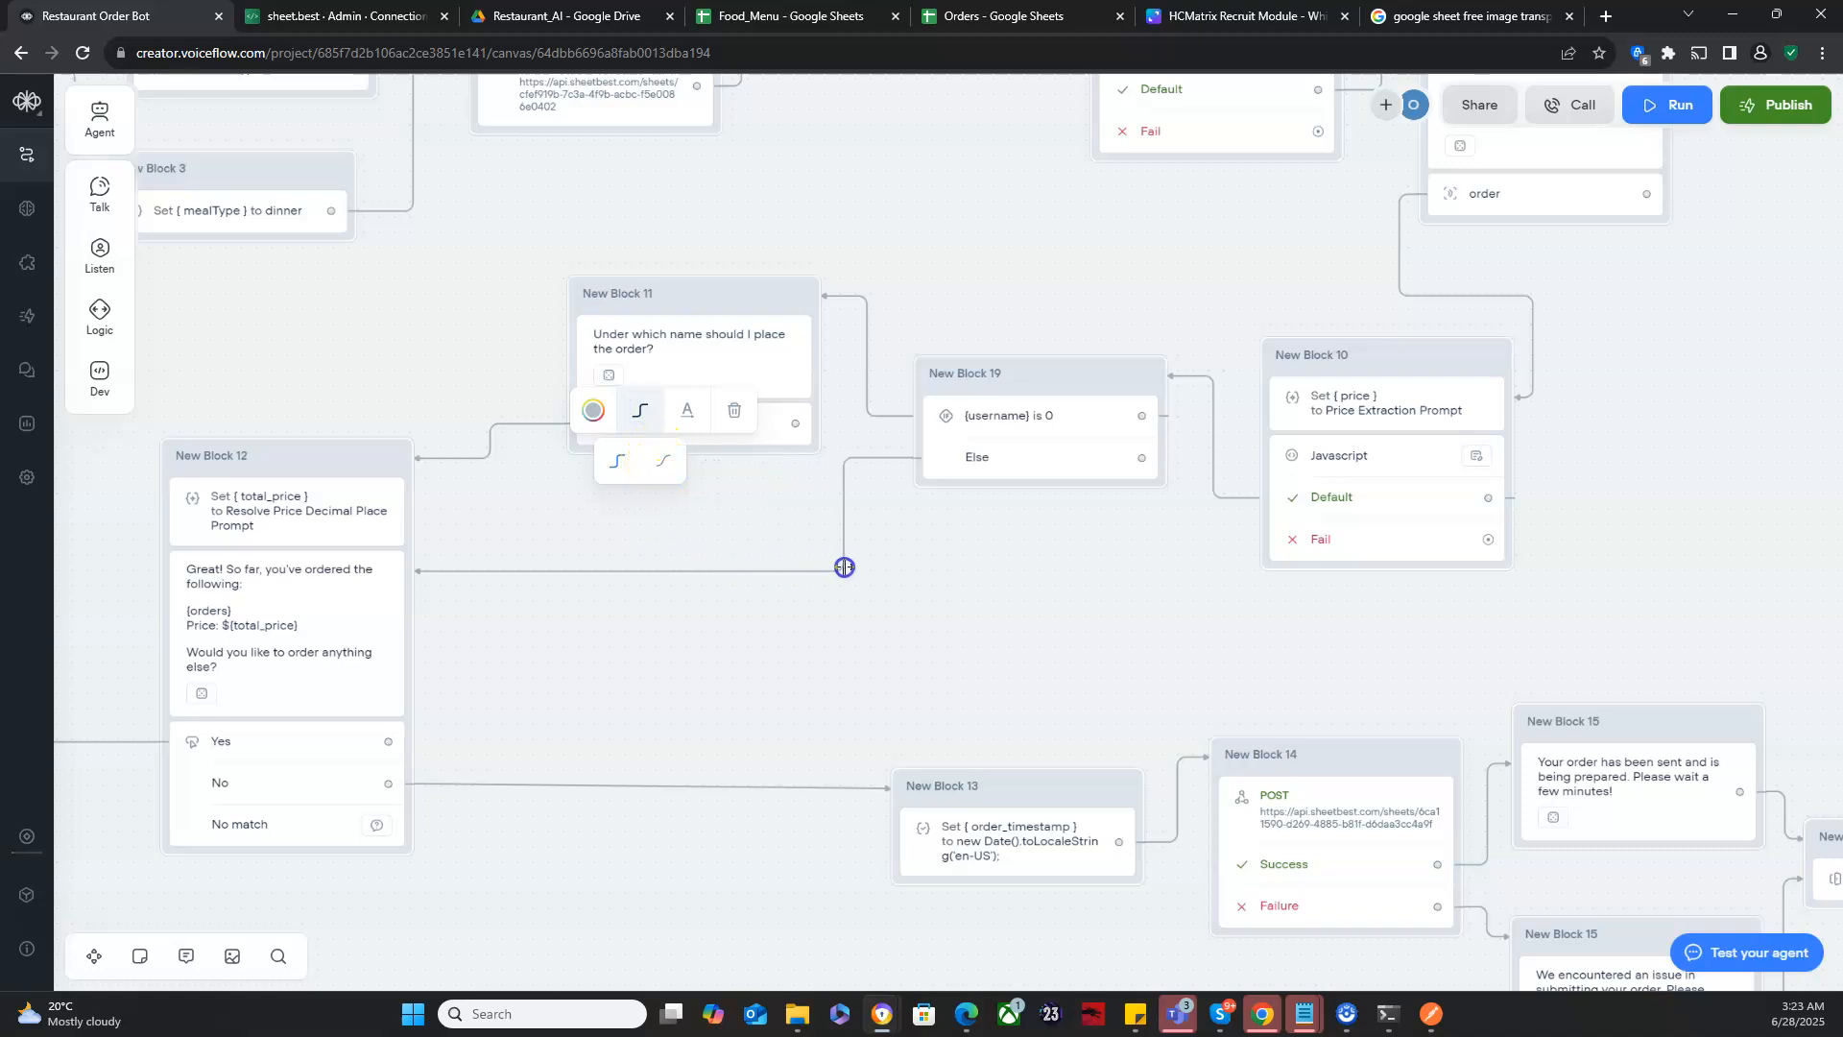
{"action": "left_click", "coordinate": [466, 667]}
{"action": "left_click", "coordinate": [444, 640]}
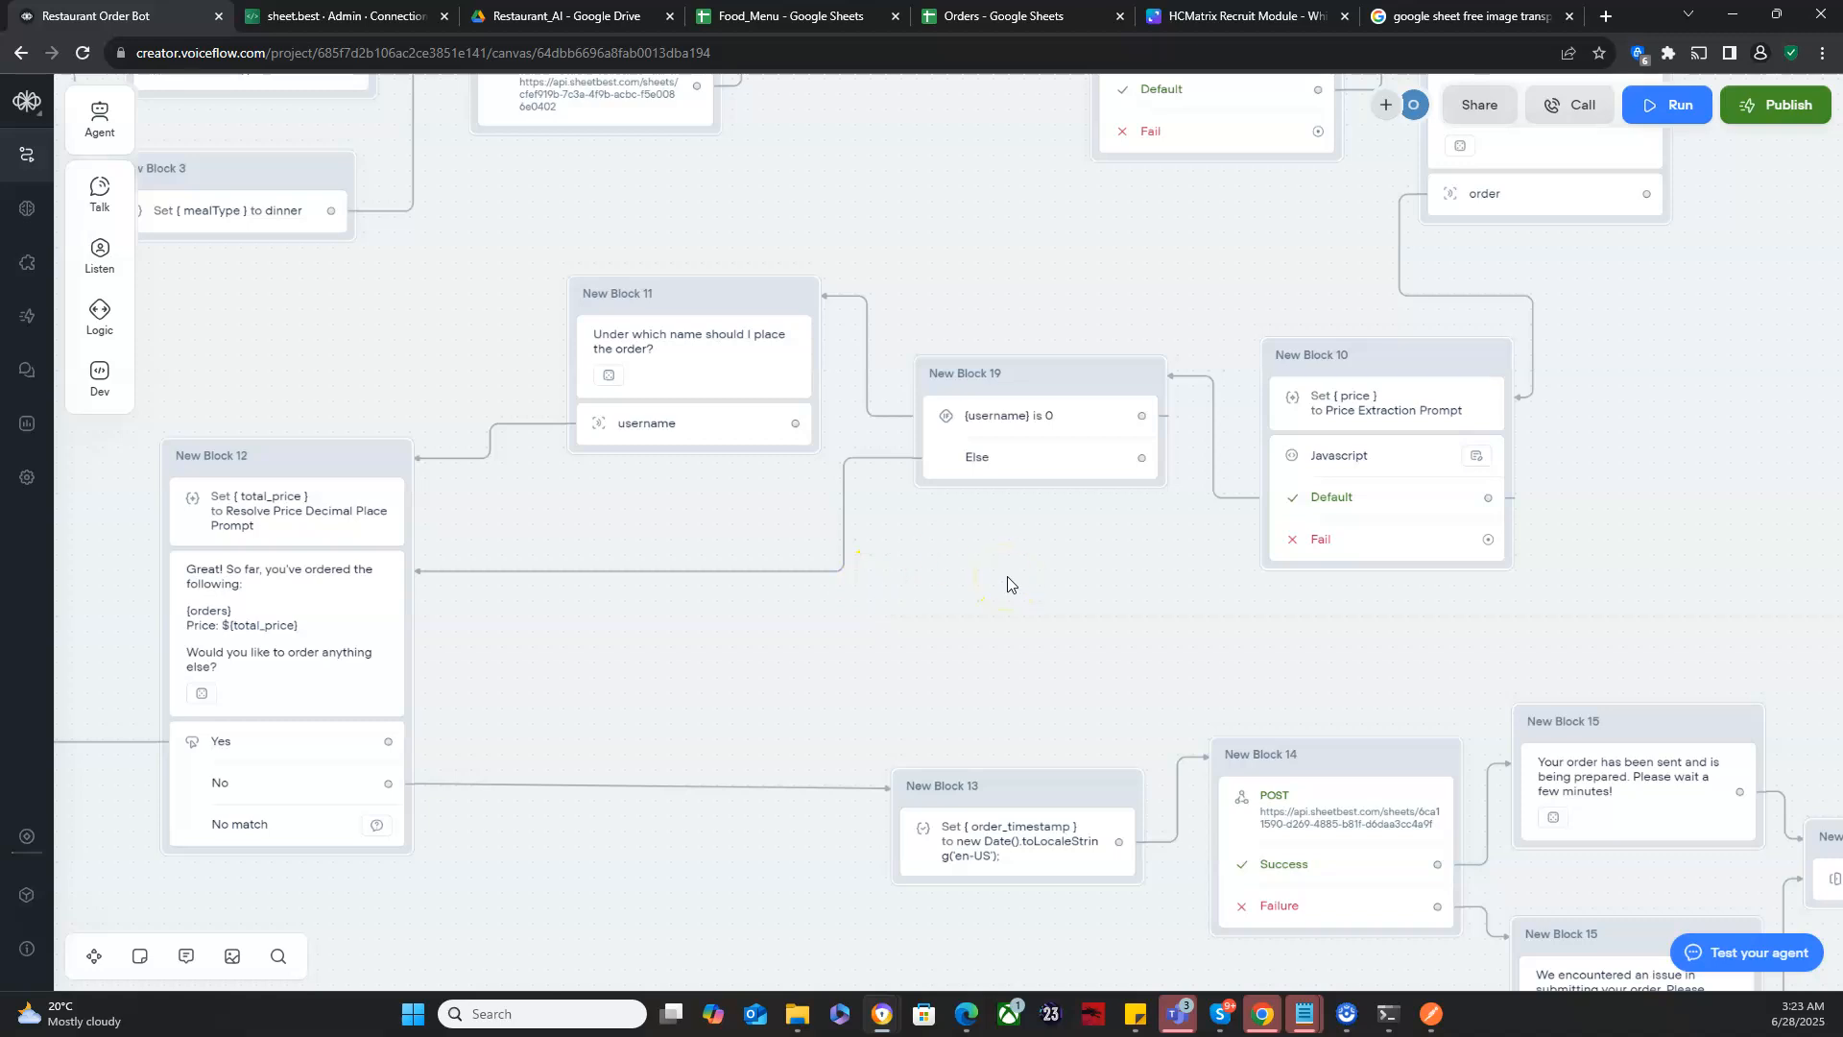
- Add a third rule to the order capture stating that each order is new, separate, and unique, and must not be appended to previous ones
{"action": "left_click_drag", "start_coordinate": [1004, 579], "coordinate": [653, 573]}
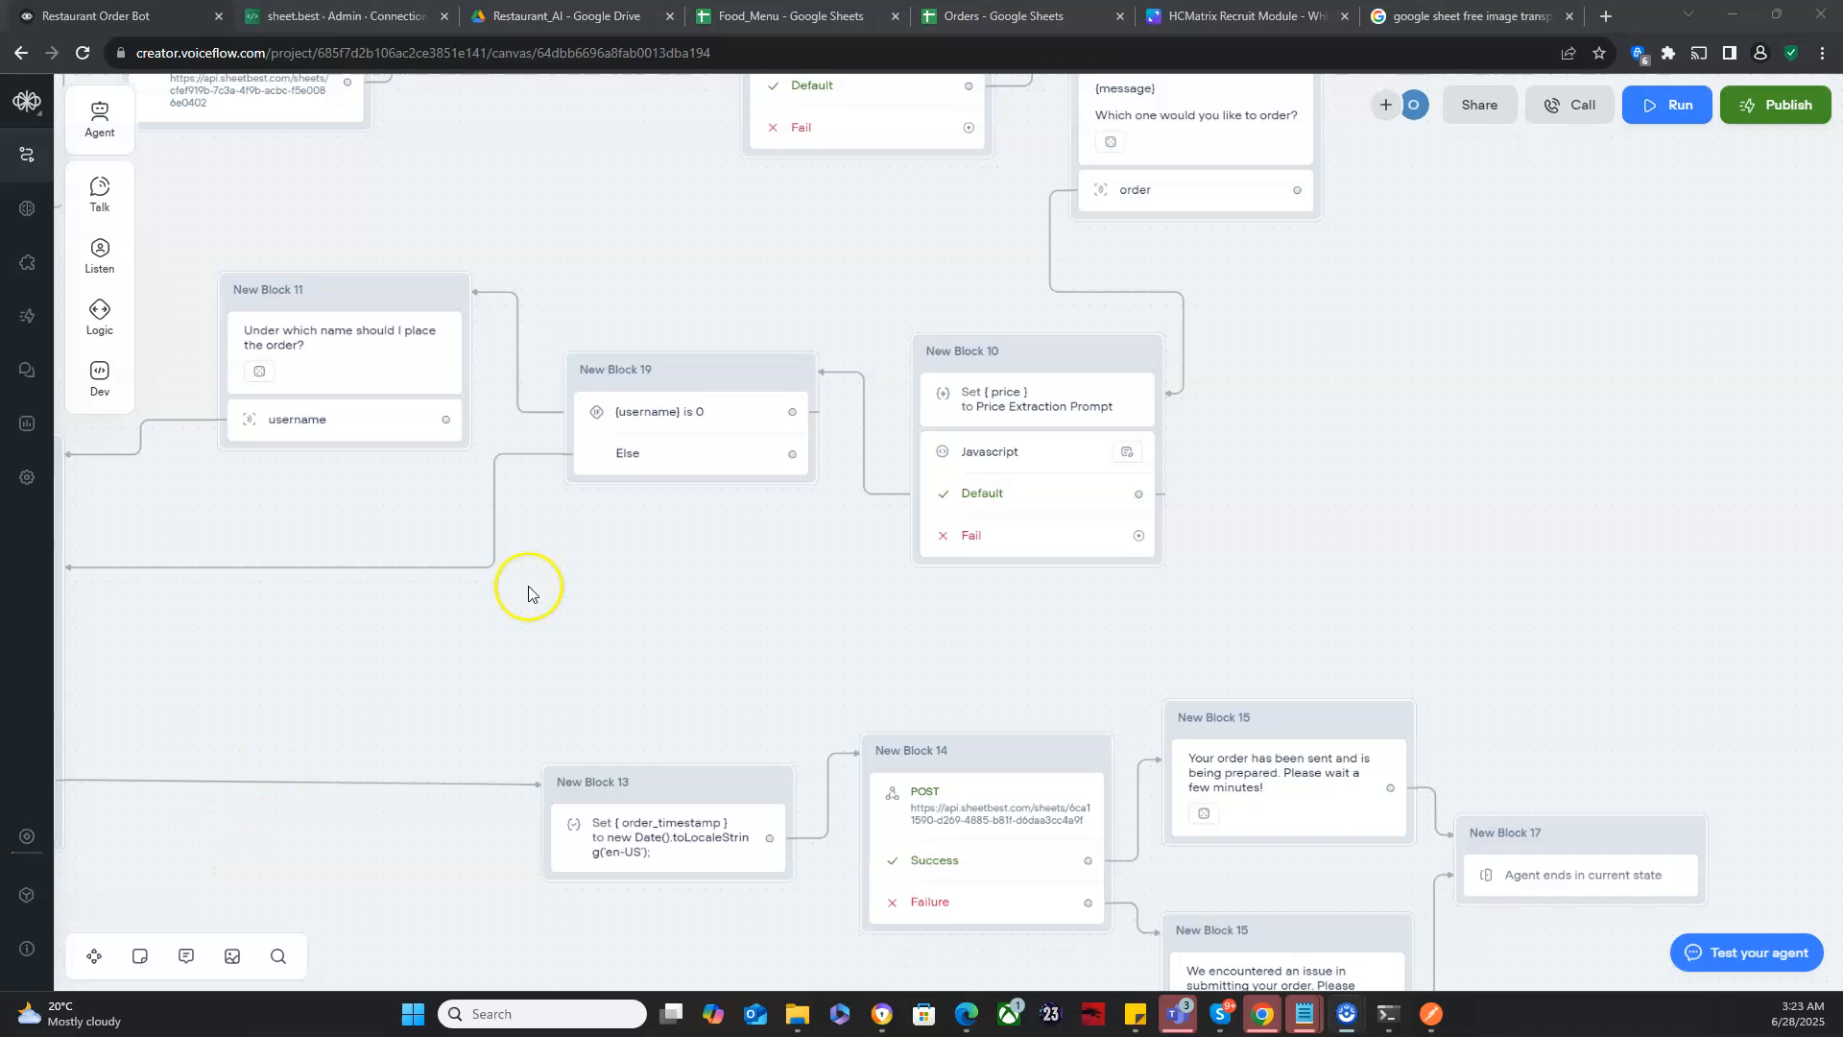
{"action": "left_click", "coordinate": [1175, 193]}
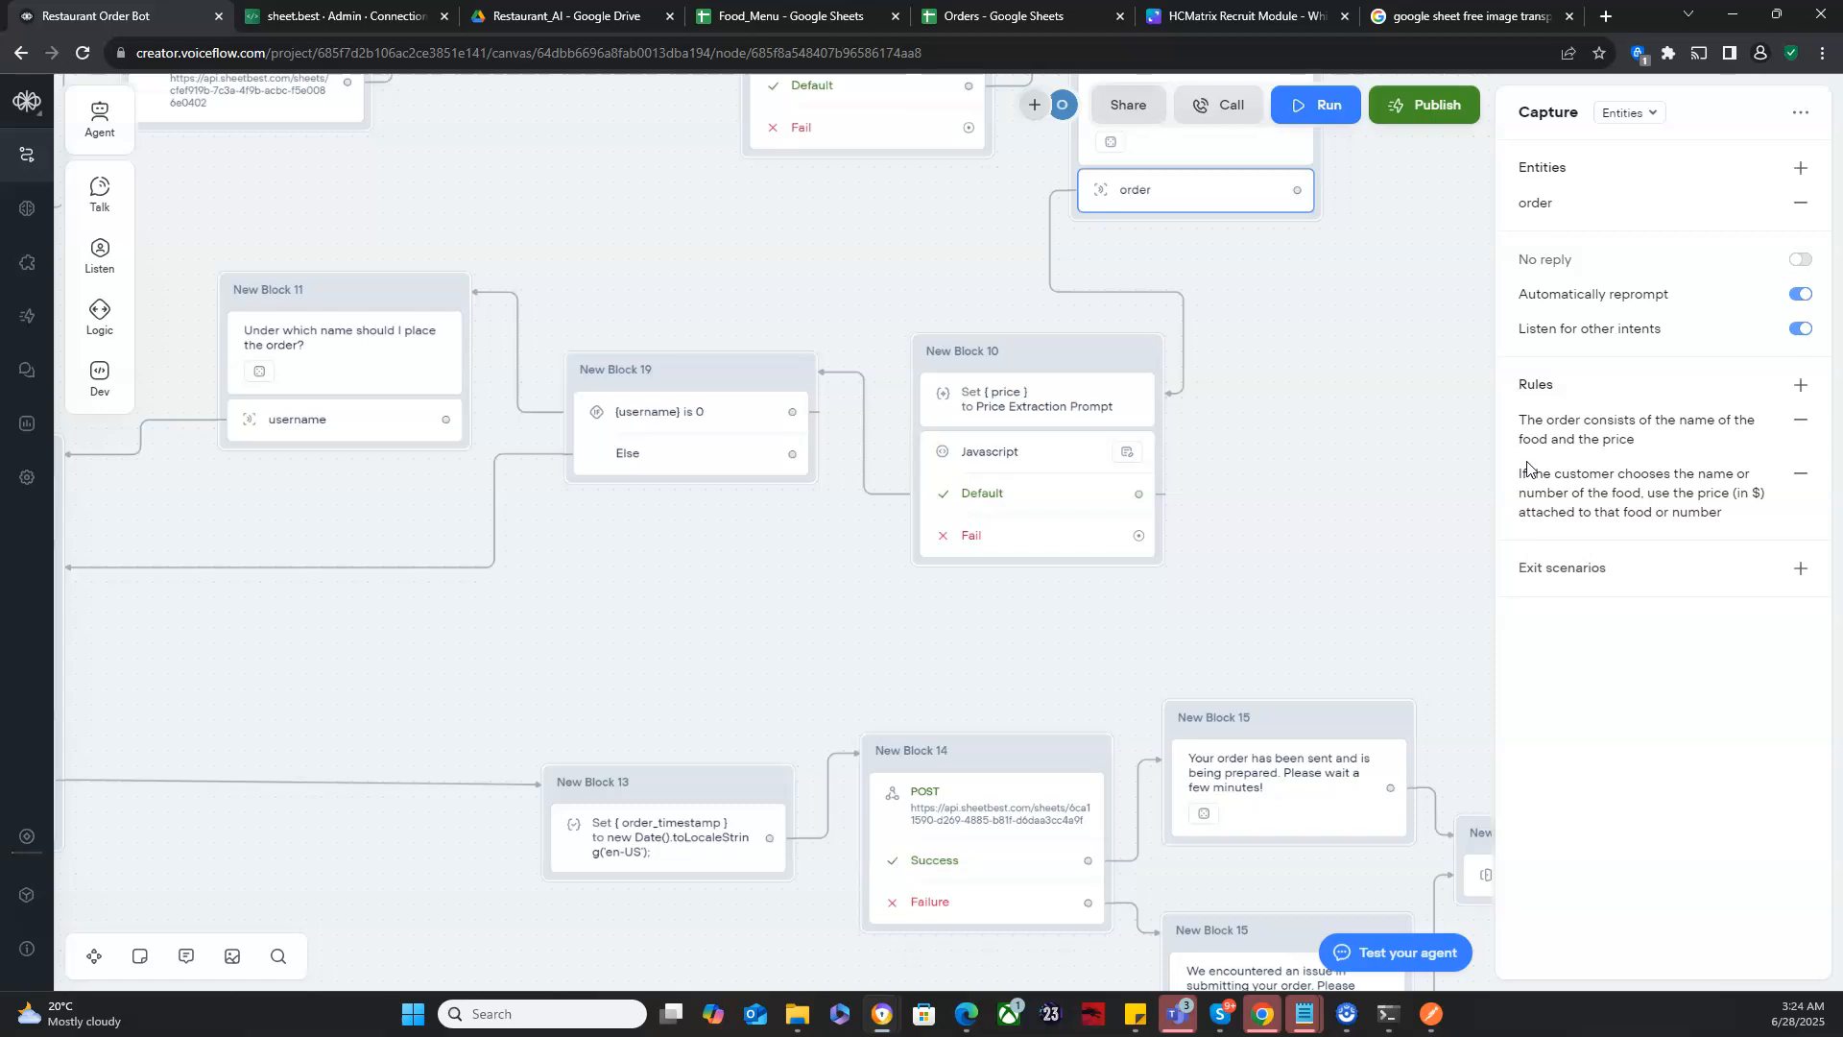
{"action": "left_click", "coordinate": [1570, 477]}
{"action": "left_click", "coordinate": [1798, 387]}
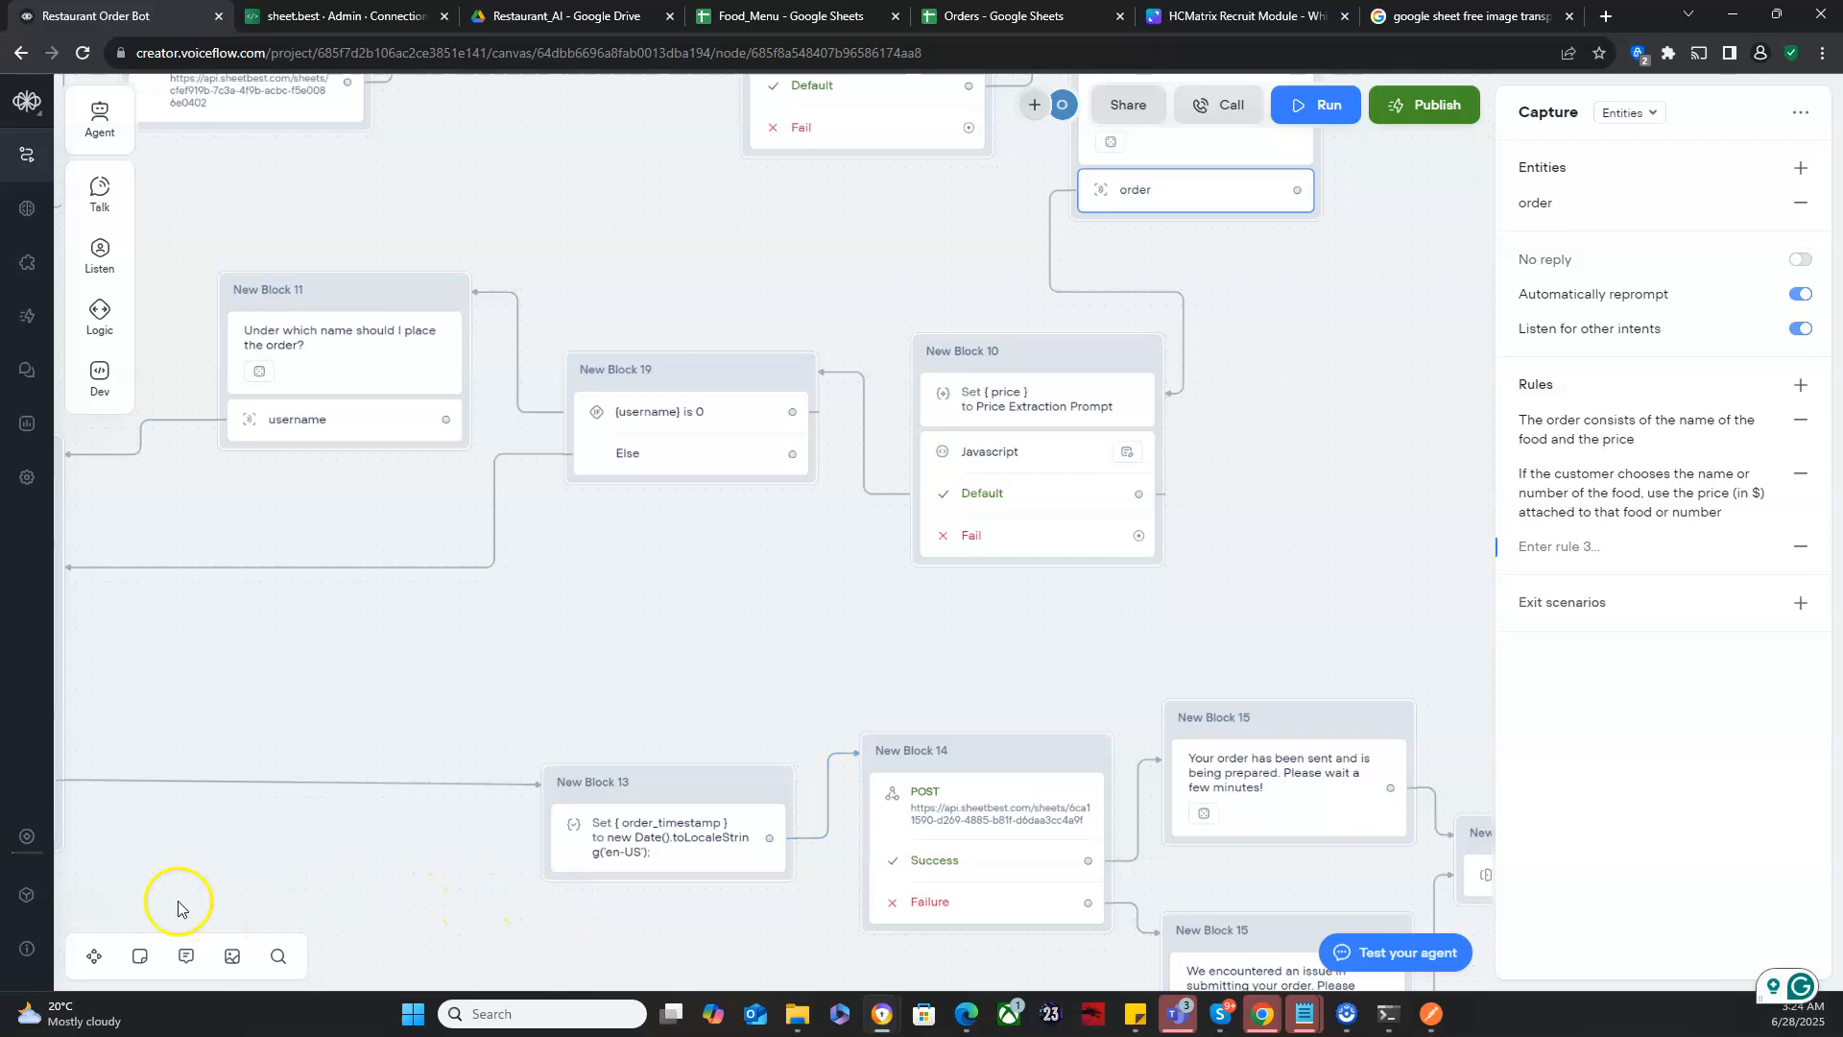
{"action": "type", "text": "The order is new, separate, and unique from any previous order. Do not append or associate the new order with previous ones"}
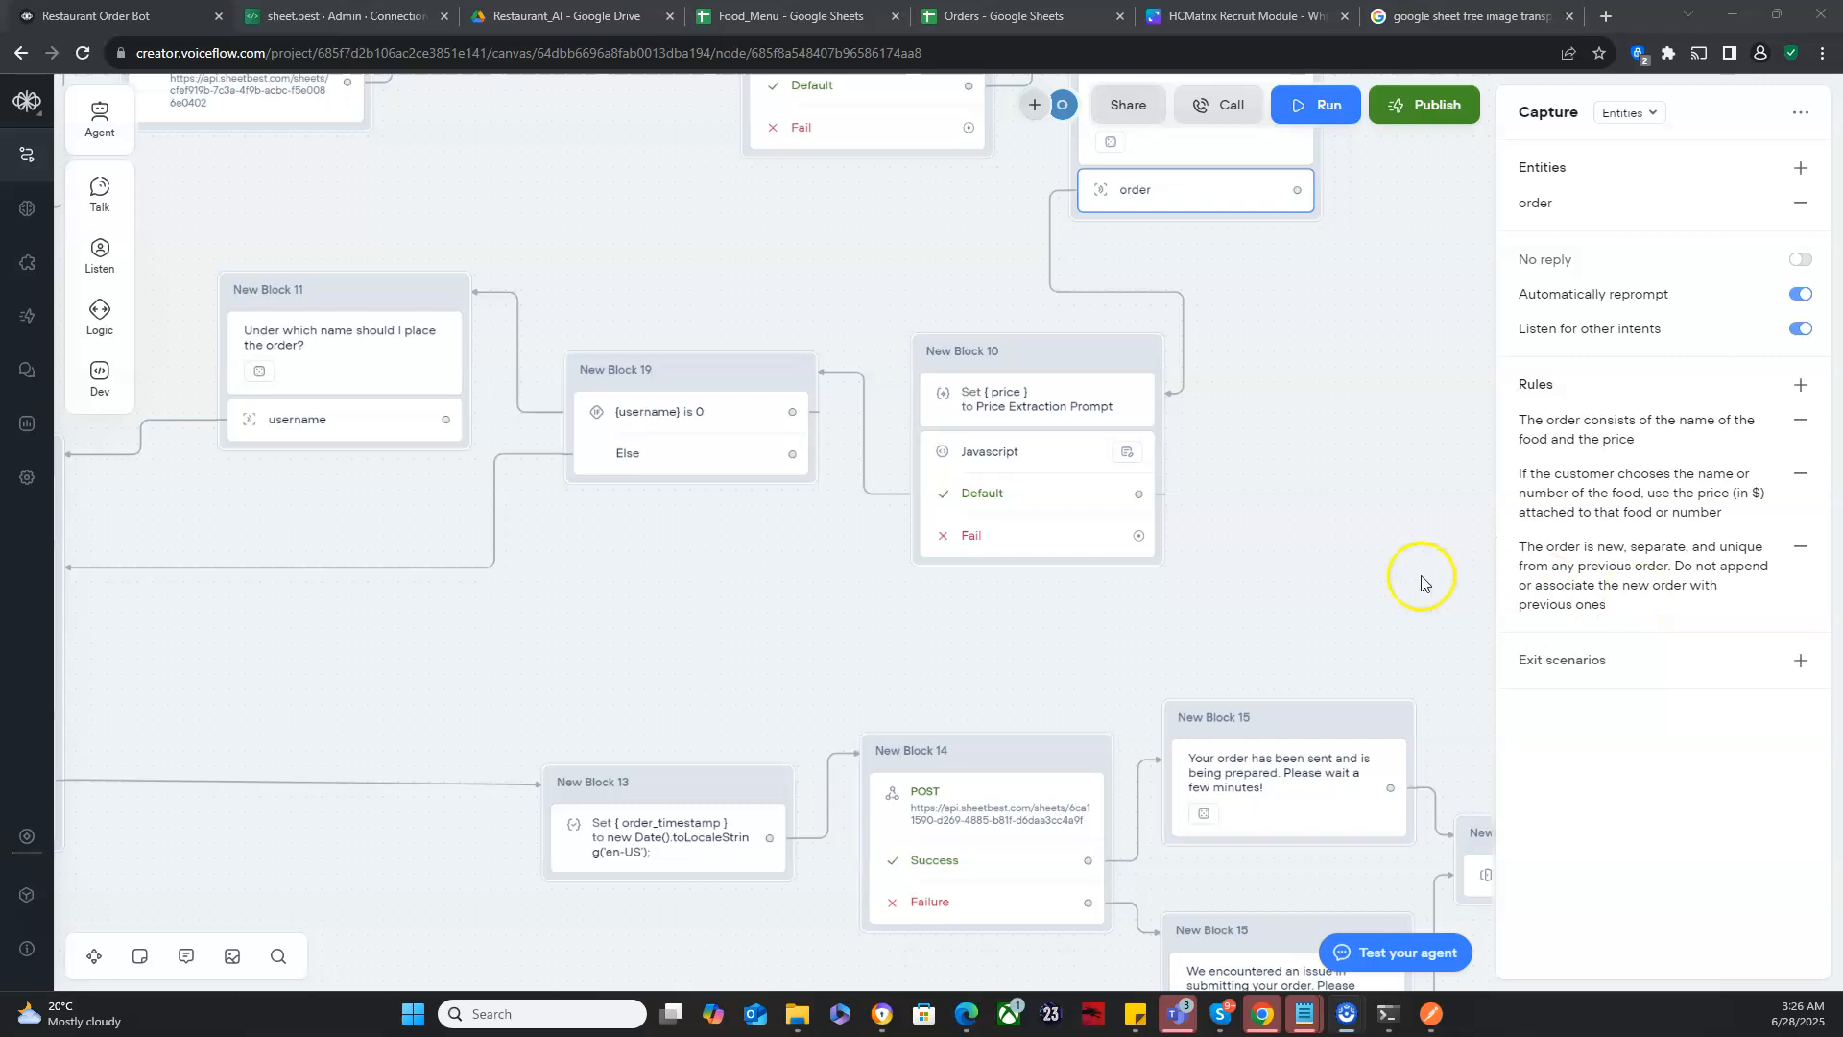
{"action": "left_click", "coordinate": [1309, 516]}
- Test the bot from the Start block, choosing lunch and ordering "Salad"
{"action": "left_click_drag", "start_coordinate": [860, 600], "coordinate": [1540, 678]}
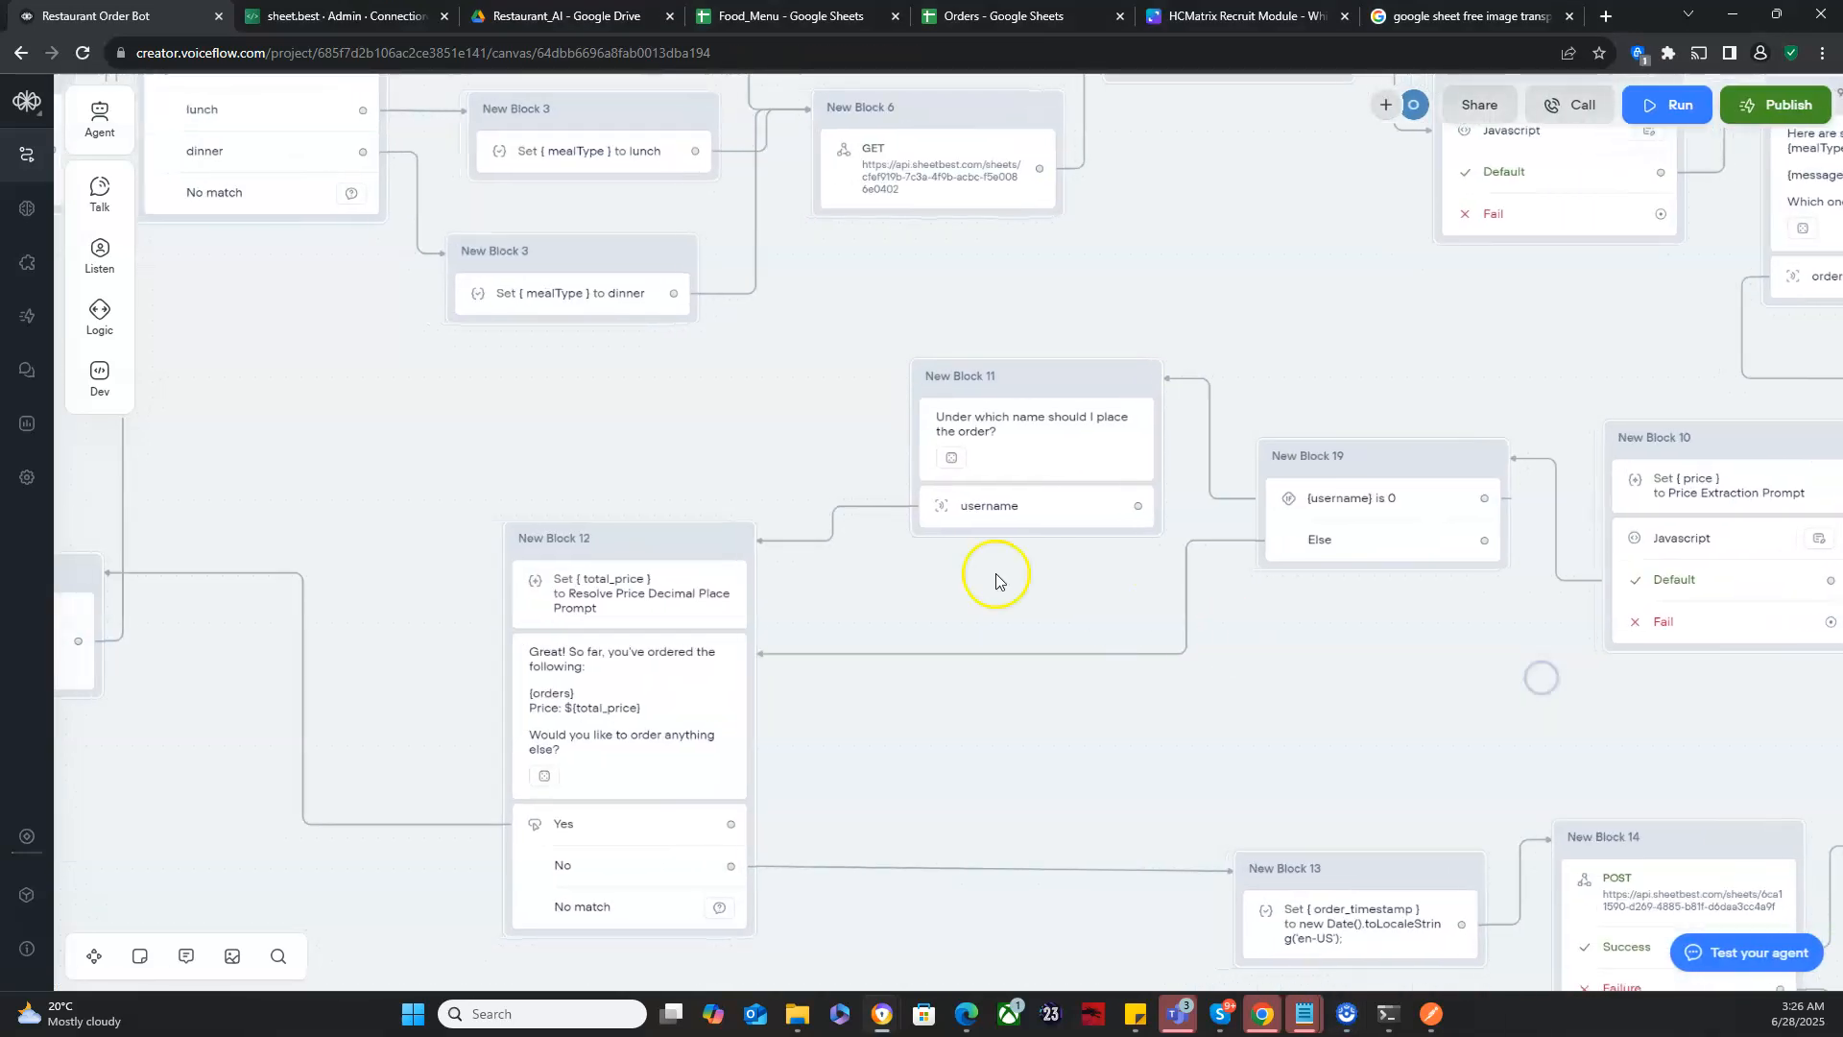
{"action": "left_click_drag", "start_coordinate": [730, 424], "coordinate": [1428, 586]}
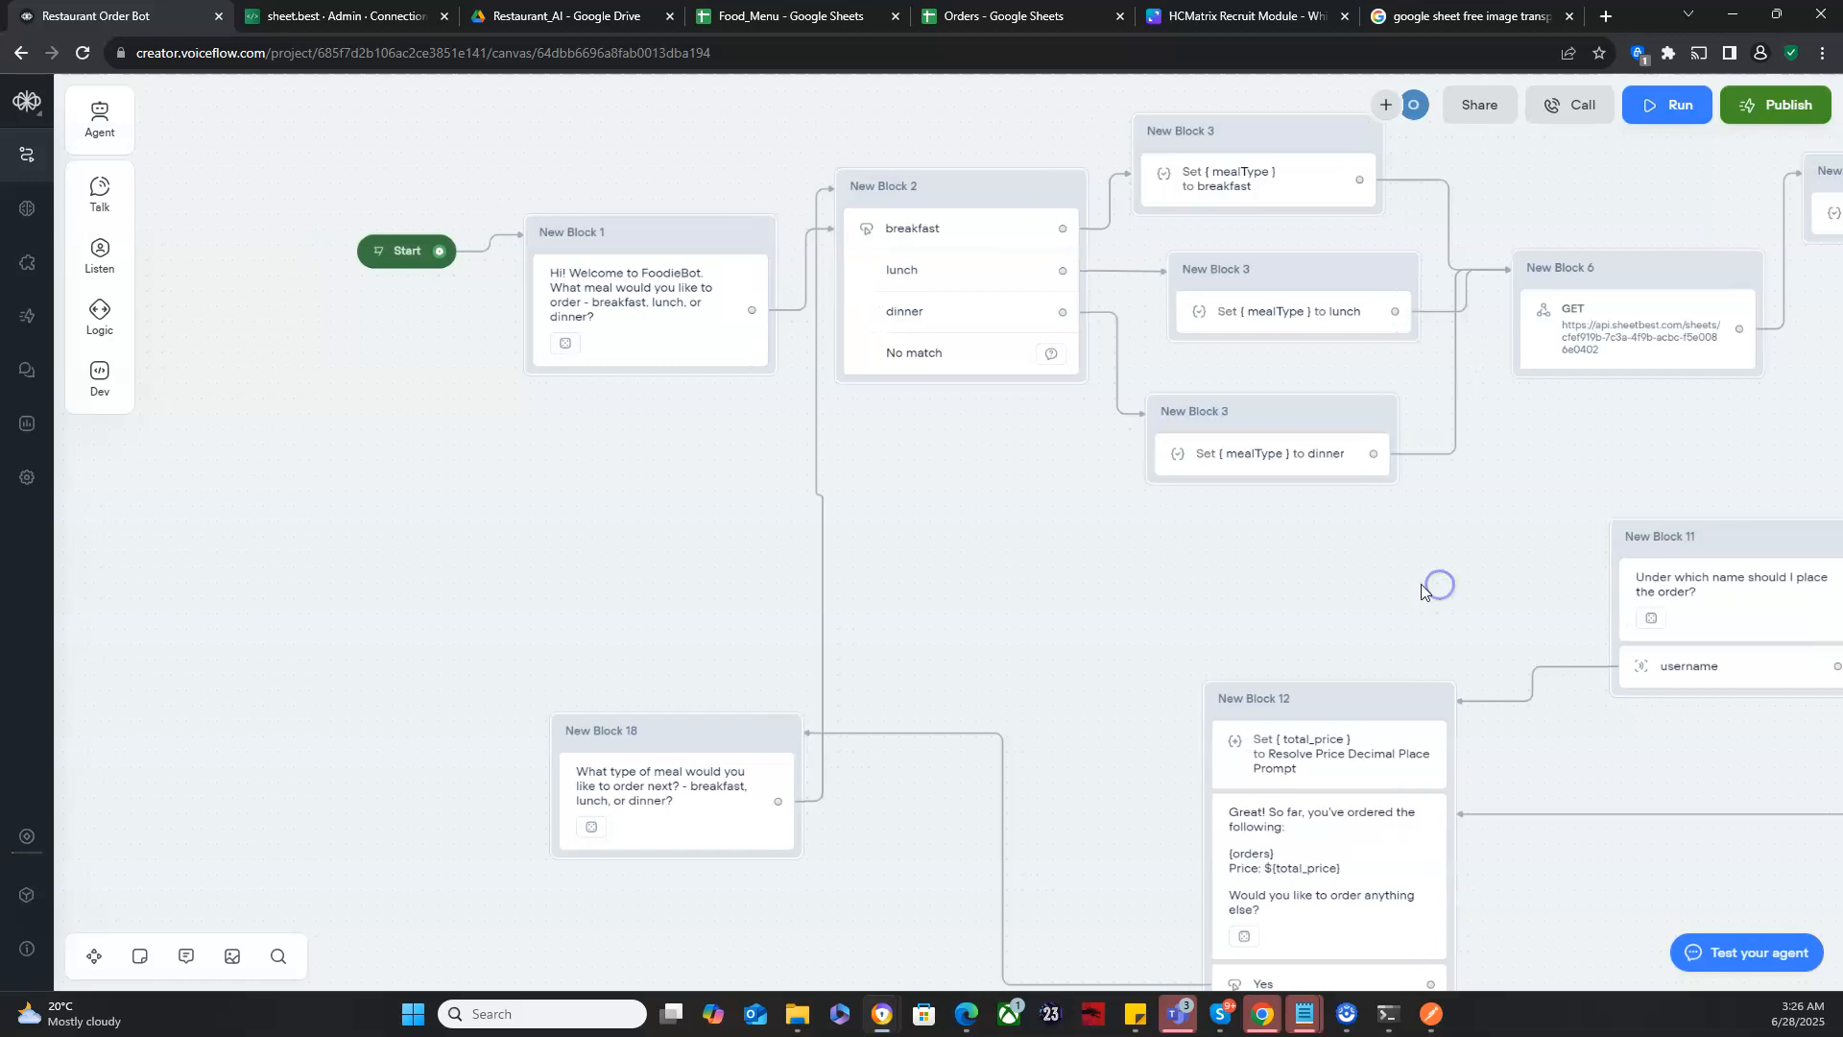
{"action": "left_click", "coordinate": [380, 255]}
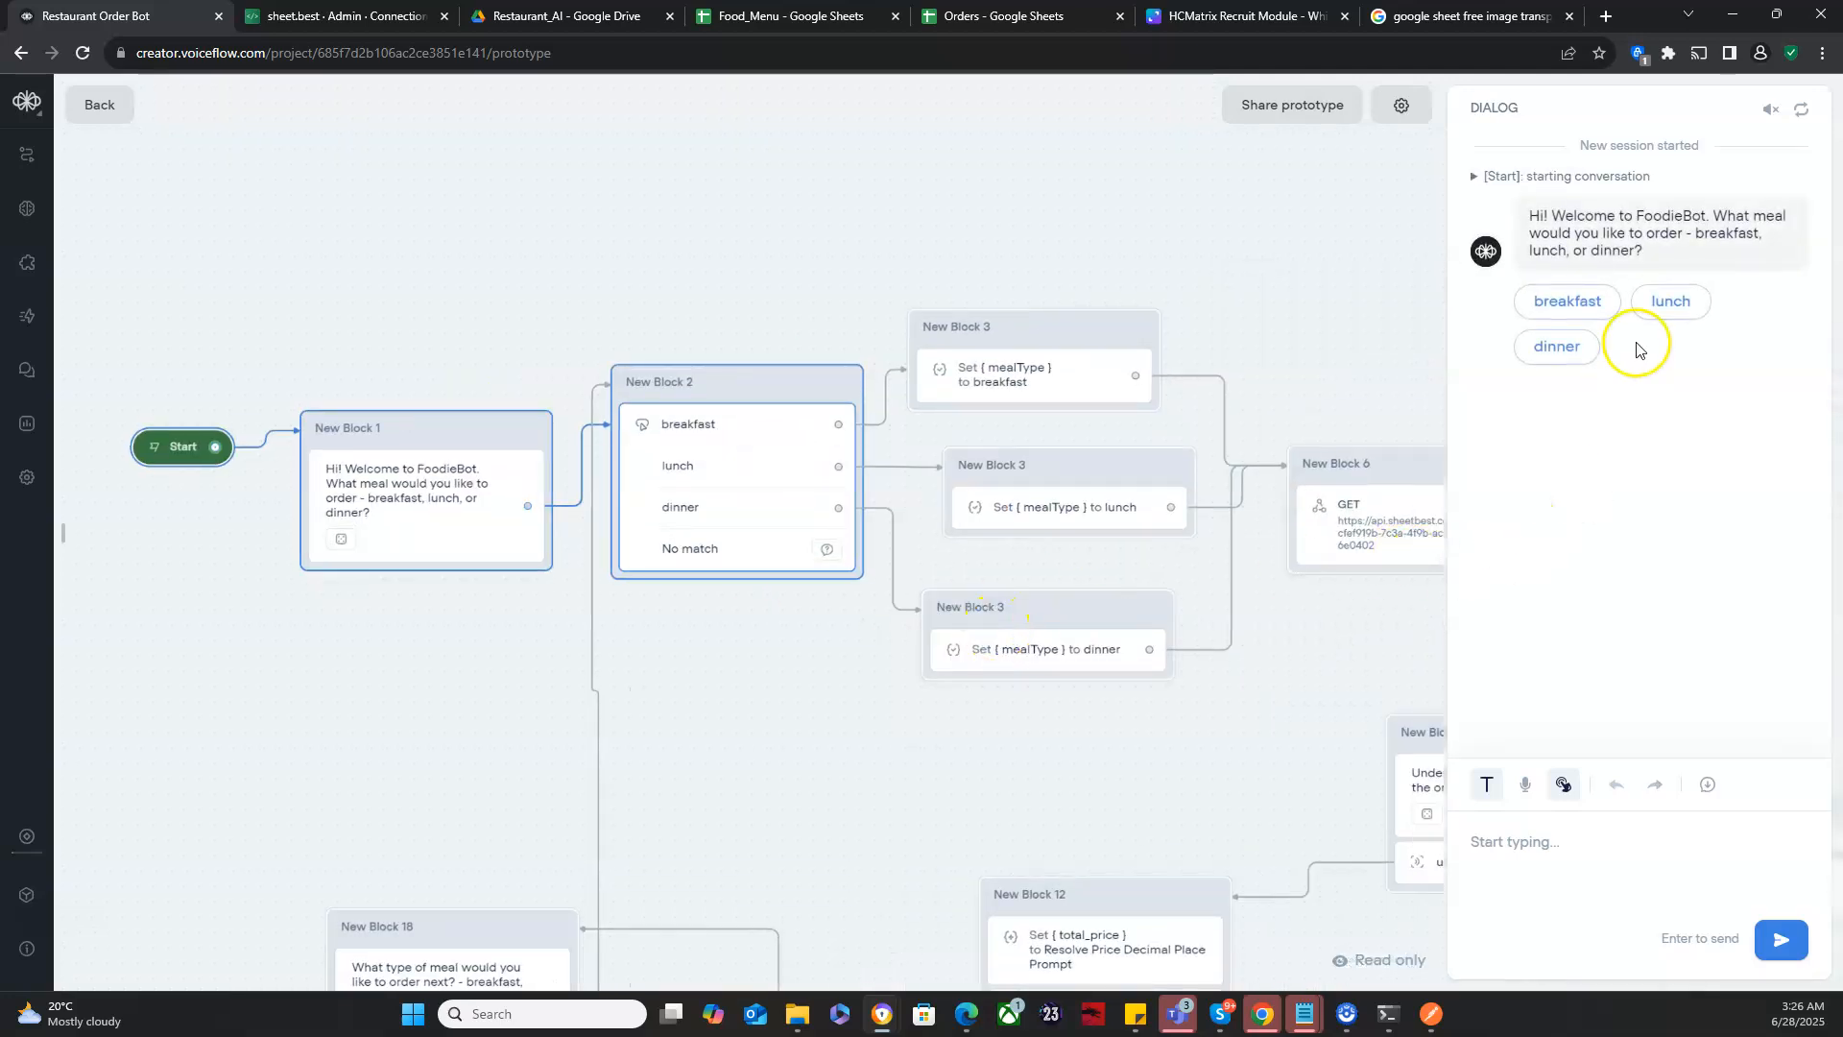
{"action": "left_click", "coordinate": [1671, 300]}
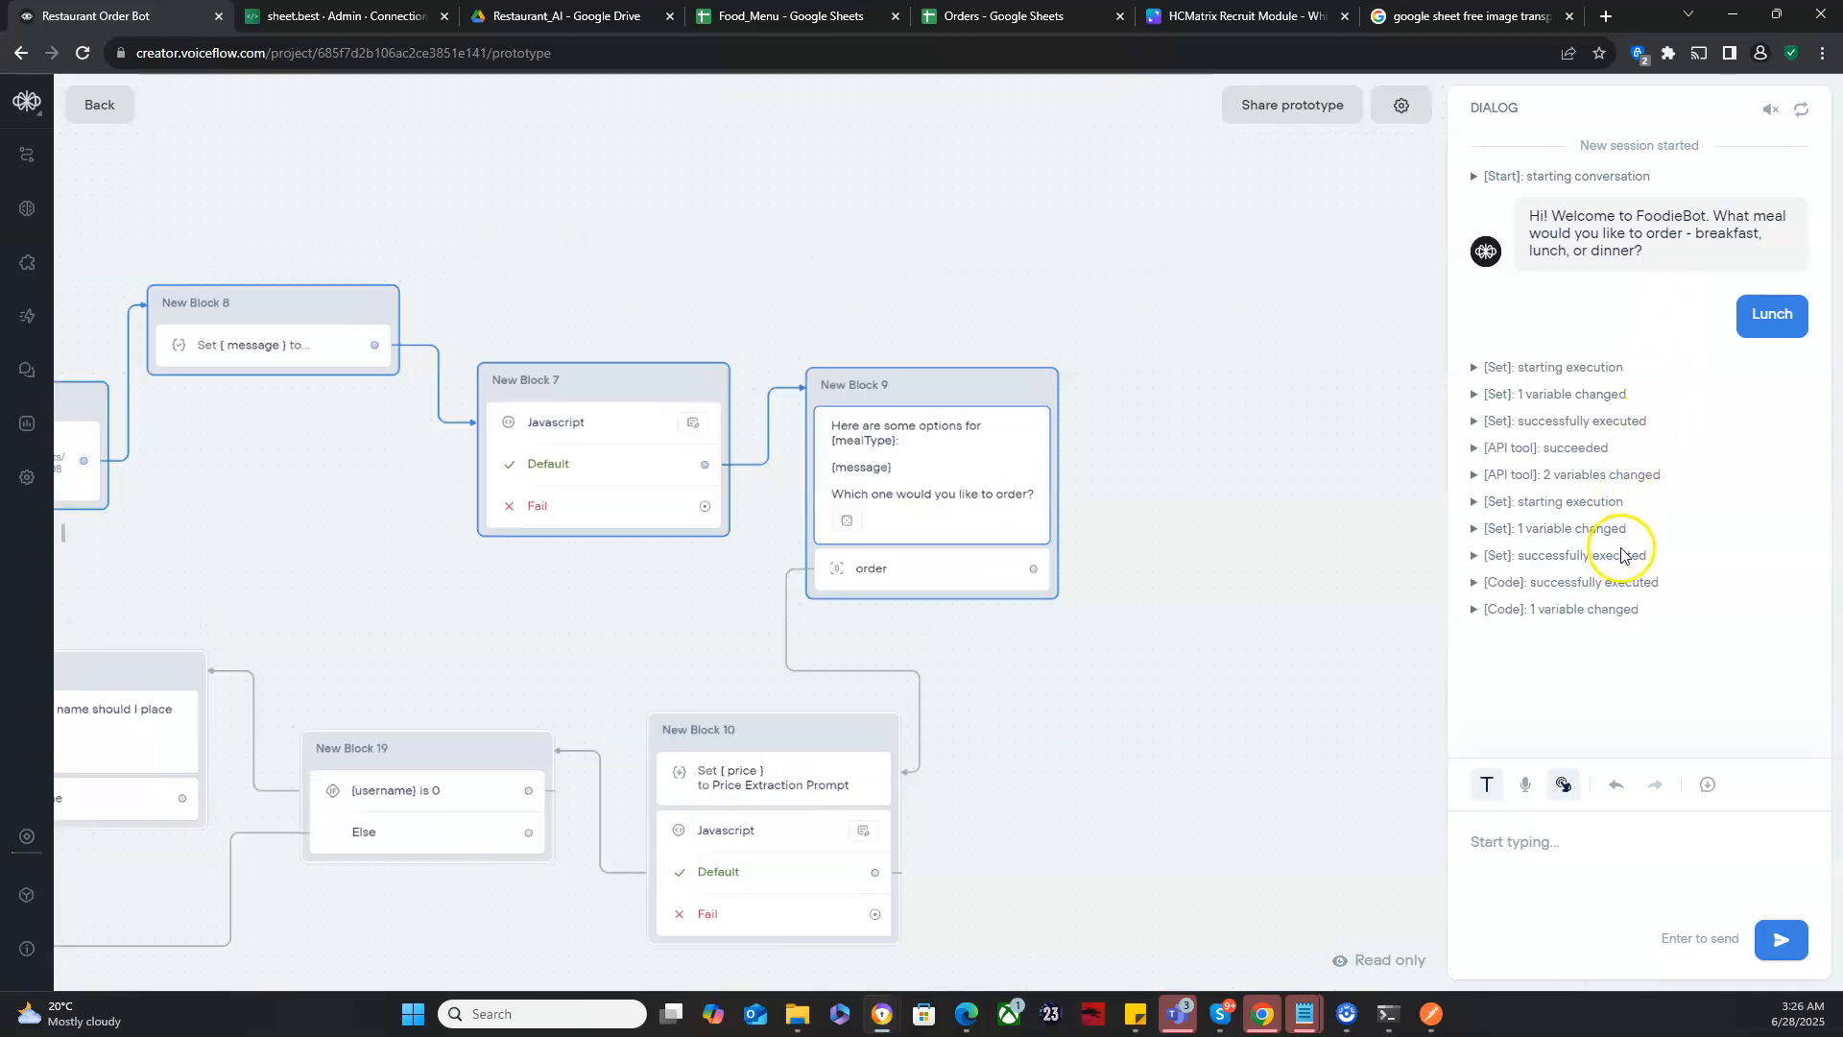
{"action": "left_click", "coordinate": [1541, 861]}
{"action": "type", "text": "Salad"}
{"action": "key", "text": "Return"}
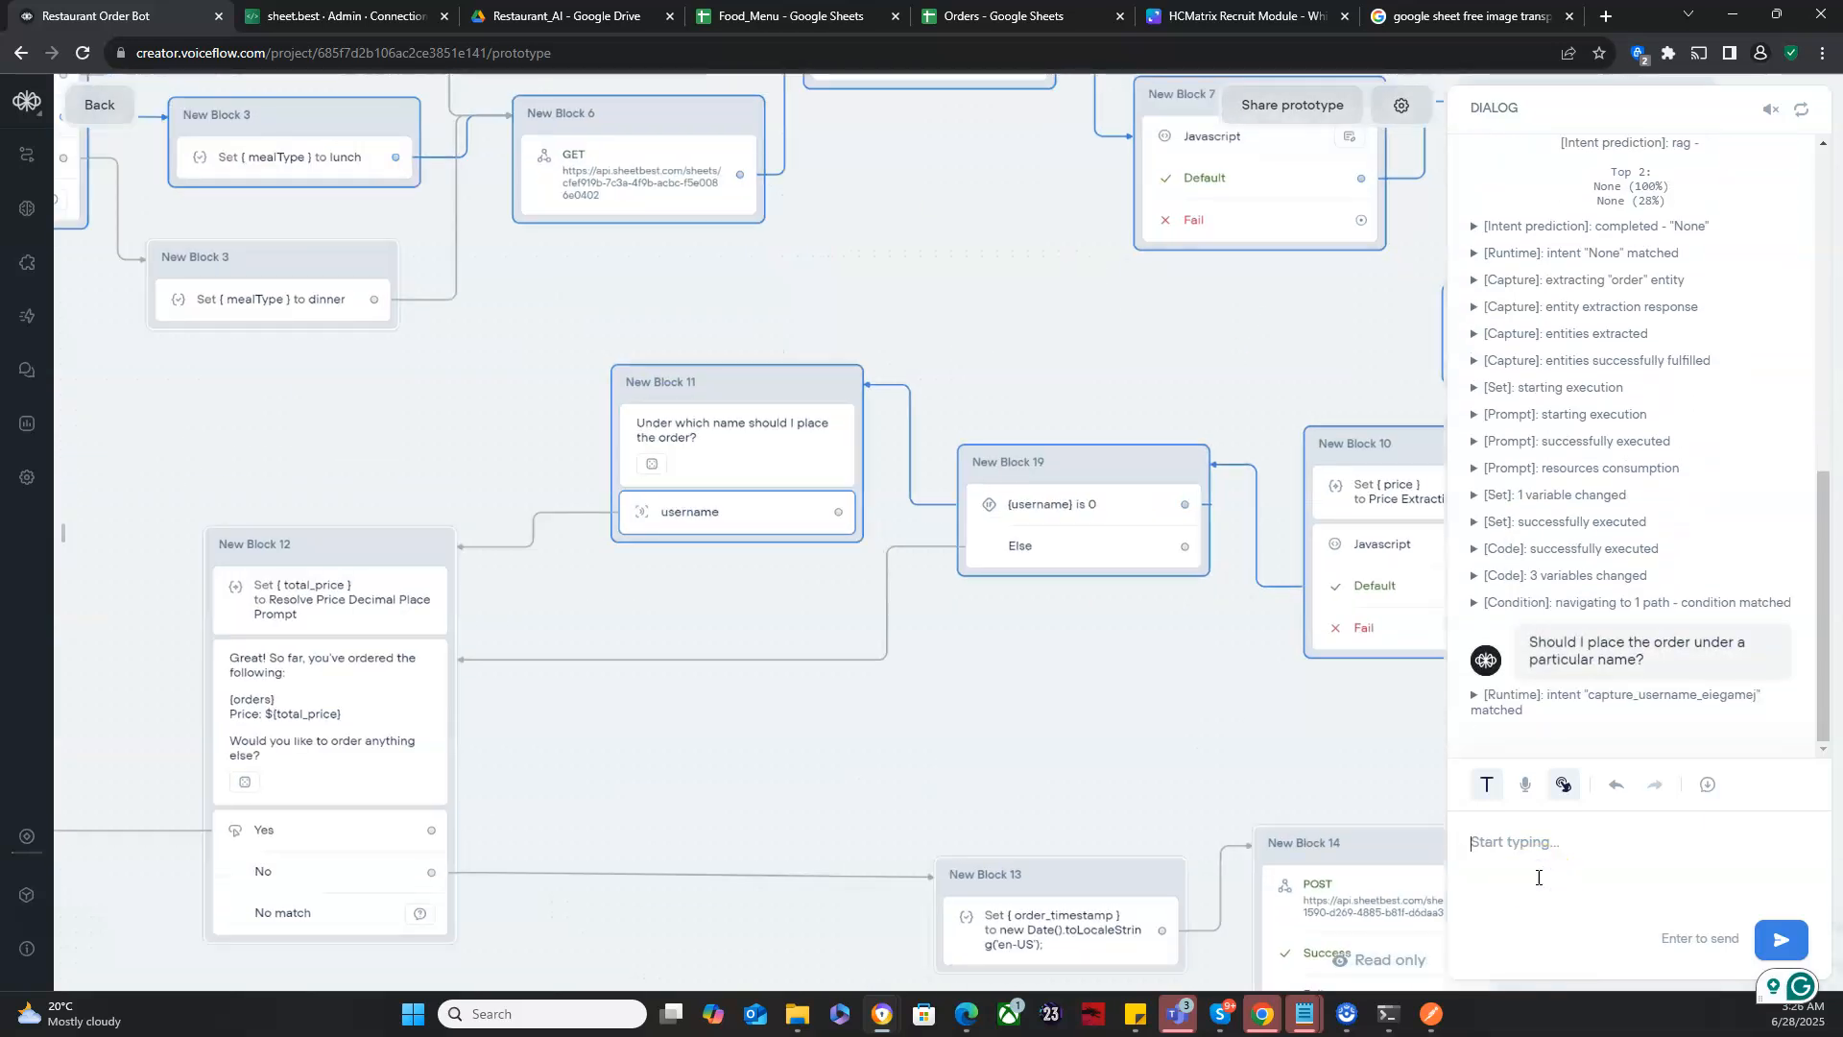
- Enter the customer's name for the order and answer Yes to ordering something else
{"action": "type", "text": "k"}
{"action": "key", "text": "Return"}
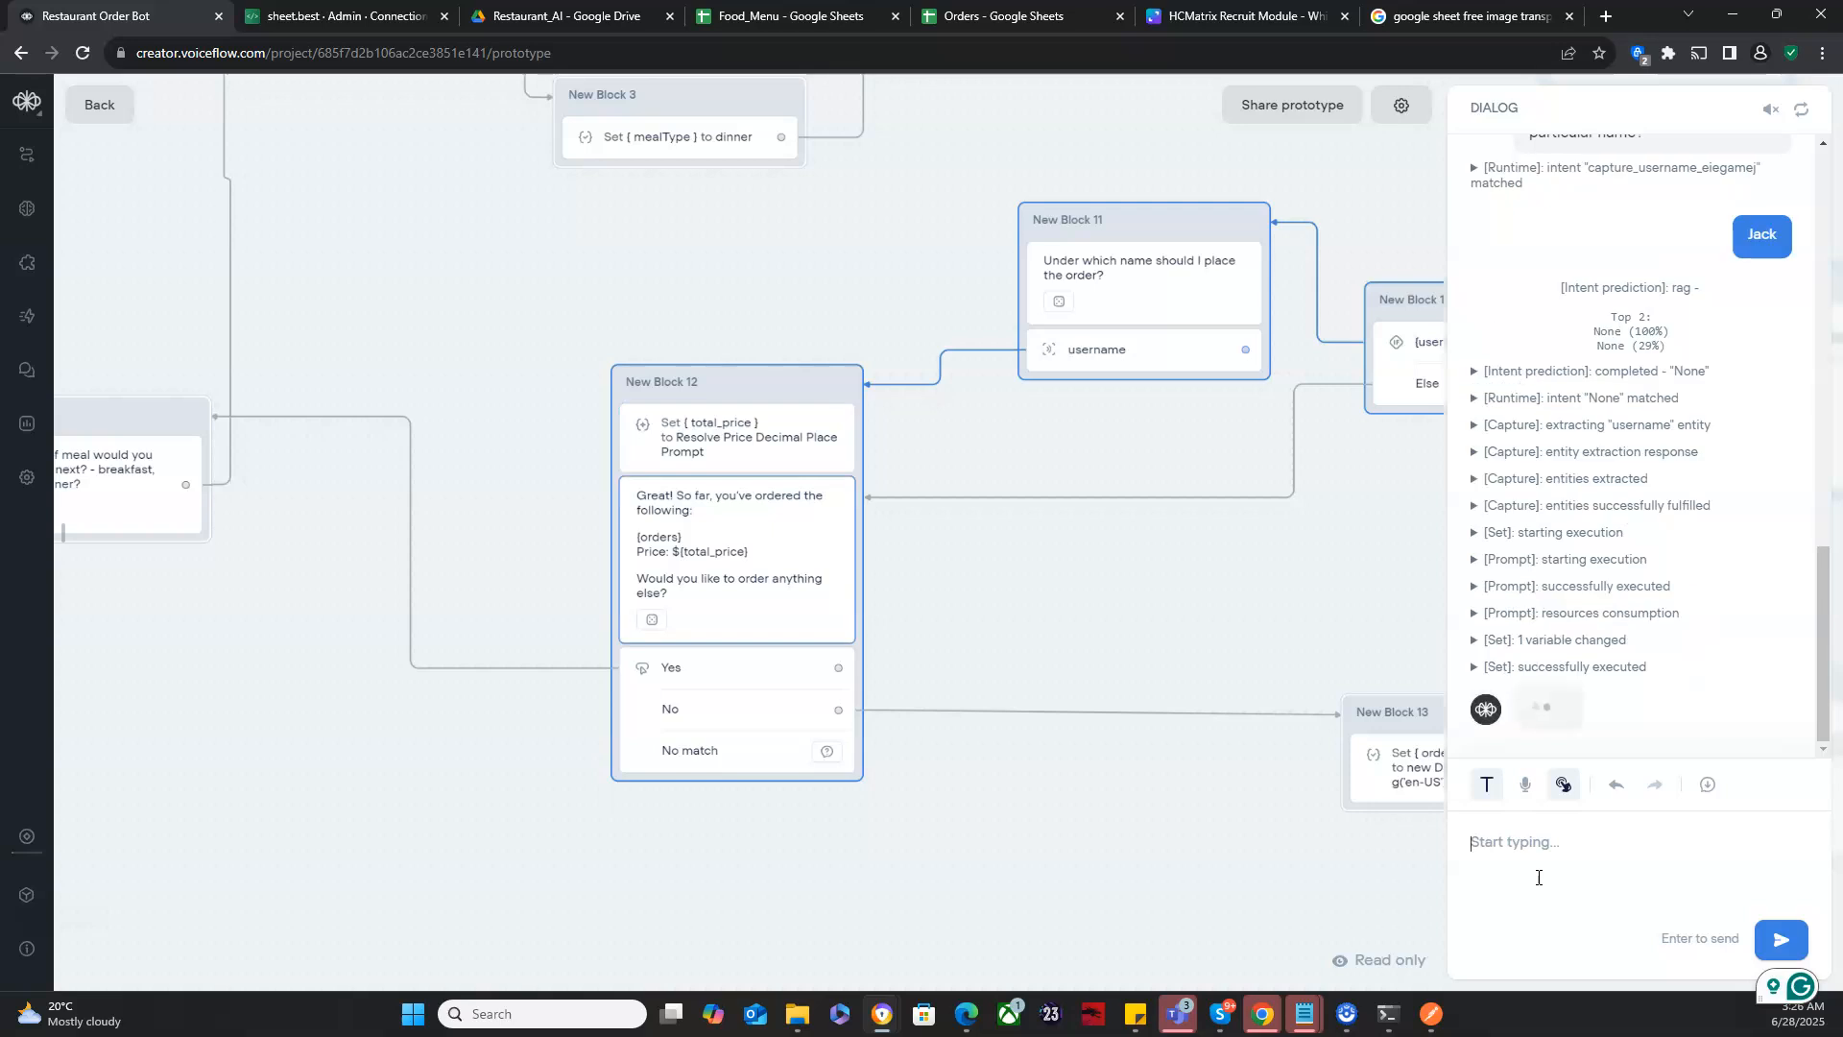
{"action": "left_click", "coordinate": [1547, 718]}
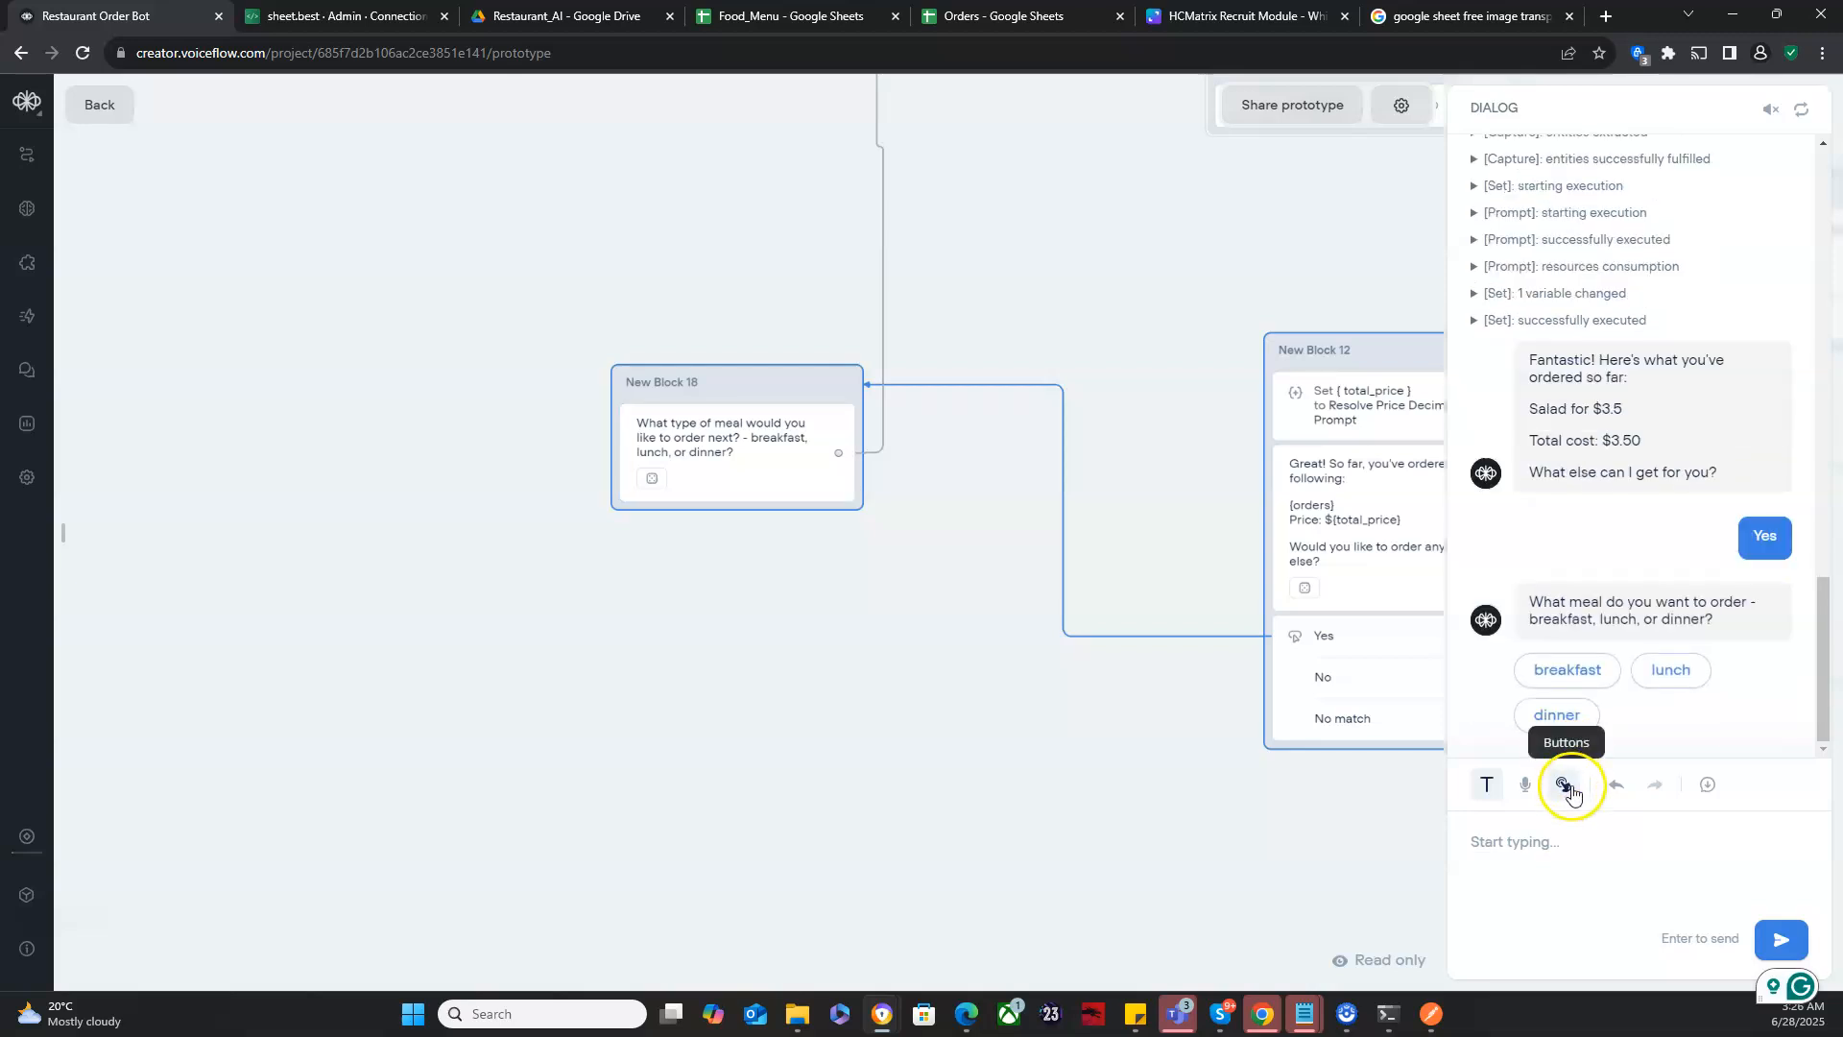
- Choose lunch for the second meal in the test dialog and order "chicken"
{"action": "left_click", "coordinate": [1670, 669]}
{"action": "left_click", "coordinate": [1622, 844]}
{"action": "type", "text": "chicken"}
{"action": "key", "text": "Return"}
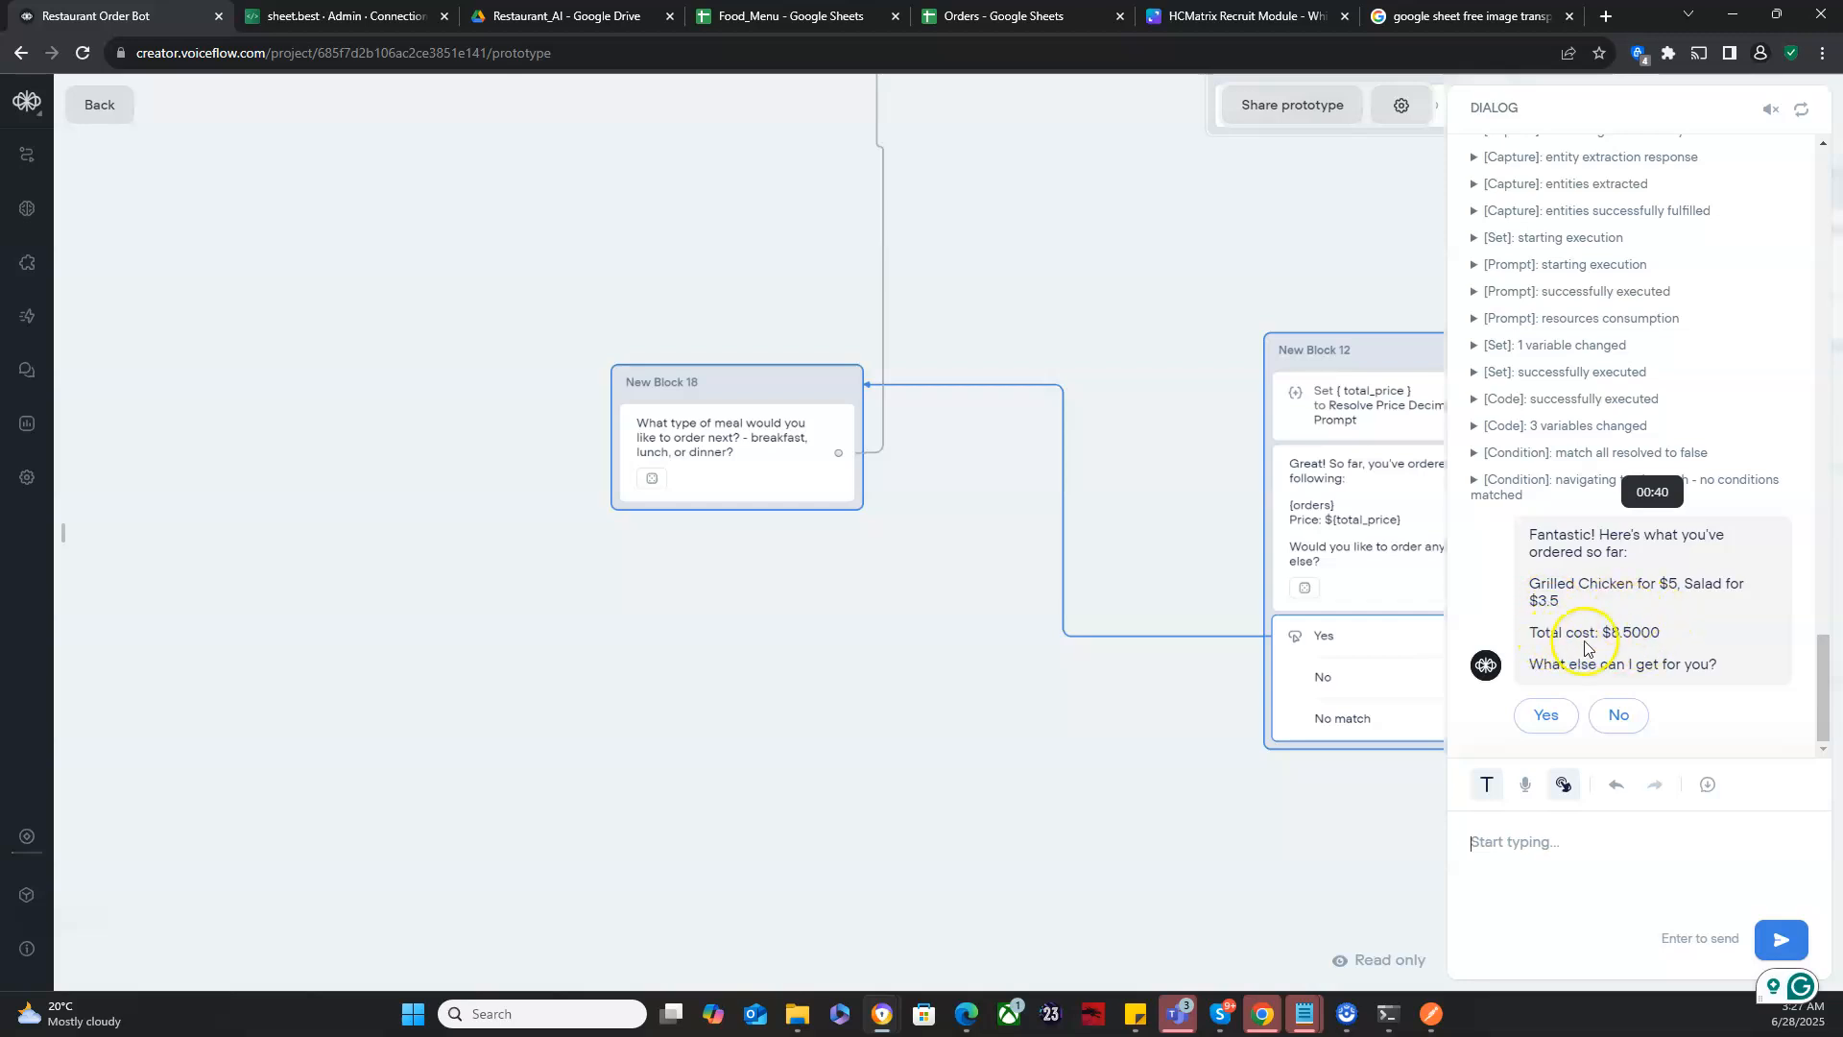
- Answer No to further items to submit the order, and review the test dialog's order summary
{"action": "left_click", "coordinate": [1623, 716]}
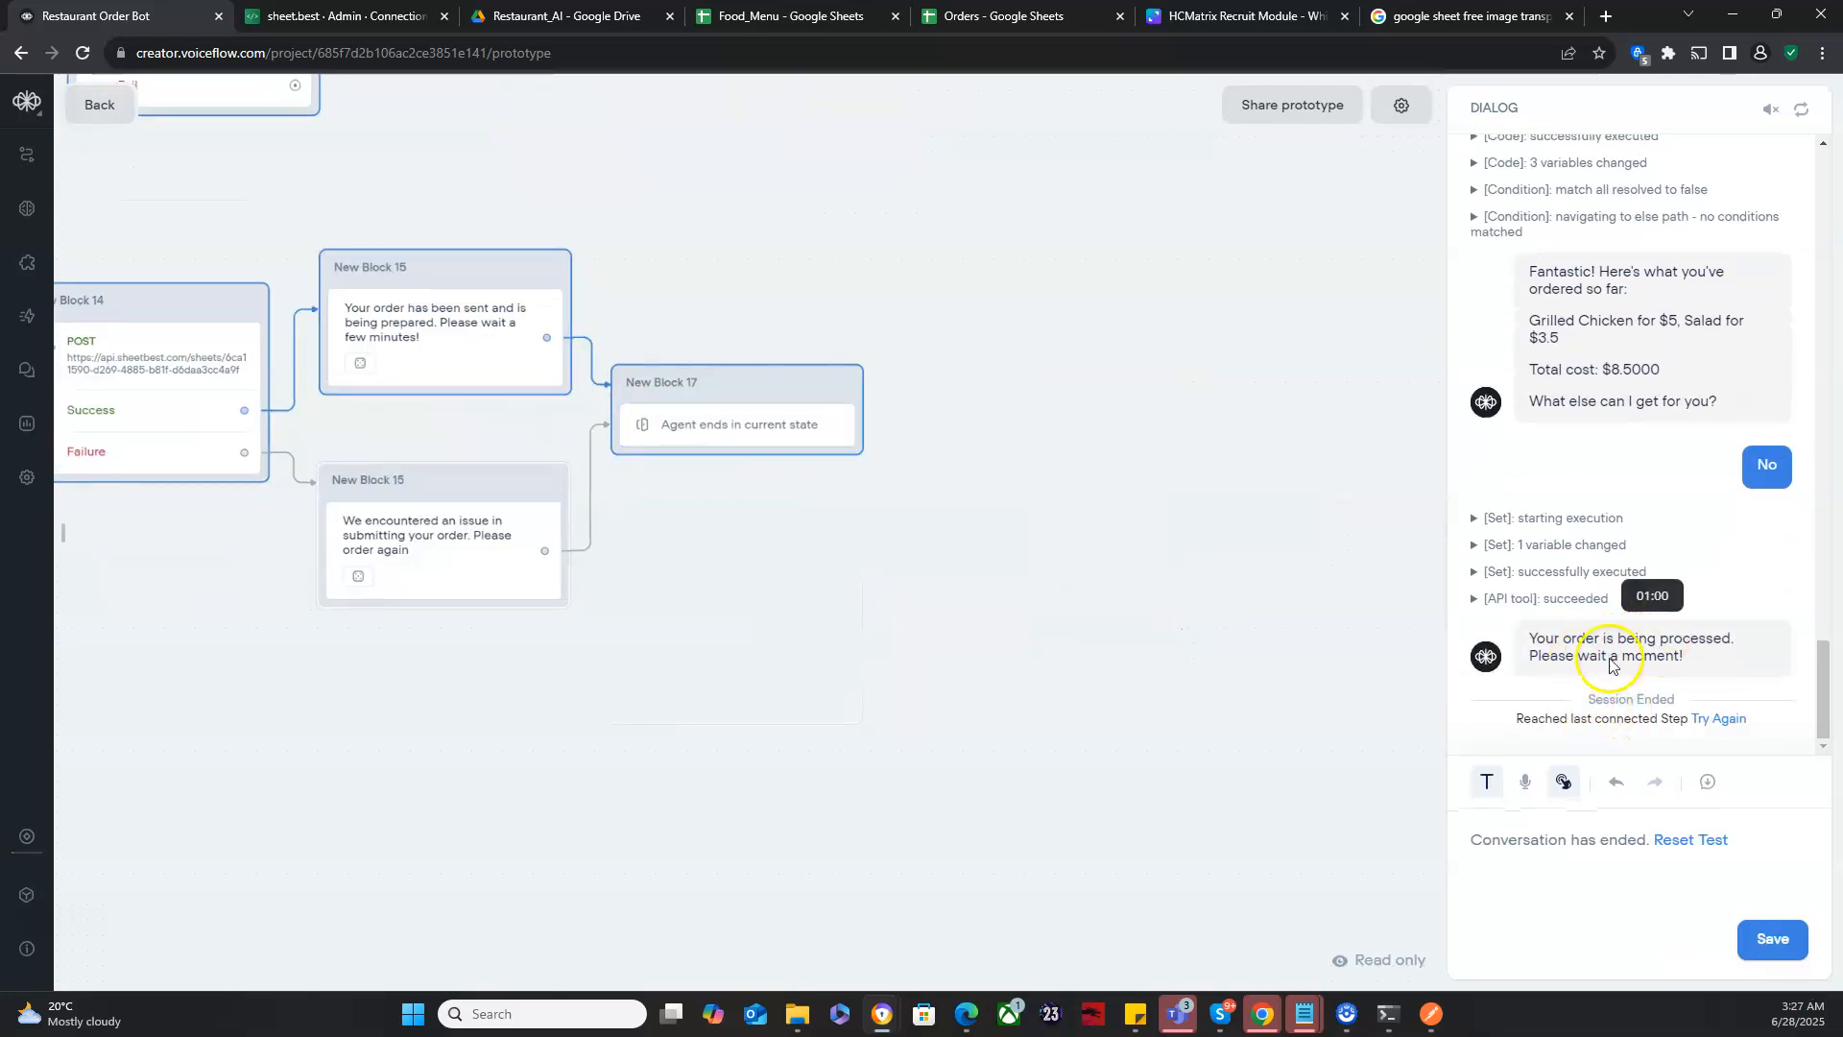
{"action": "scroll", "coordinate": [1642, 428], "scroll_direction": "up", "scroll_amount": 2}
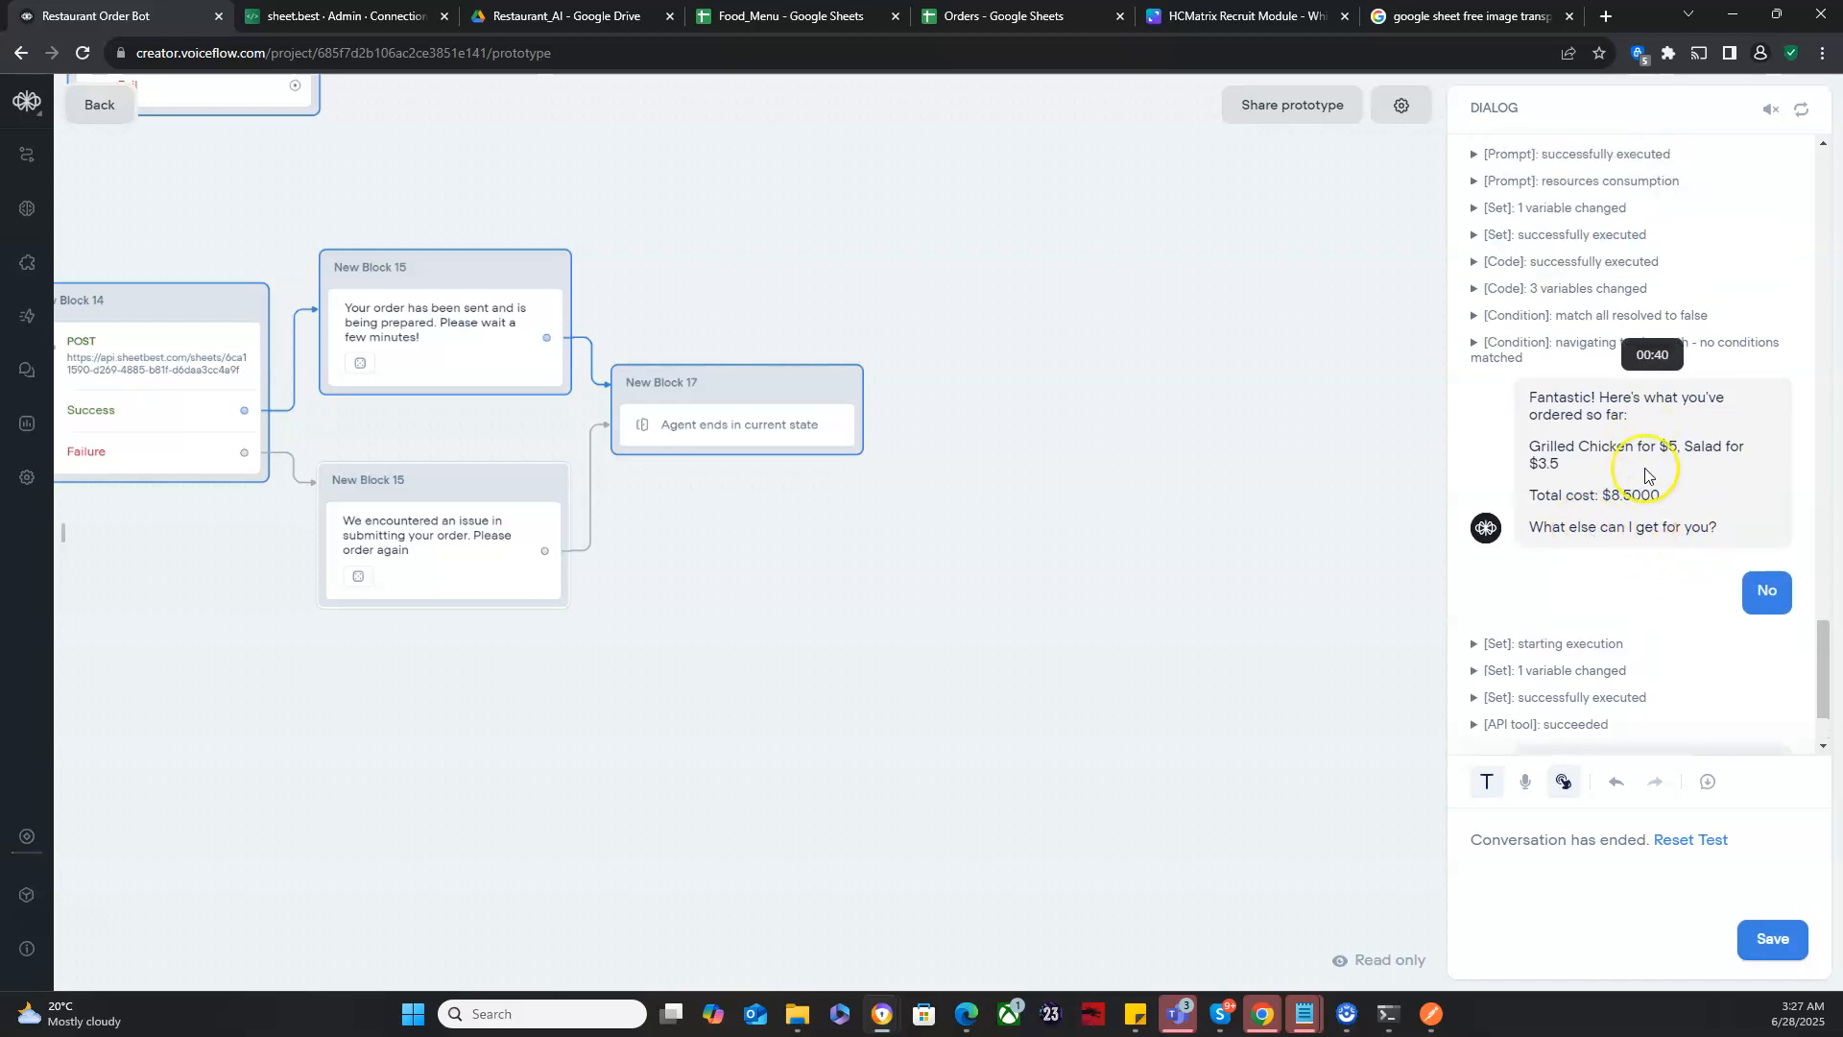
{"action": "scroll", "coordinate": [1645, 474], "scroll_direction": "up", "scroll_amount": 4}
{"action": "scroll", "coordinate": [1645, 474], "scroll_direction": "up", "scroll_amount": 5}
{"action": "scroll", "coordinate": [1645, 475], "scroll_direction": "down", "scroll_amount": 10}
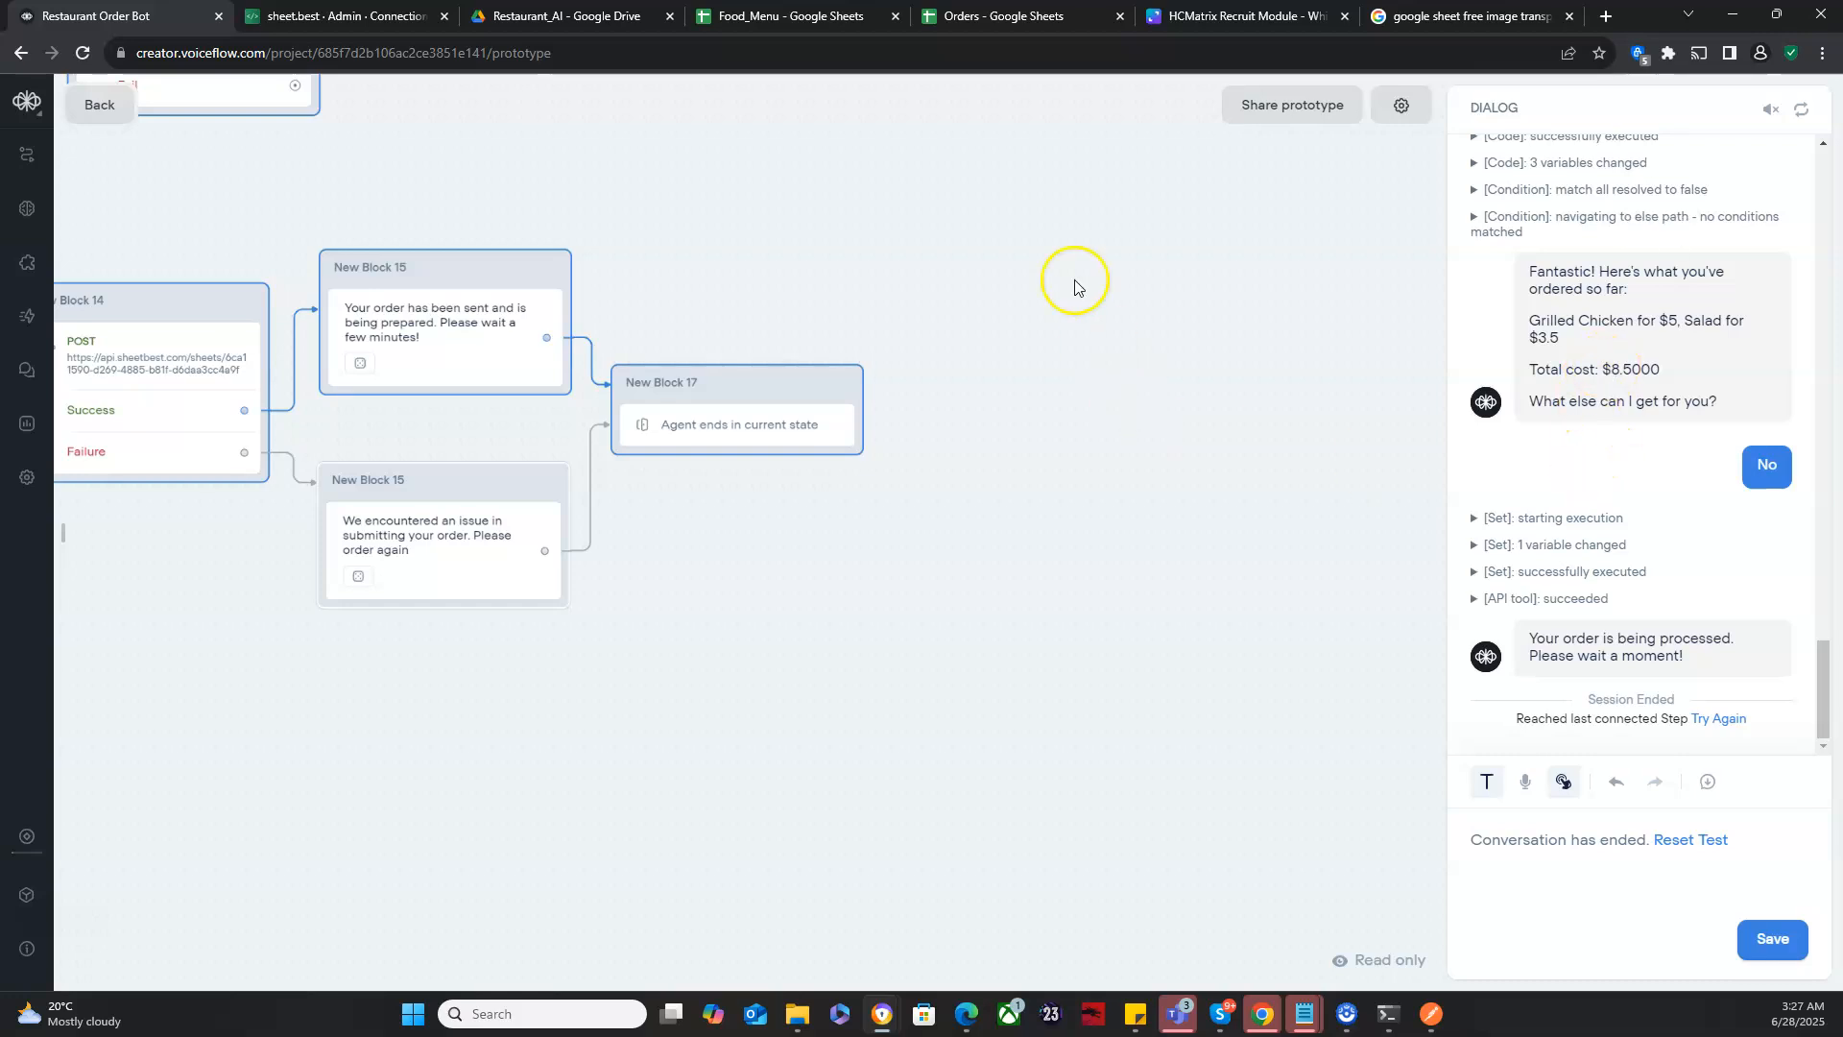
- Switch to the Orders spreadsheet in Google Sheets, select row 5, and widen the Order column
{"action": "left_click", "coordinate": [1051, 9]}
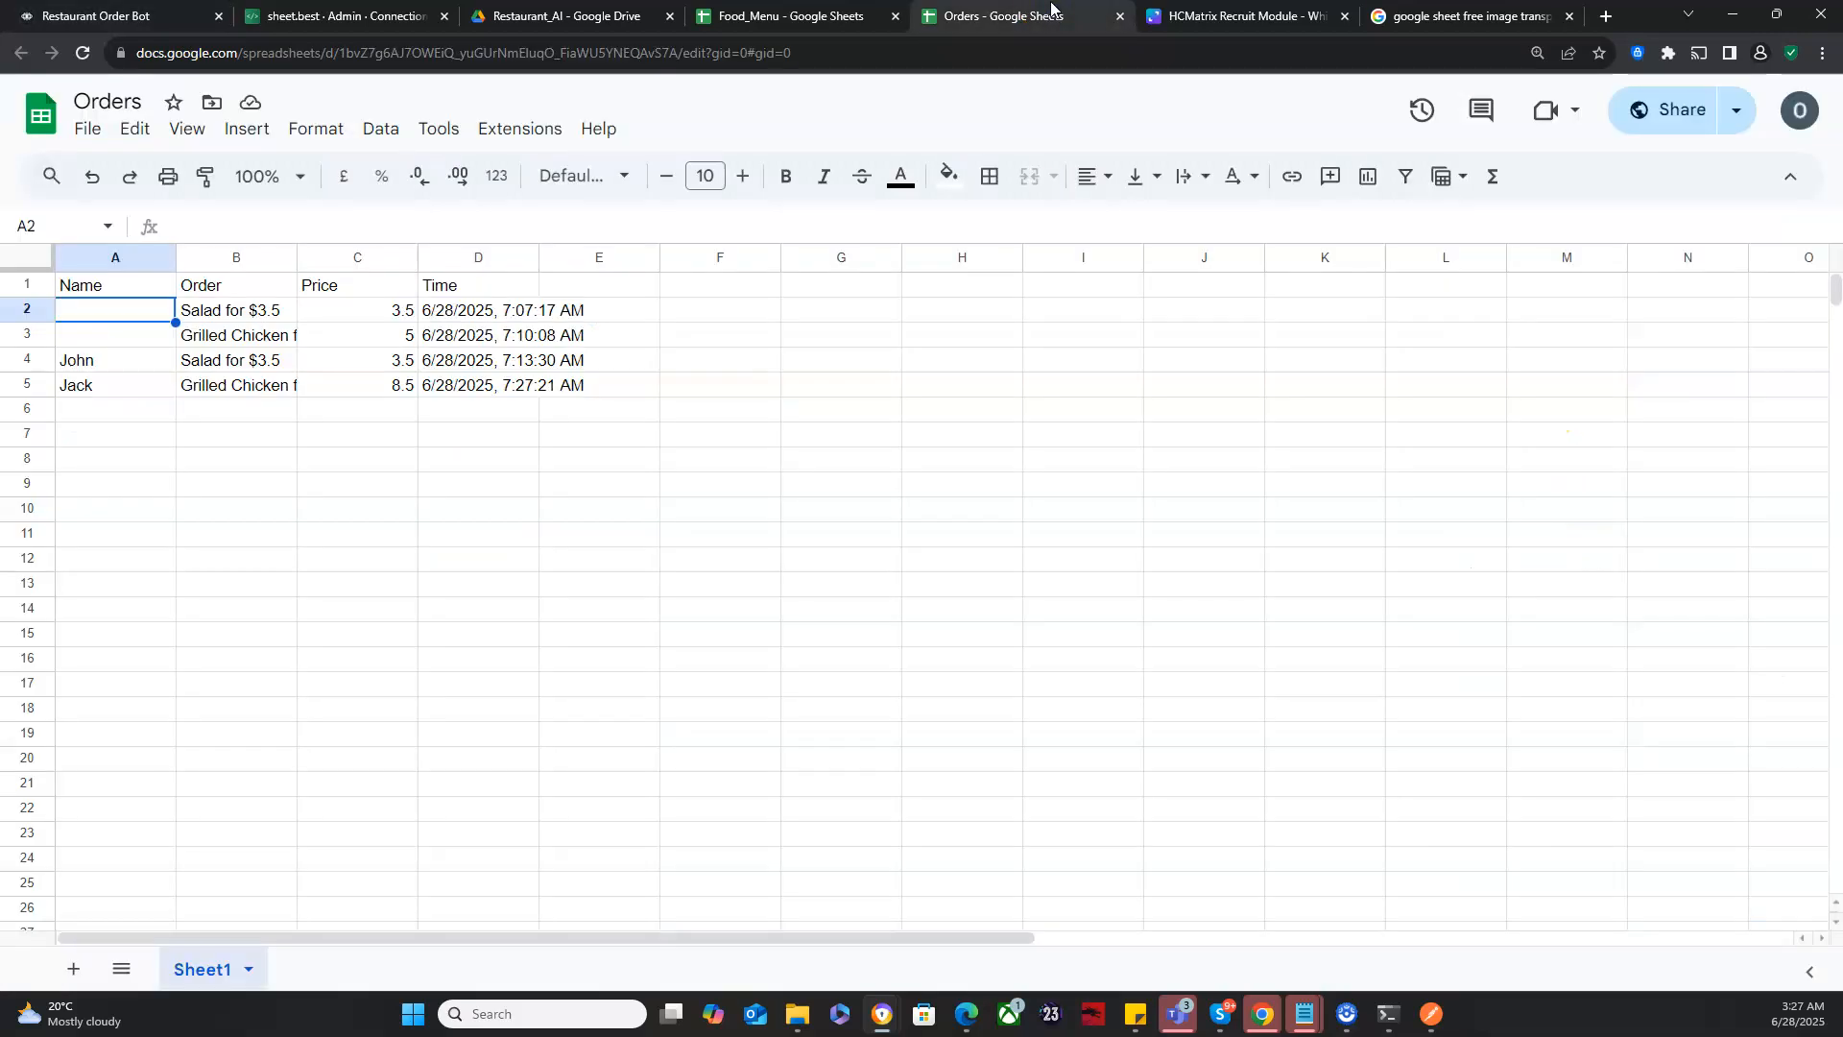
{"action": "left_click", "coordinate": [32, 383]}
{"action": "left_click_drag", "start_coordinate": [296, 257], "coordinate": [411, 257]}
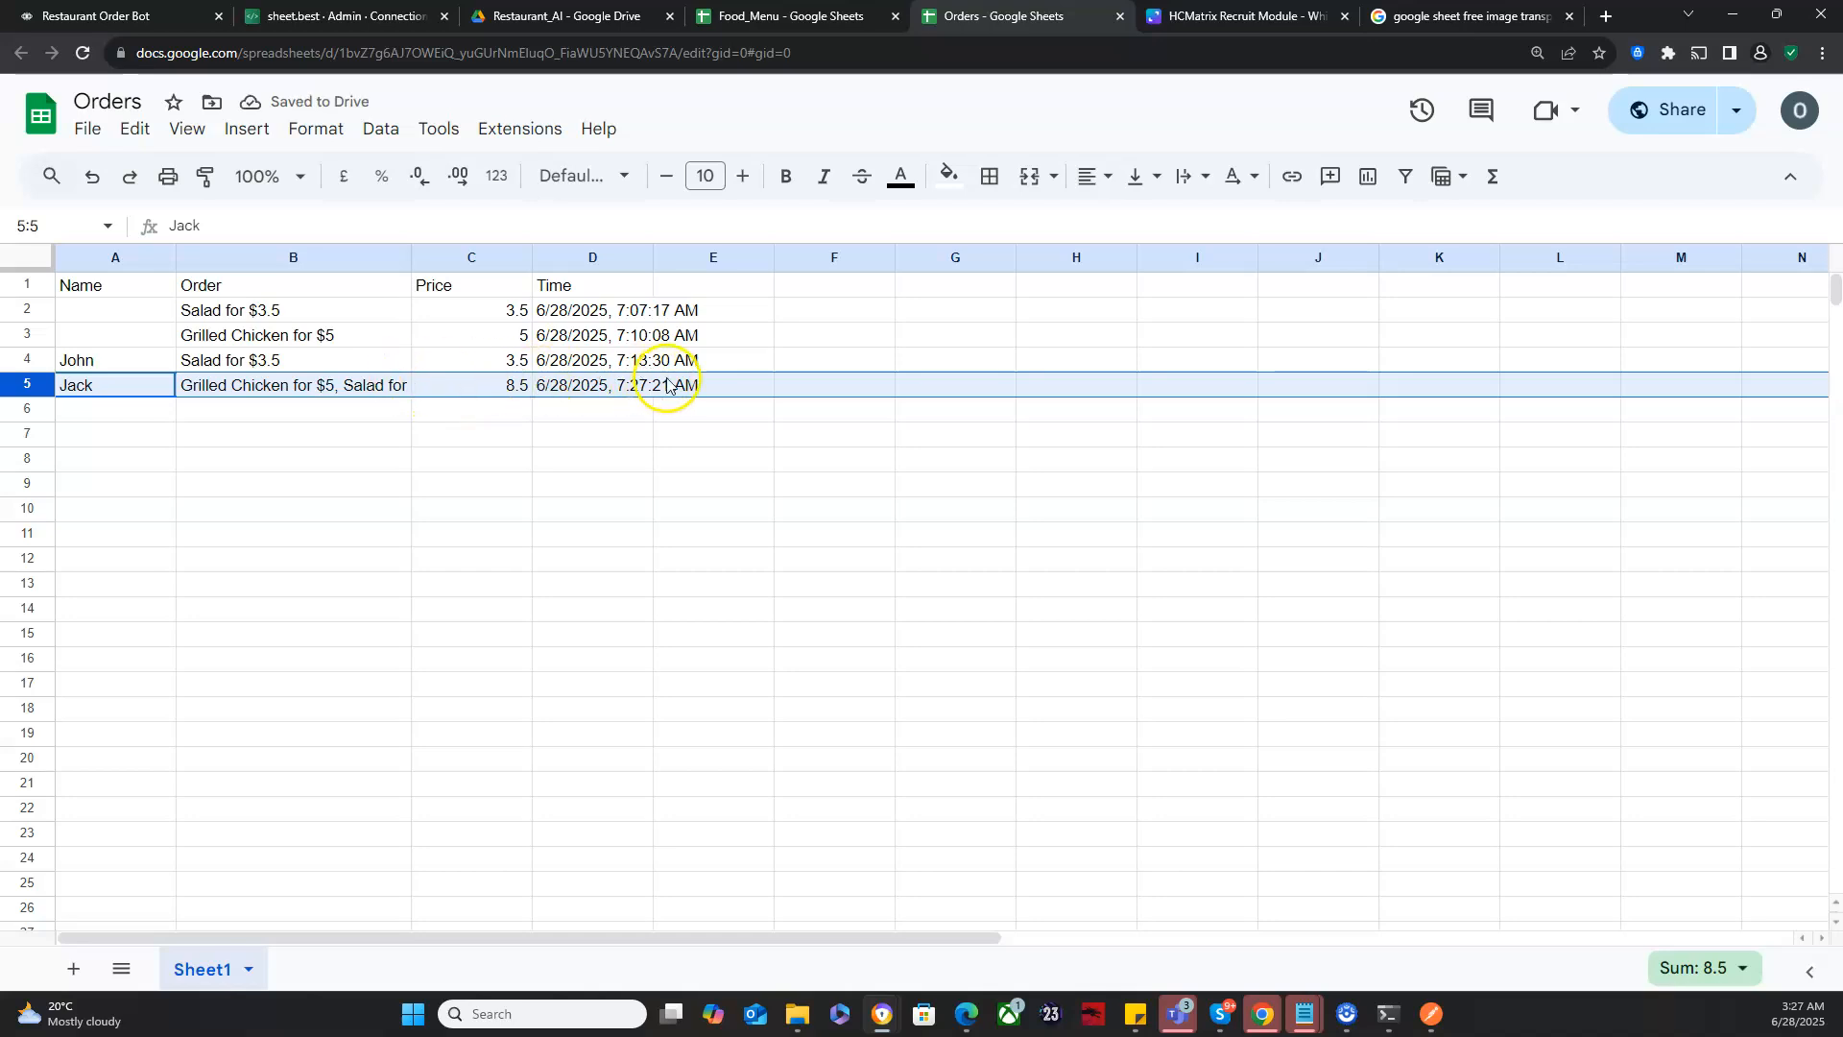
- Return to the Voiceflow prototype and examine the path the test conversation took through the flow's blocks
{"action": "left_click", "coordinate": [159, 14]}
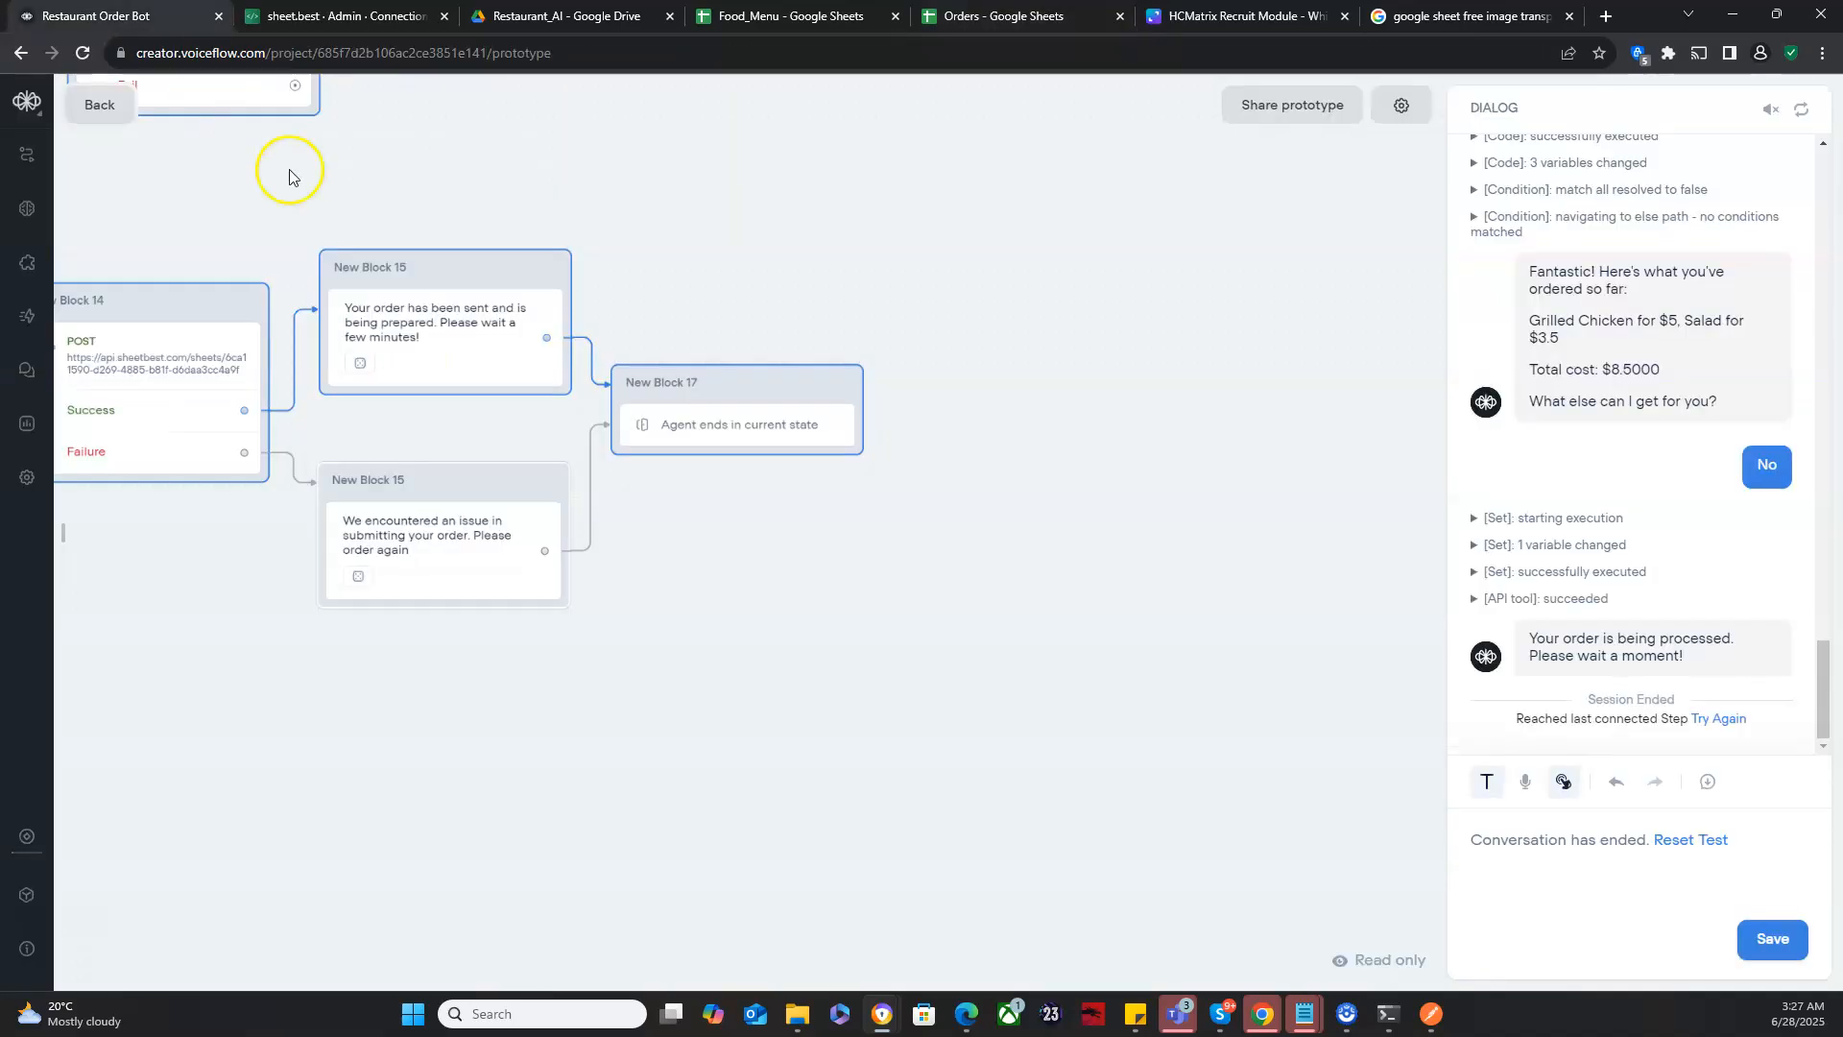
{"action": "left_click_drag", "start_coordinate": [572, 631], "coordinate": [1033, 588]}
{"action": "left_click_drag", "start_coordinate": [518, 567], "coordinate": [971, 595]}
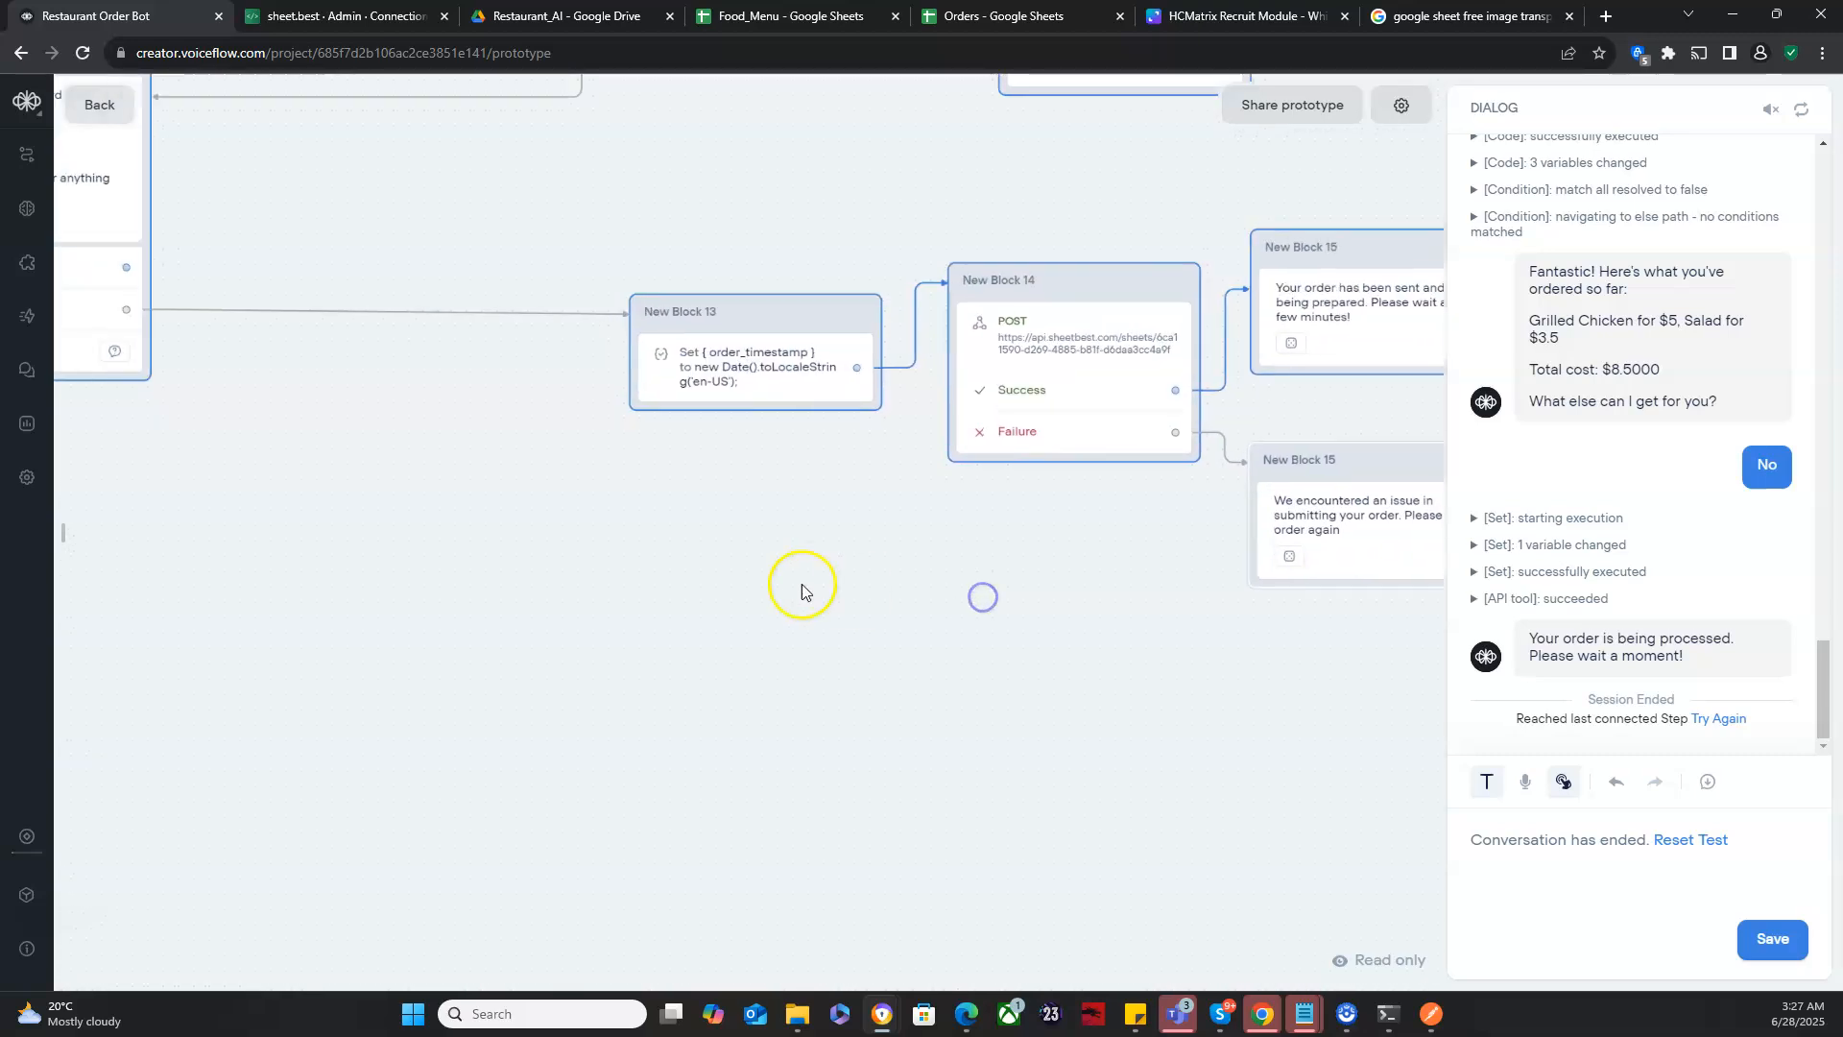
{"action": "left_click_drag", "start_coordinate": [712, 576], "coordinate": [1253, 877]}
{"action": "left_click_drag", "start_coordinate": [1075, 506], "coordinate": [1075, 666]}
{"action": "scroll", "coordinate": [1075, 666], "scroll_direction": "down", "scroll_amount": 3}
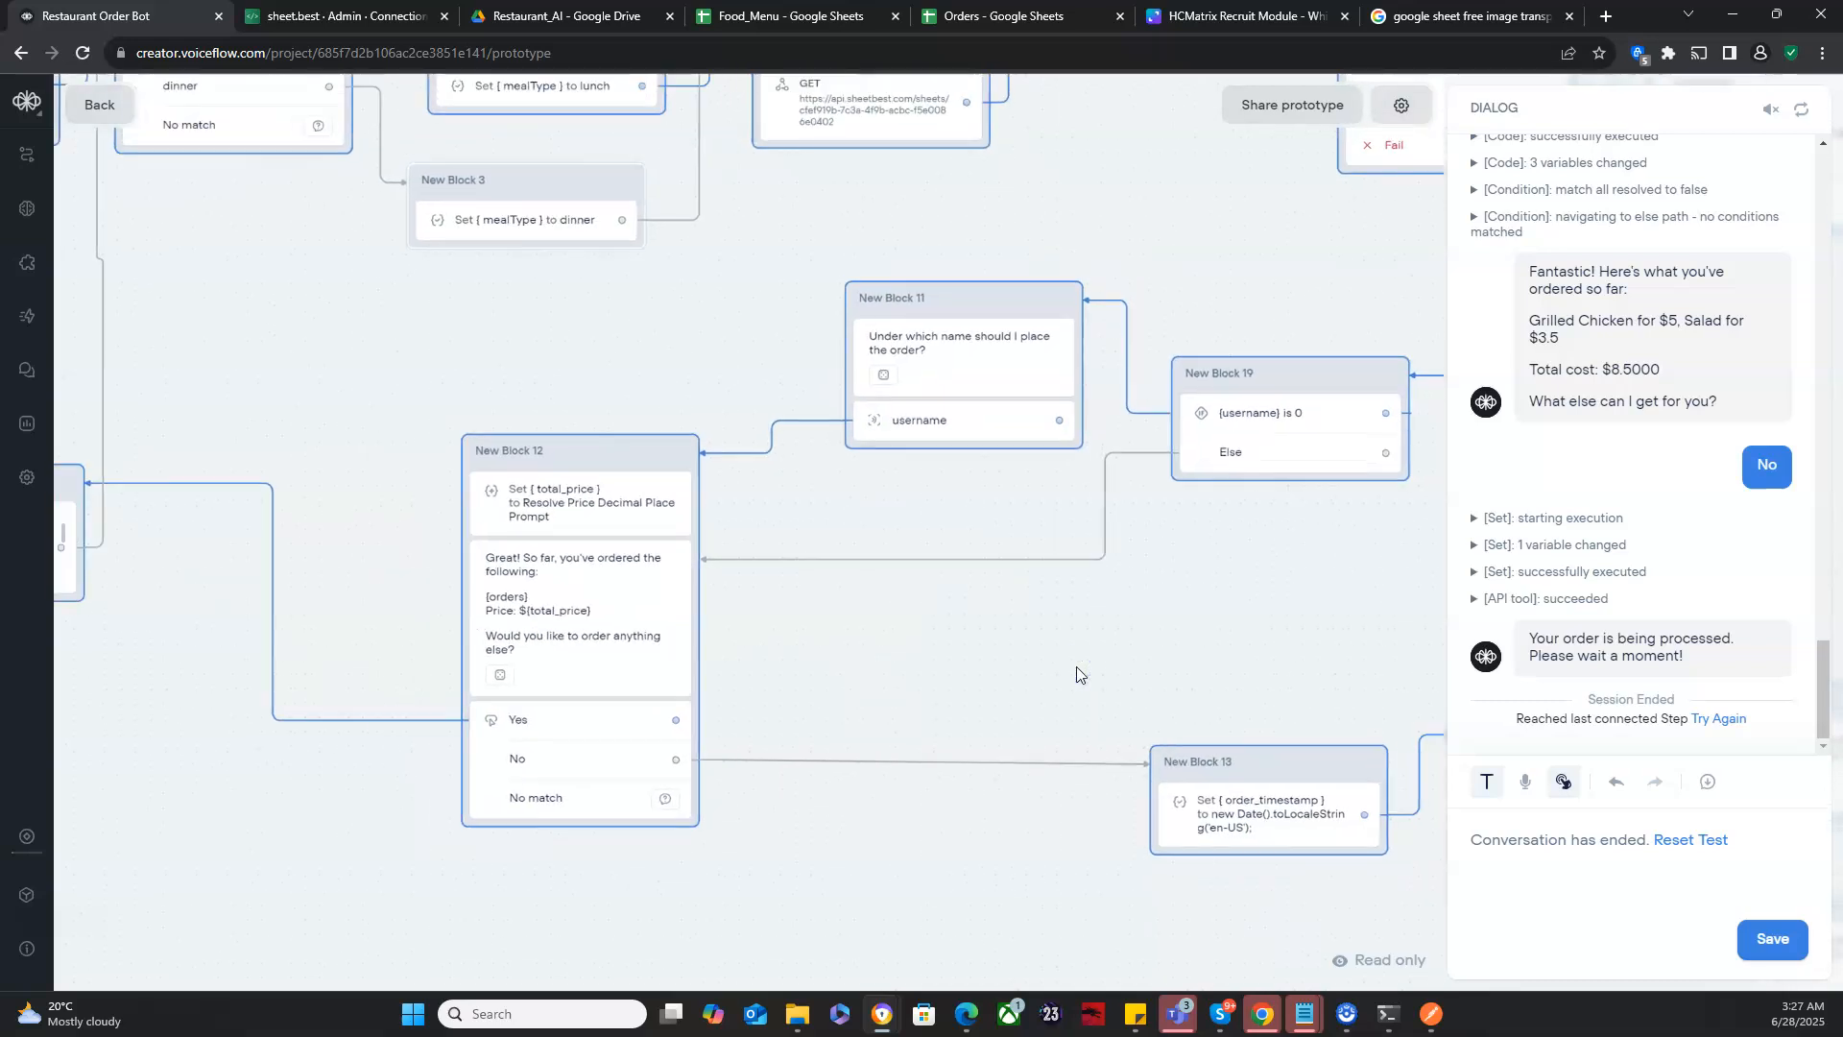
{"action": "scroll", "coordinate": [1075, 666], "scroll_direction": "down", "scroll_amount": 1}
{"action": "left_click_drag", "start_coordinate": [1075, 666], "coordinate": [996, 669]}
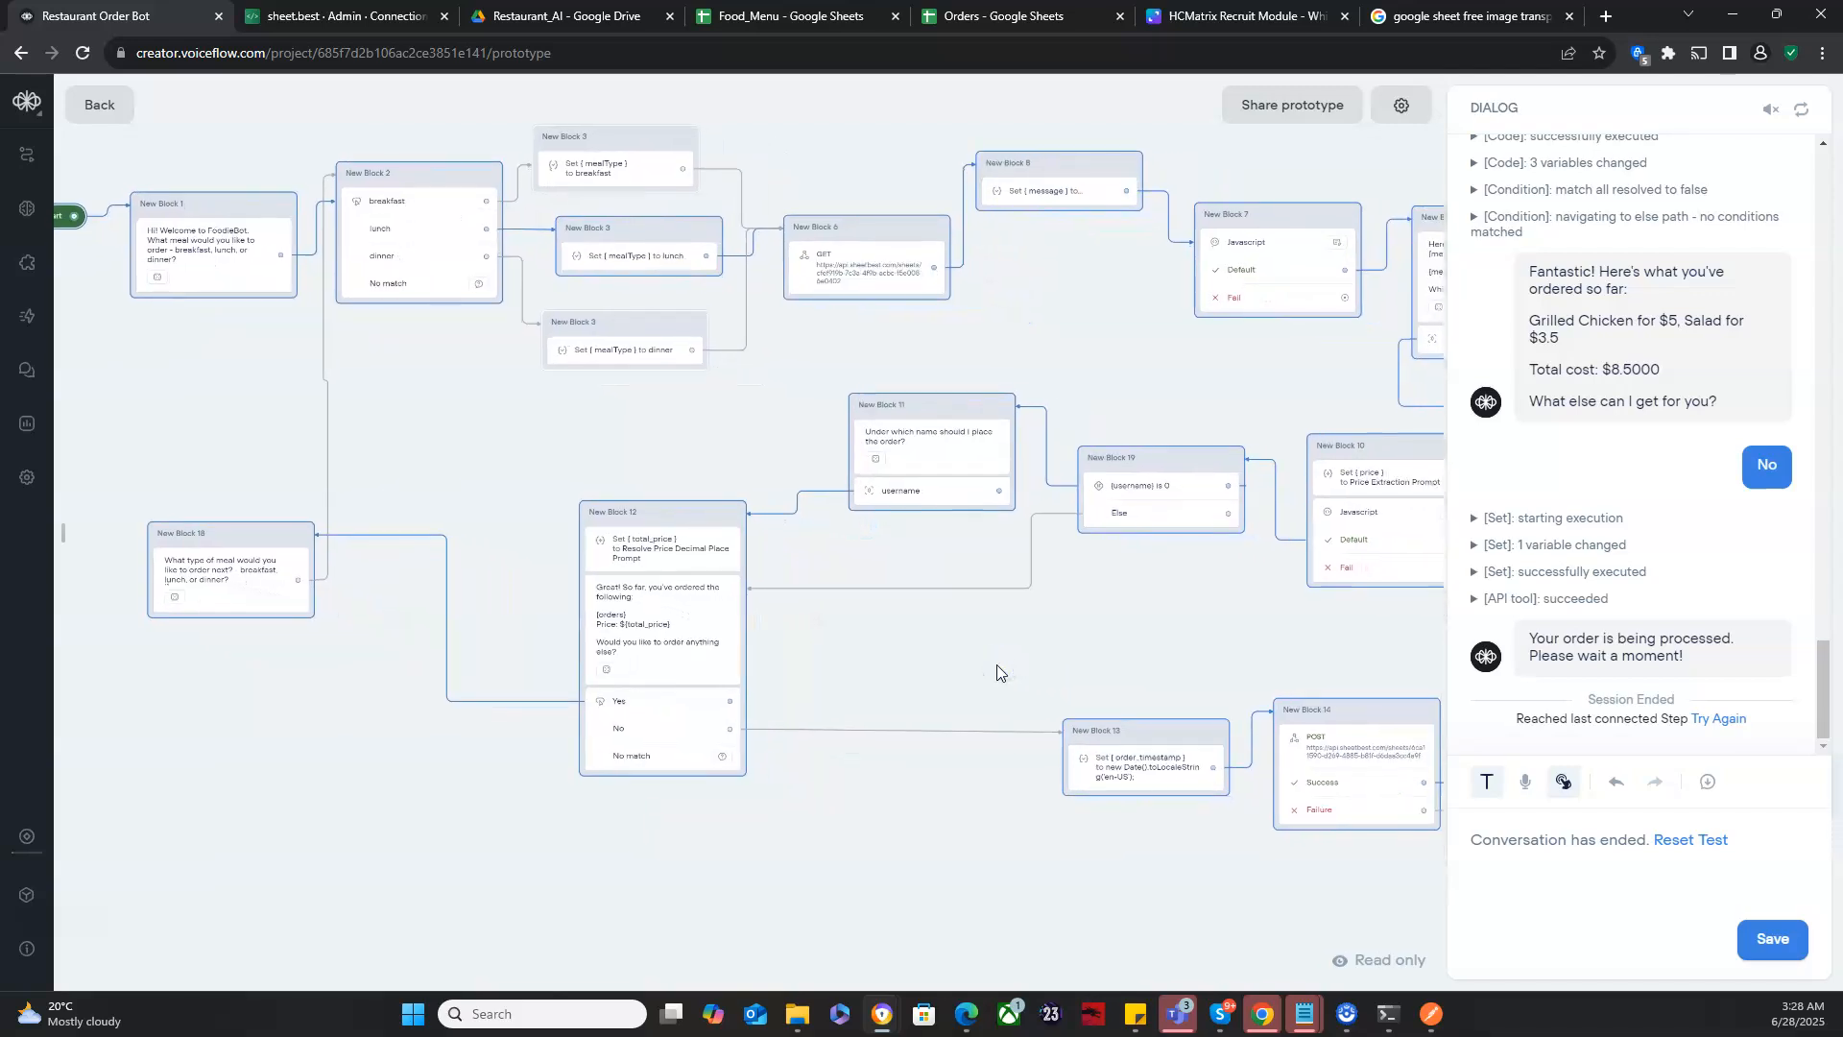